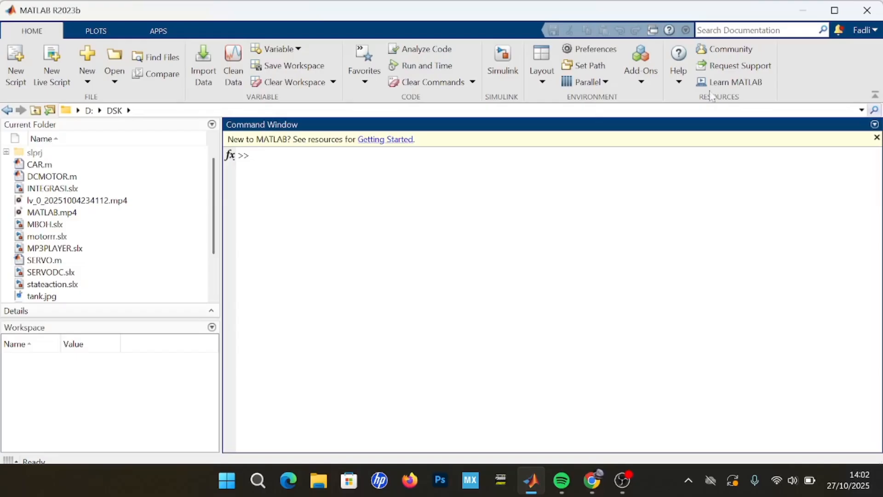
Switch to File Explorer and open the arduino support package installer from the Downloads folder in MATLAB.
click(328, 484)
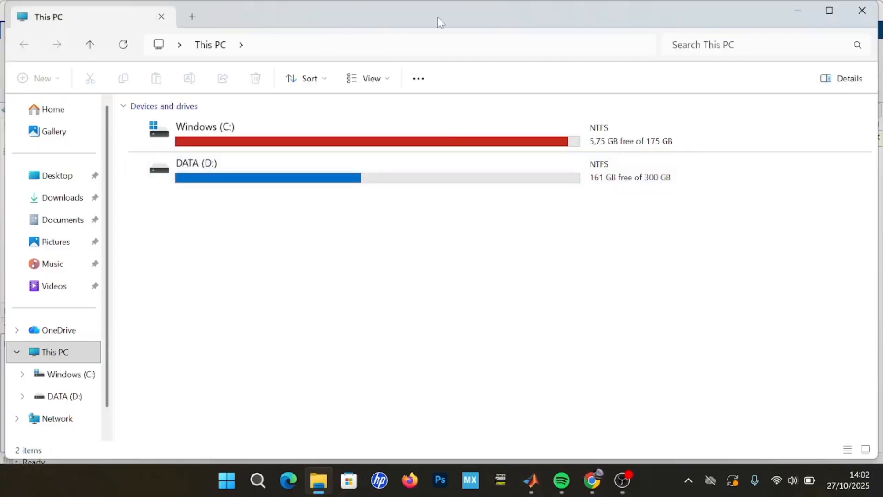
drag(430, 7, 878, 4)
click(506, 201)
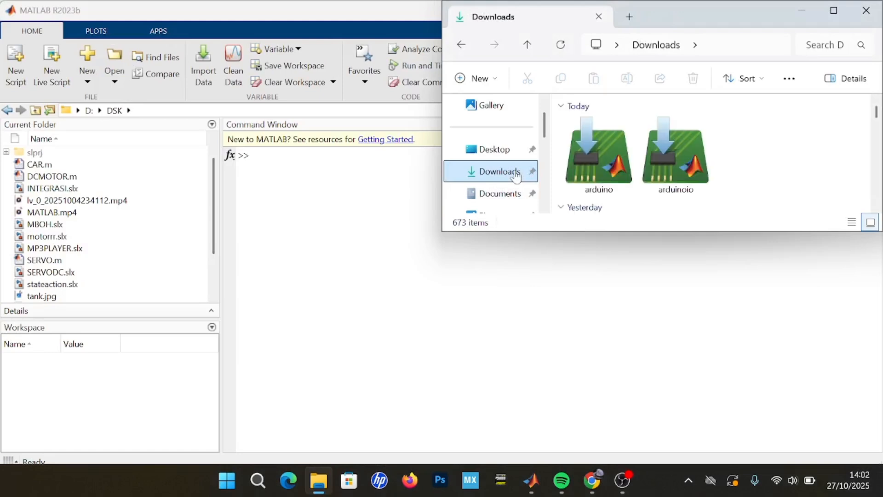
drag(598, 176, 303, 184)
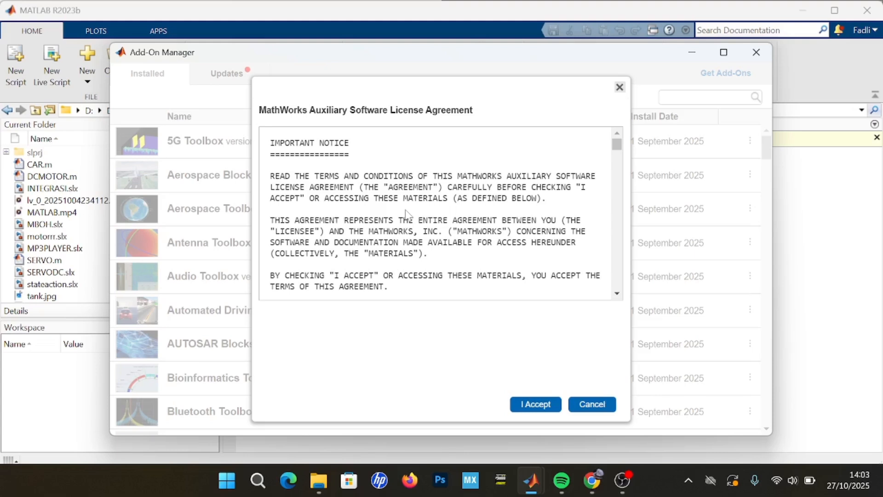
Accept the licence agreement, install the Simulink Support Package for Arduino Hardware, postpone its setup and close the Add-On Manager.
click(530, 405)
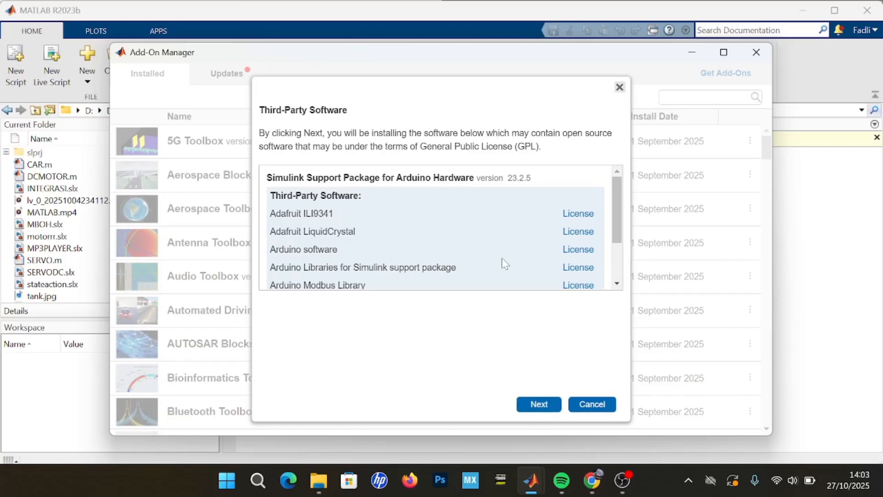
scroll(505, 262, down, 3)
scroll(502, 259, up, 3)
click(534, 405)
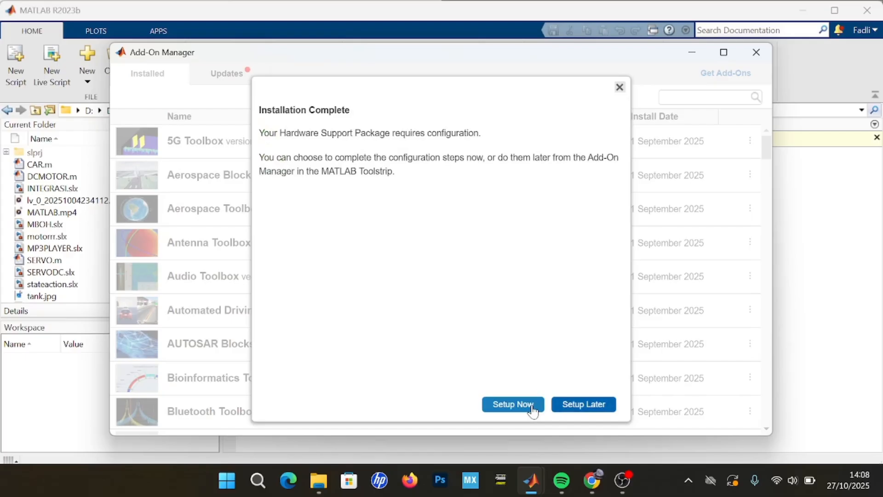
click(578, 413)
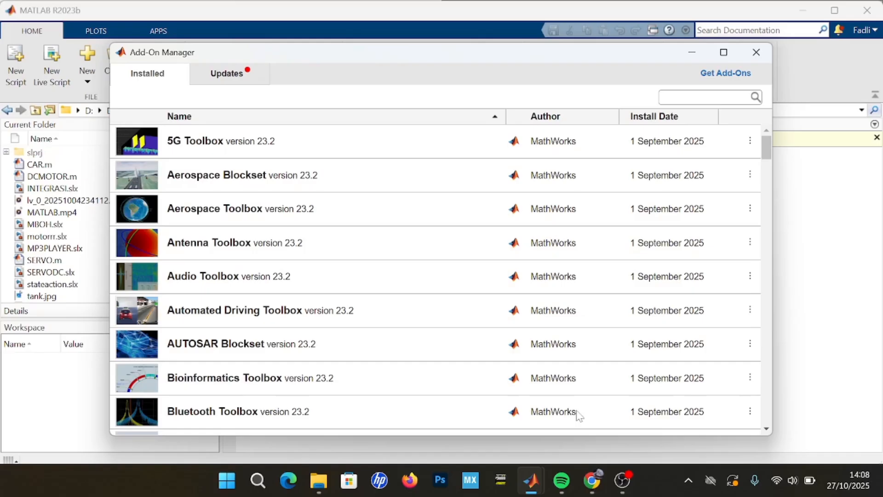
click(757, 60)
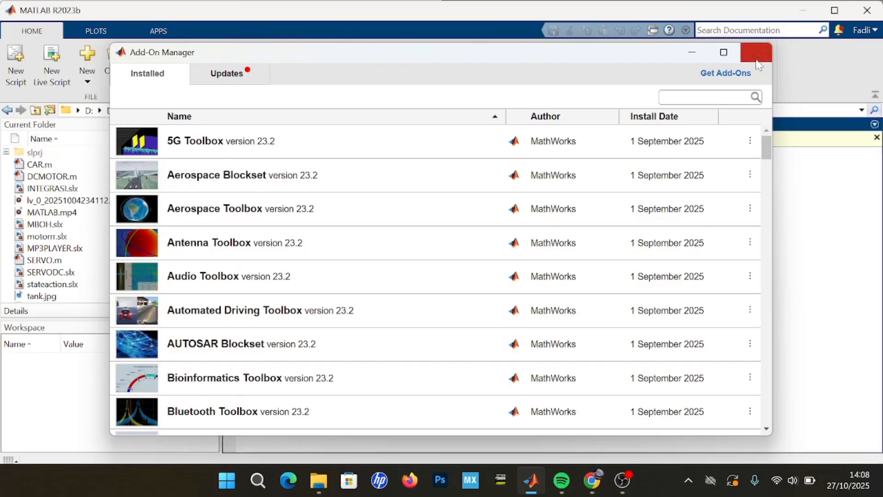
Install the MATLAB Support Package for Arduino Hardware from the arduinoio installer in Downloads, postponing its setup and closing the Add-On Manager.
click(319, 480)
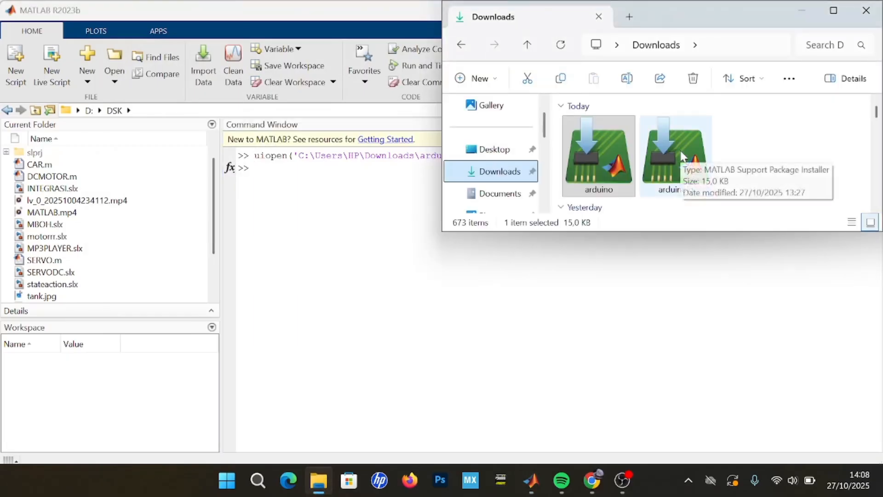
drag(682, 156, 359, 237)
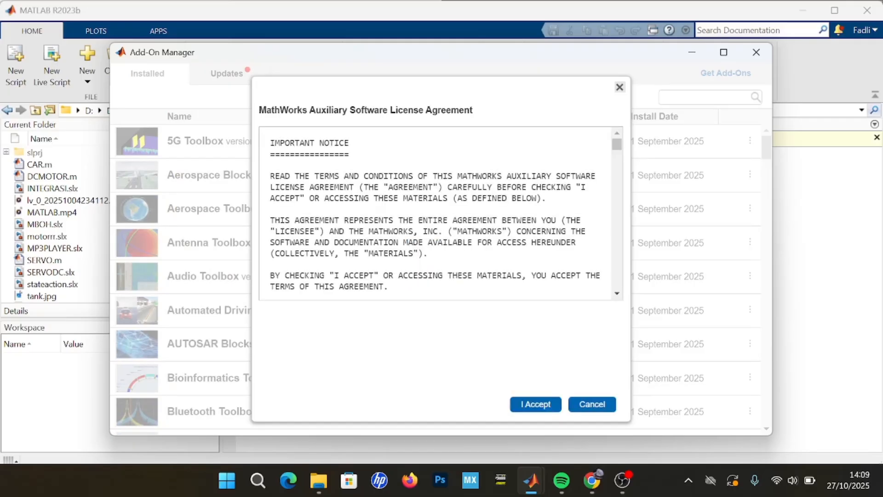
click(543, 407)
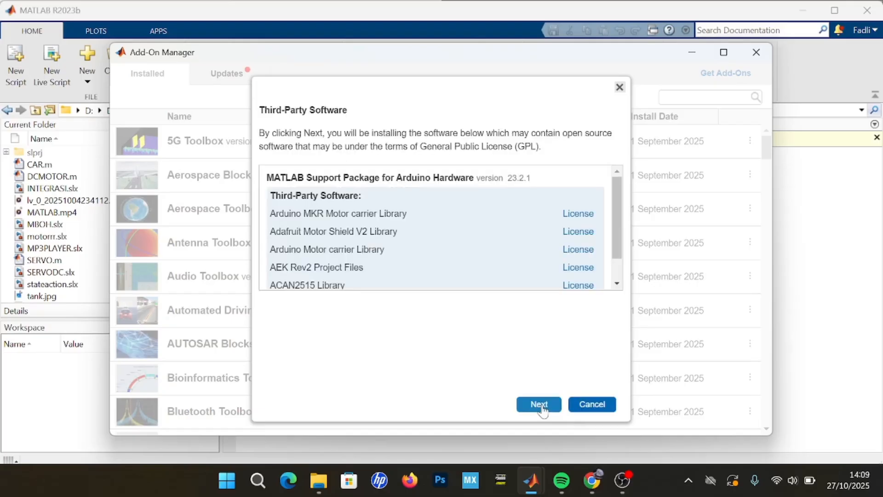
click(541, 404)
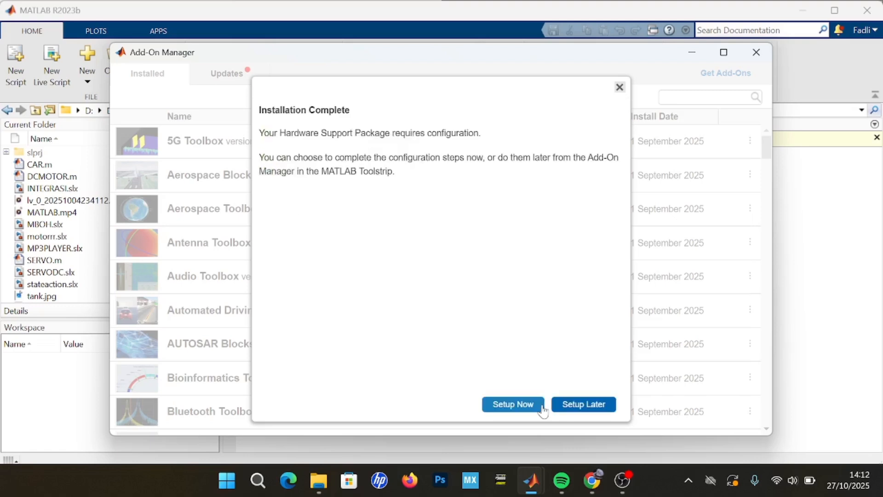
click(583, 409)
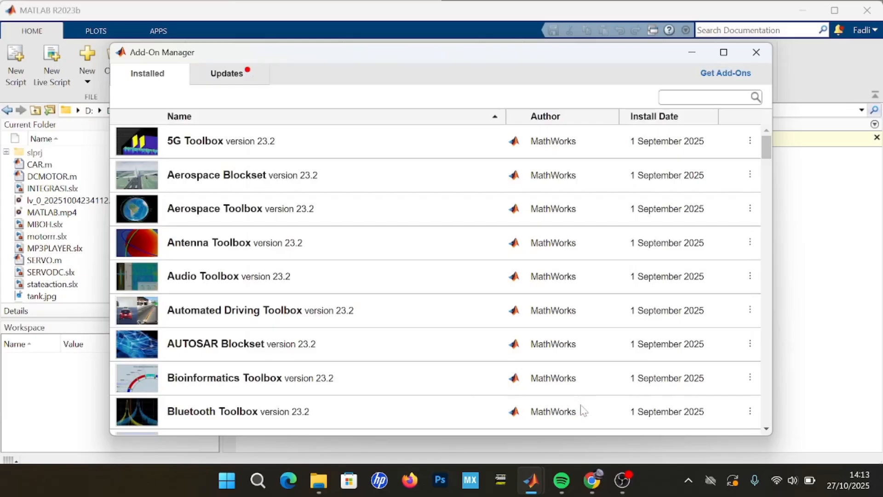
click(757, 53)
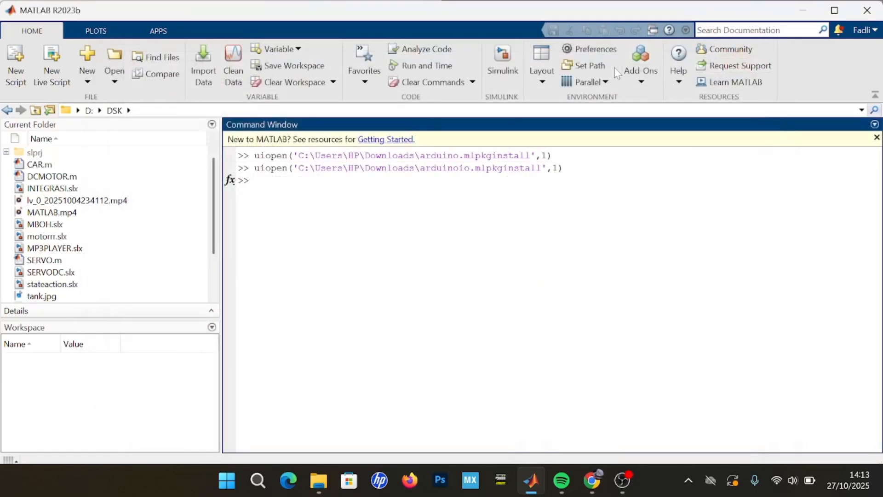
Create a blank Simulink model and configure it to run on the Arduino Mega 2560 hardware board.
click(502, 68)
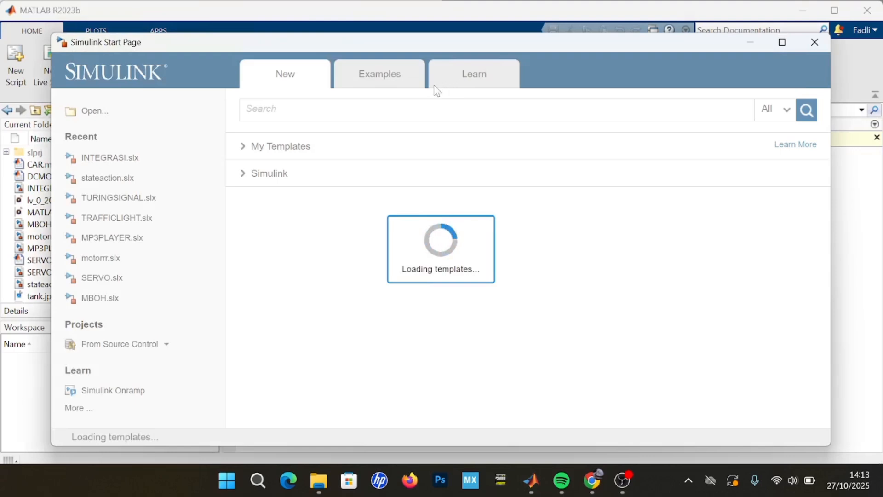
click(315, 248)
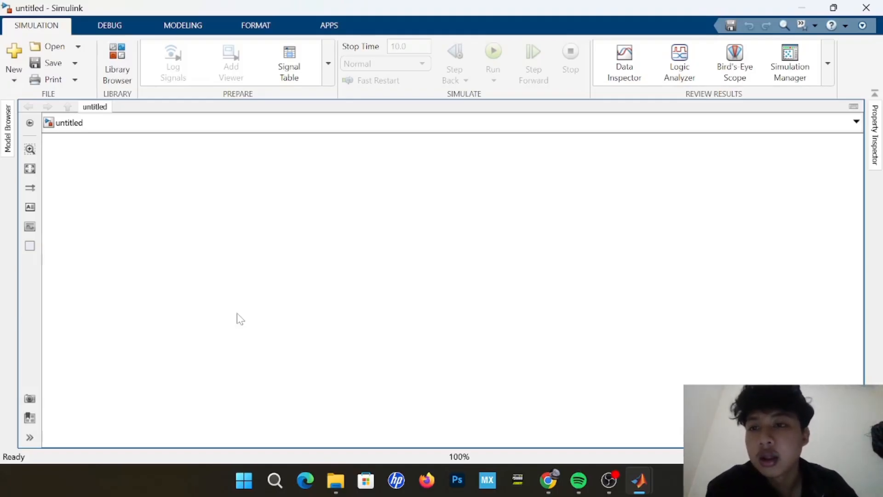
click(340, 33)
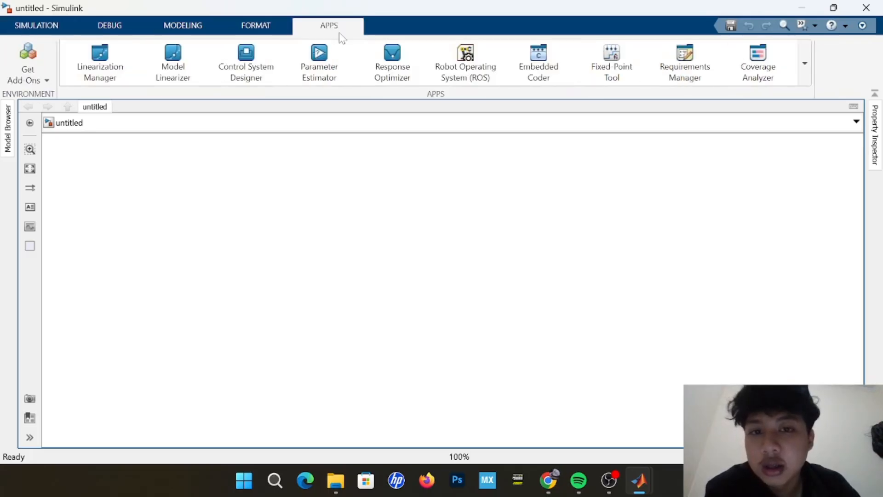
click(805, 64)
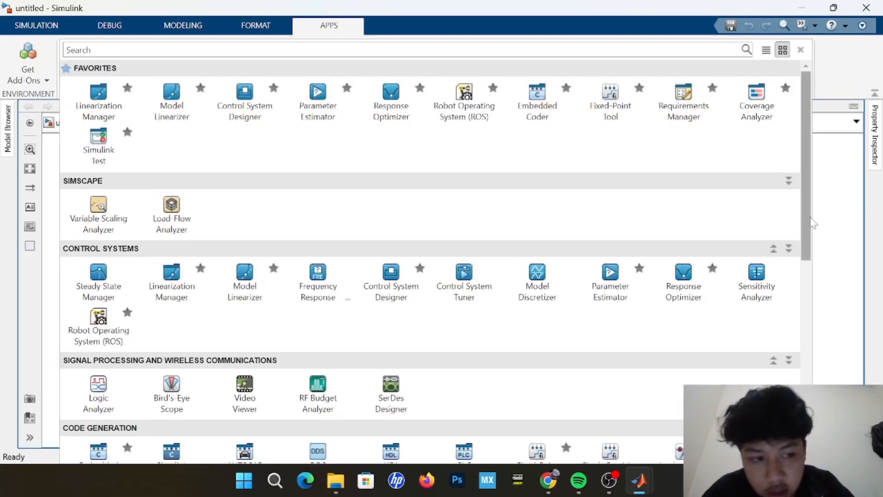
drag(811, 223, 842, 423)
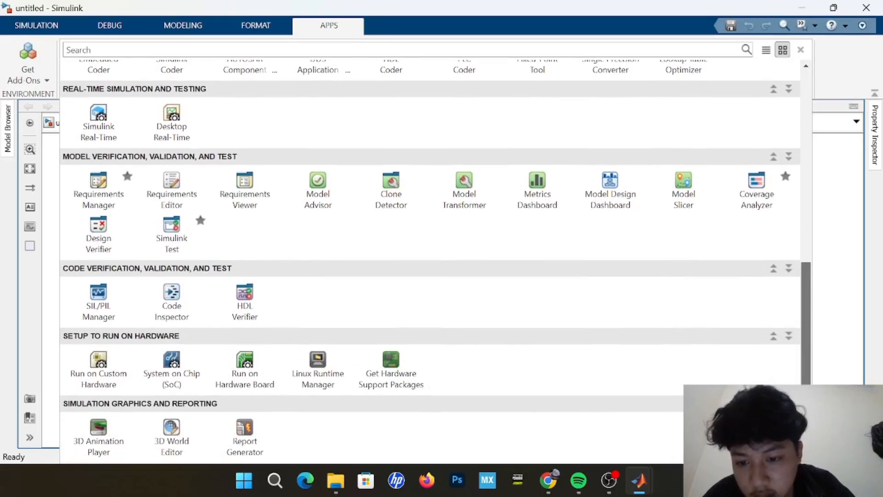
click(245, 364)
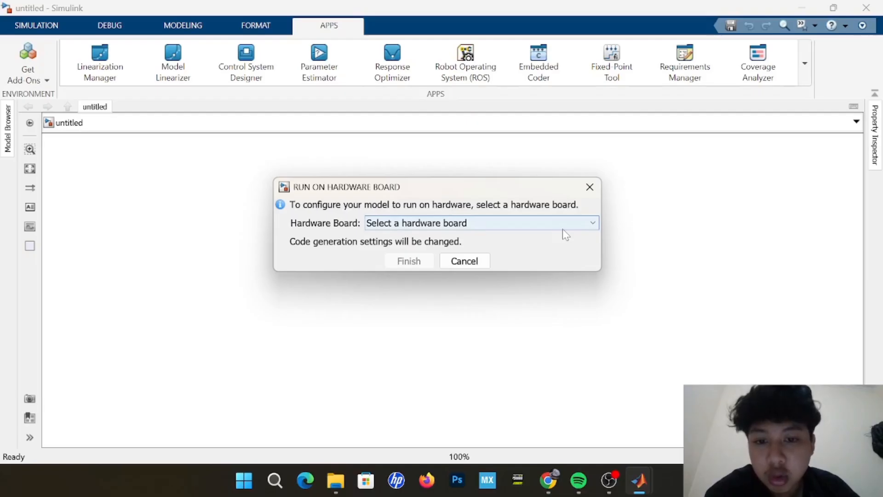
click(562, 225)
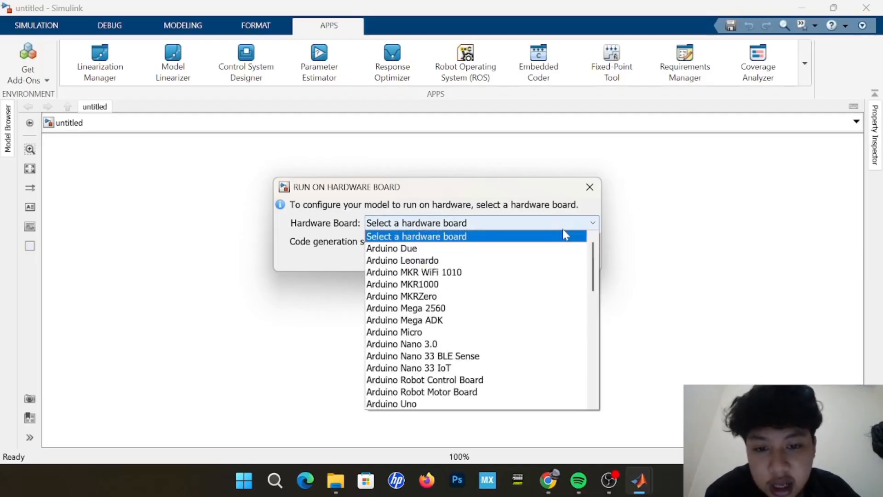
scroll(541, 296, down, 1)
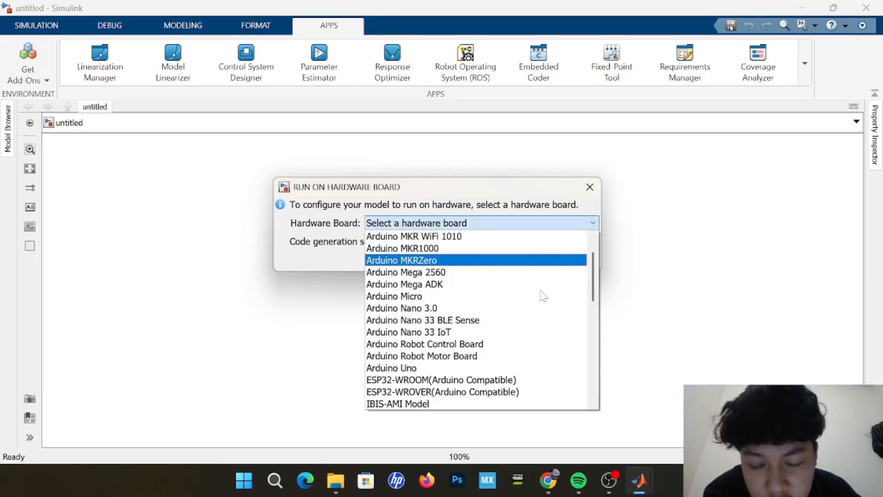
click(451, 273)
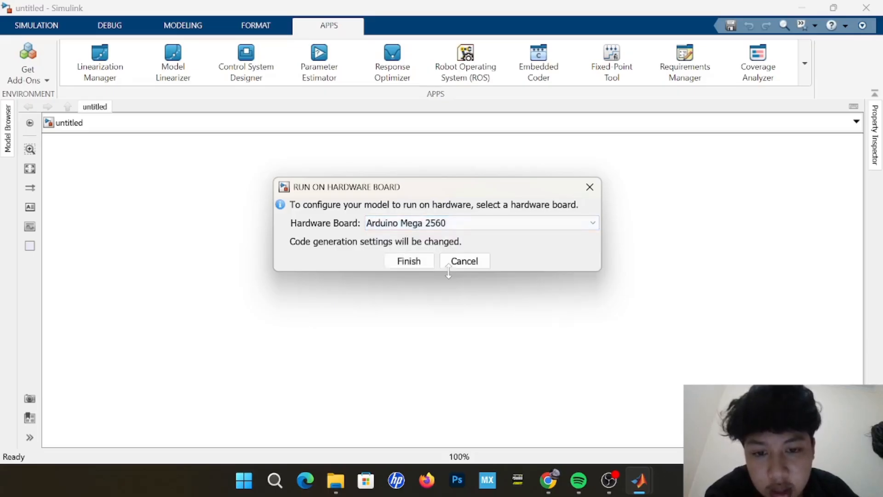
click(423, 260)
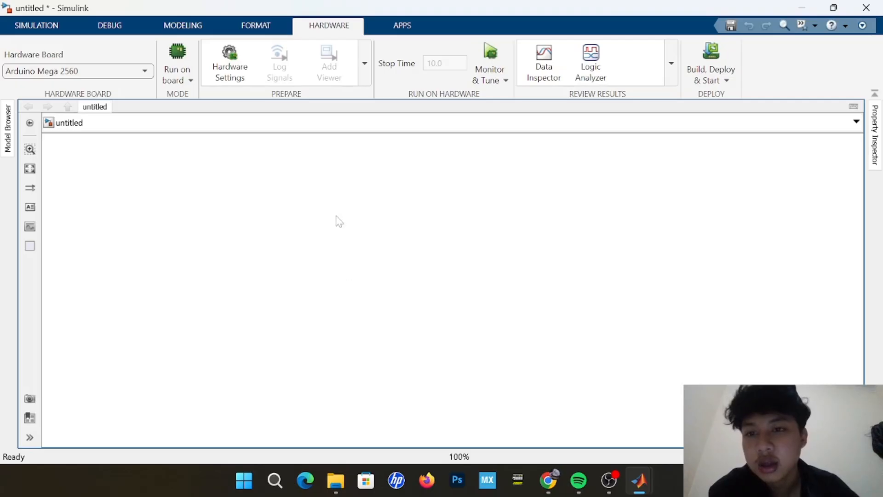
Open the model's hardware settings and select the discrete (no continuous states) solver in the solver configuration.
click(235, 62)
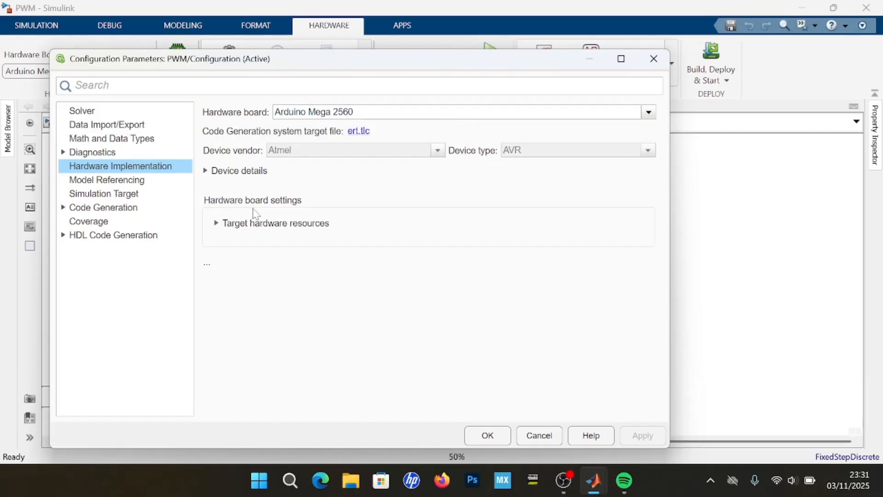
click(96, 117)
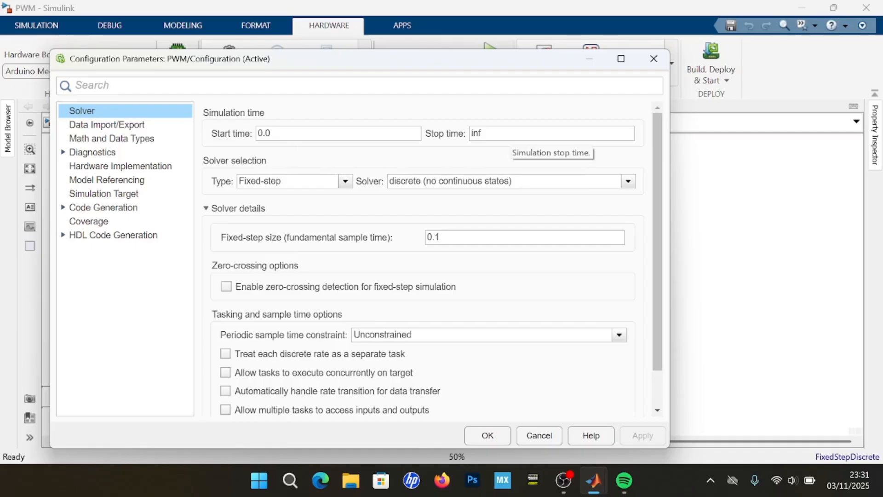
click(533, 189)
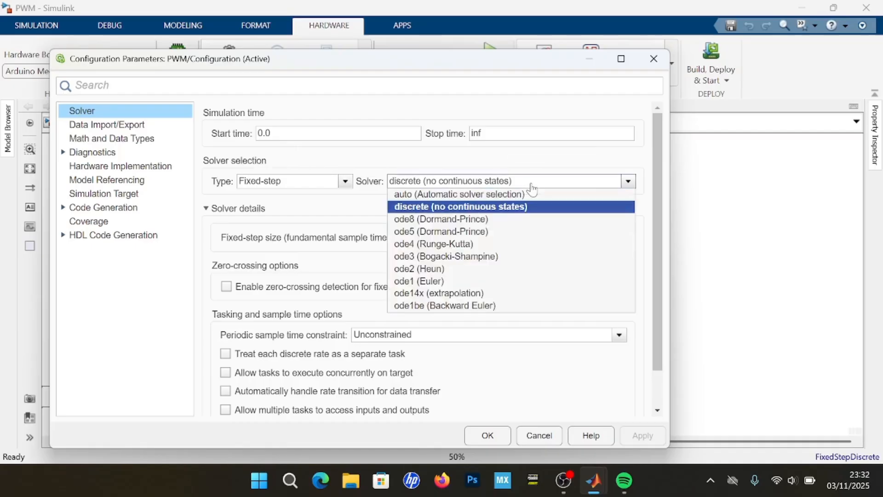
click(533, 189)
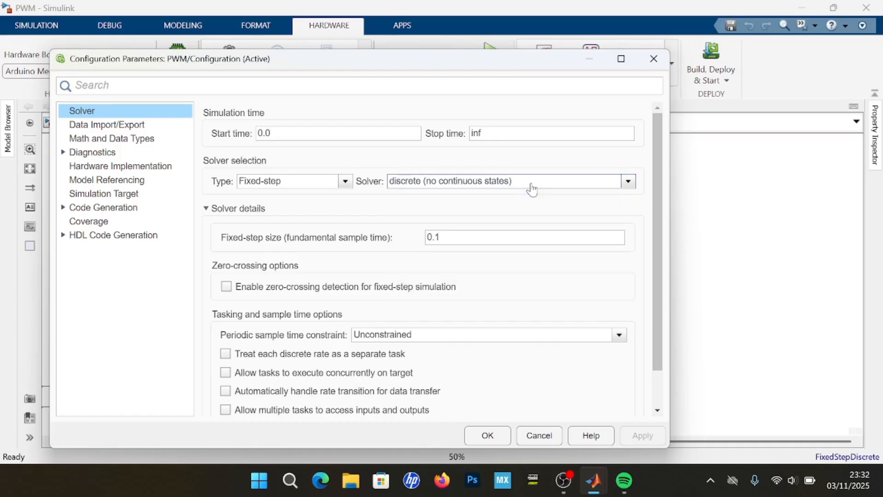
Set the solver's fixed-step size (fundamental sample time) to 0.001 and apply the change.
scroll(523, 217, down, 1)
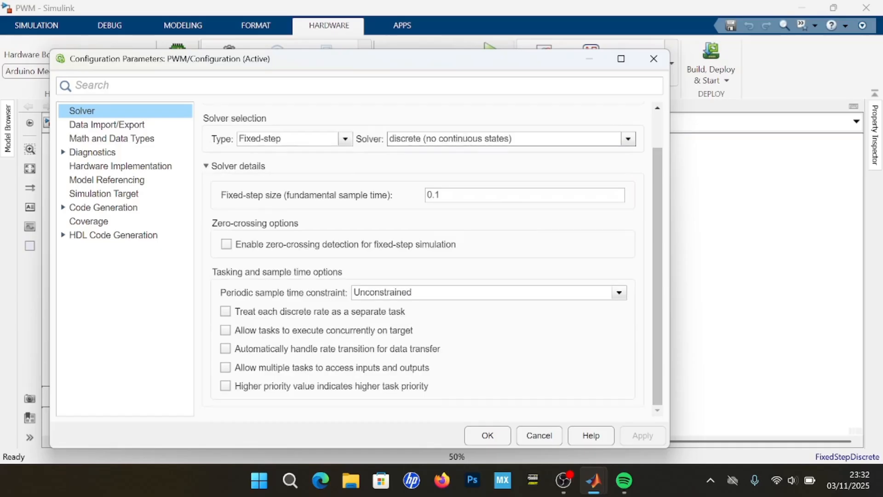
double_click(435, 195)
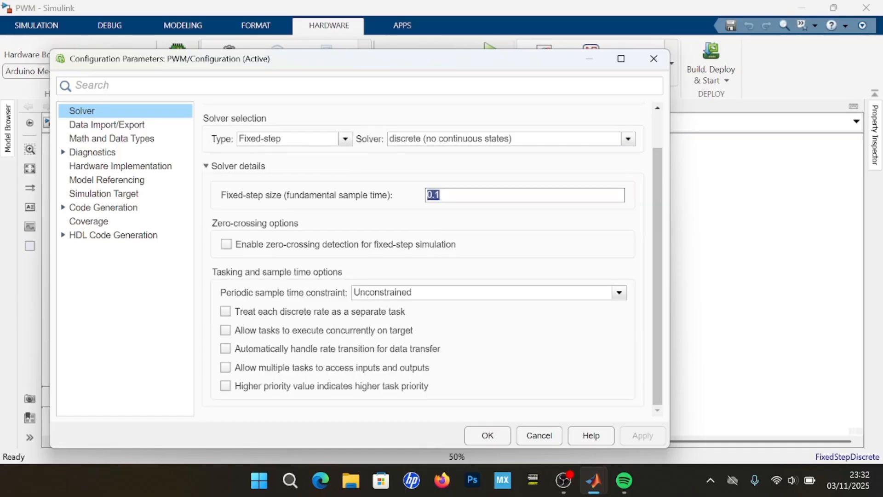
key(Right)
key(BackSpace)
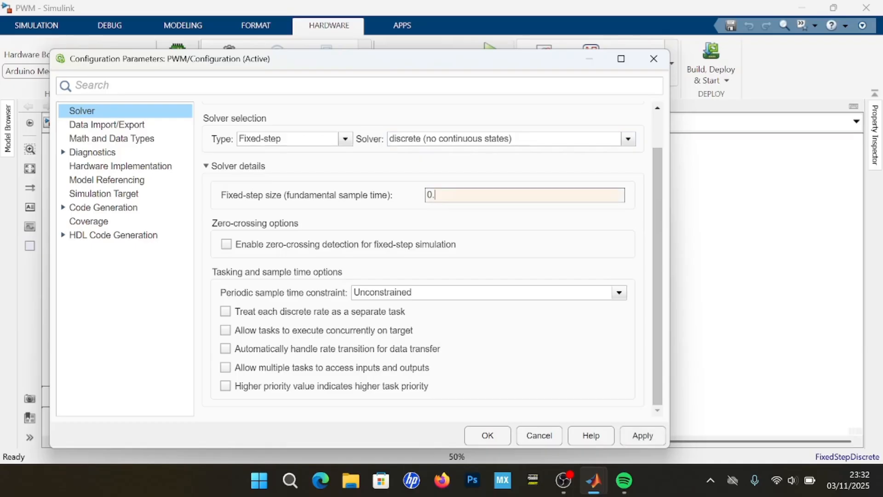
text(001)
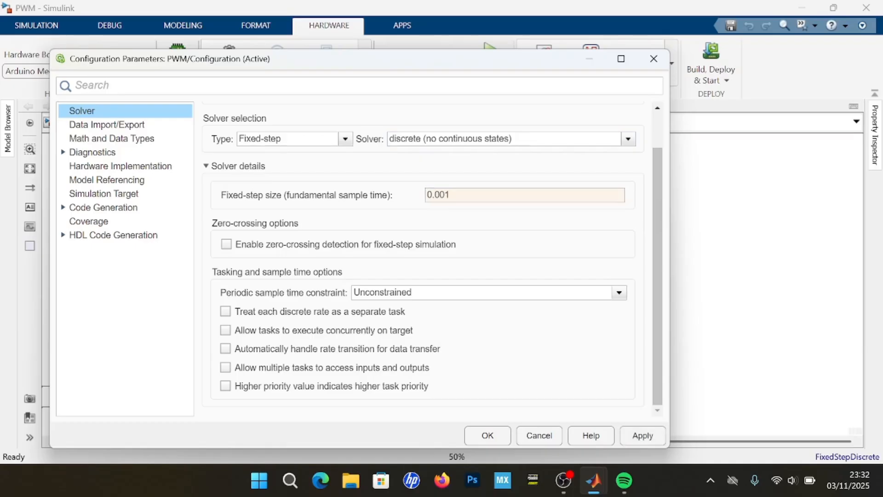
scroll(473, 271, up, 2)
scroll(501, 313, down, 2)
click(643, 435)
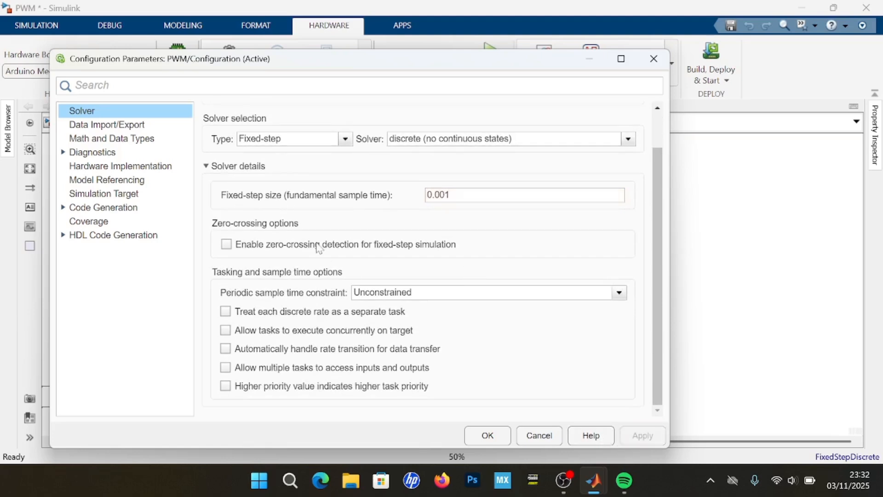
Set the code generation build configuration to Faster Runs.
click(88, 209)
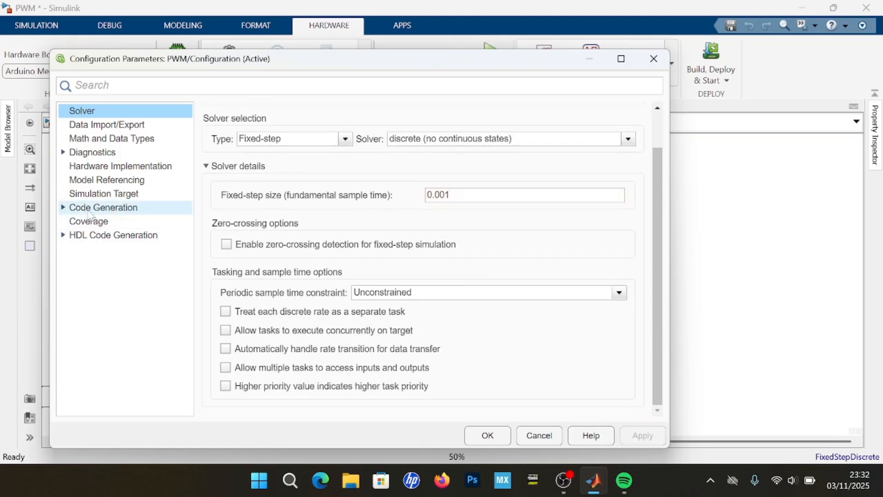
scroll(409, 299, down, 1)
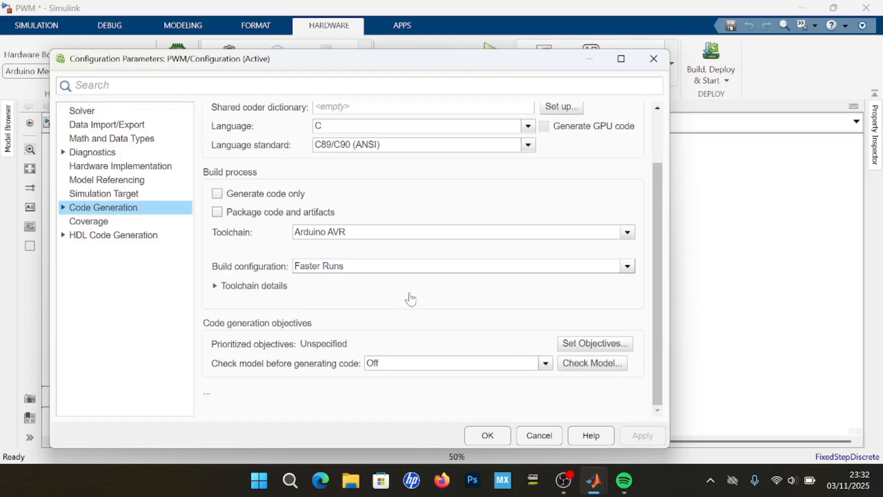
click(488, 269)
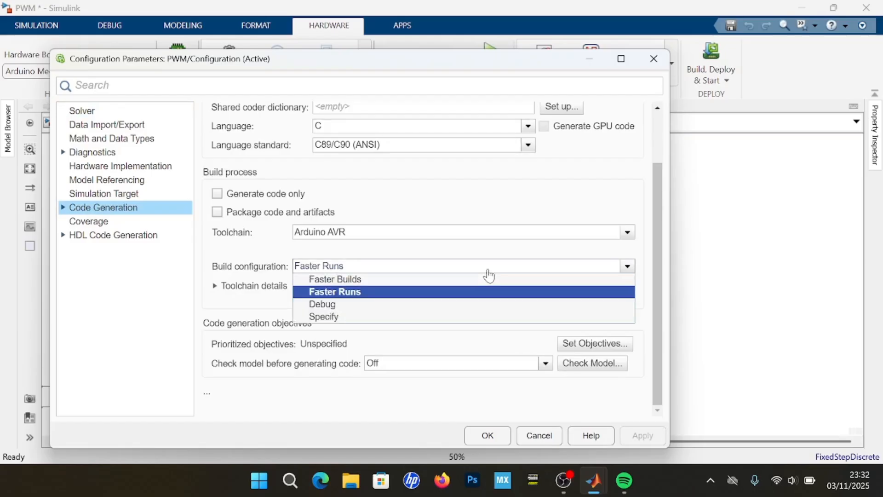
click(454, 292)
scroll(451, 297, up, 3)
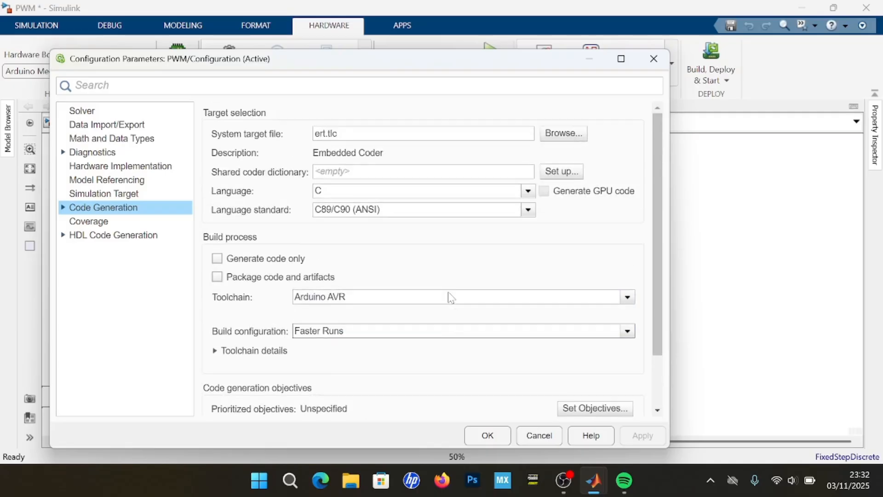
Open the host-board connection settings within the Arduino Mega 2560's target hardware resources.
click(122, 165)
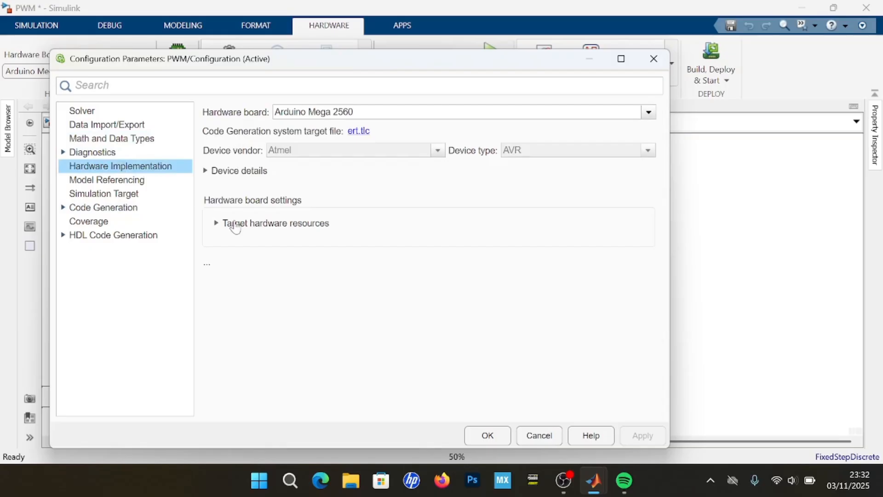
click(235, 226)
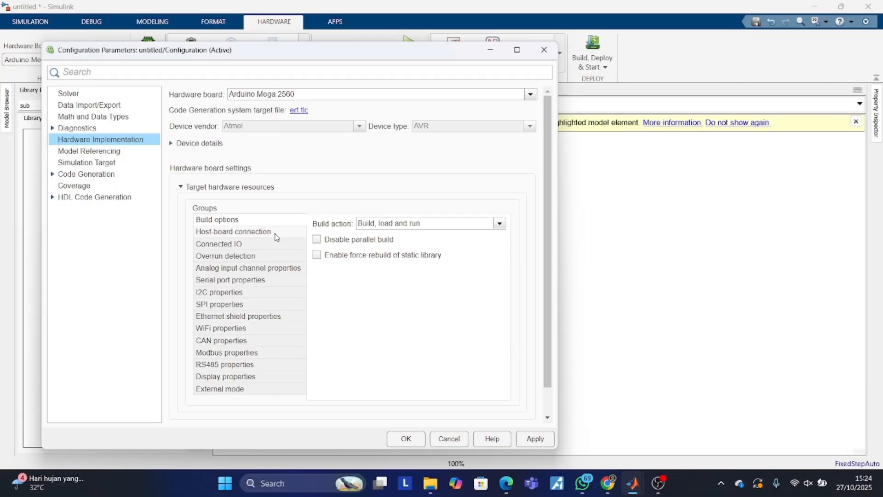
click(276, 233)
Try to pick the application download's host COM port using the Manually Select option.
click(396, 241)
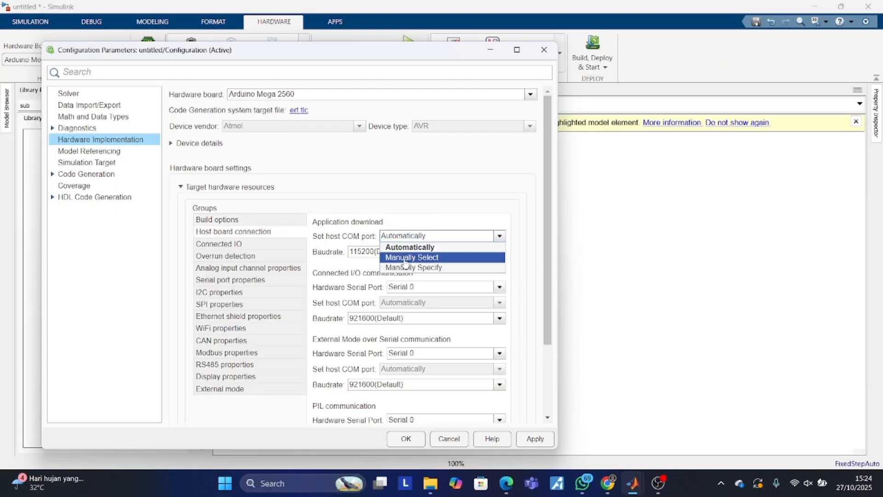
click(403, 256)
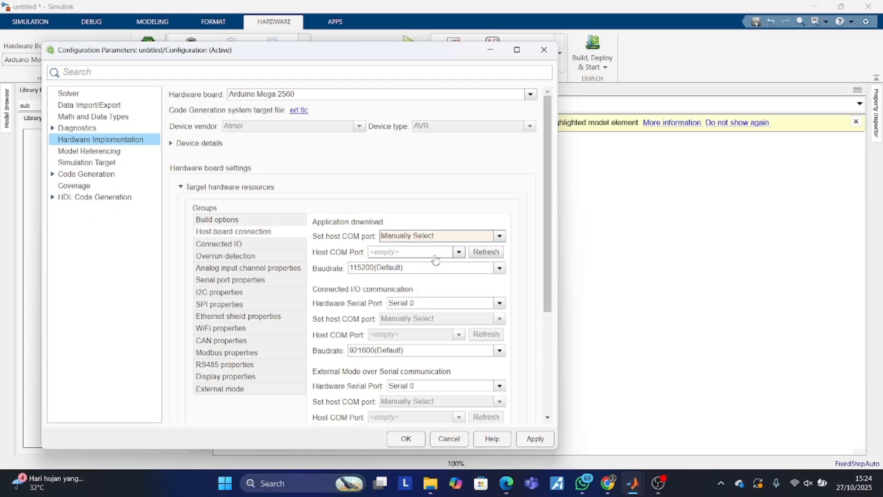
click(458, 253)
click(458, 252)
Change the host COM port mode for application download to Manually Specify.
click(499, 236)
click(474, 268)
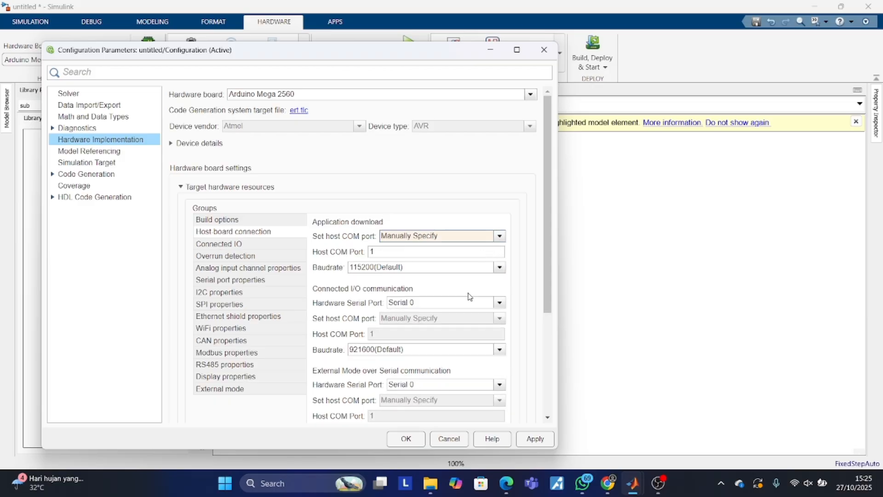
Switch to Device Manager and look up the USB-SERIAL CH340 device's COM port number, then return to the model configuration.
click(227, 484)
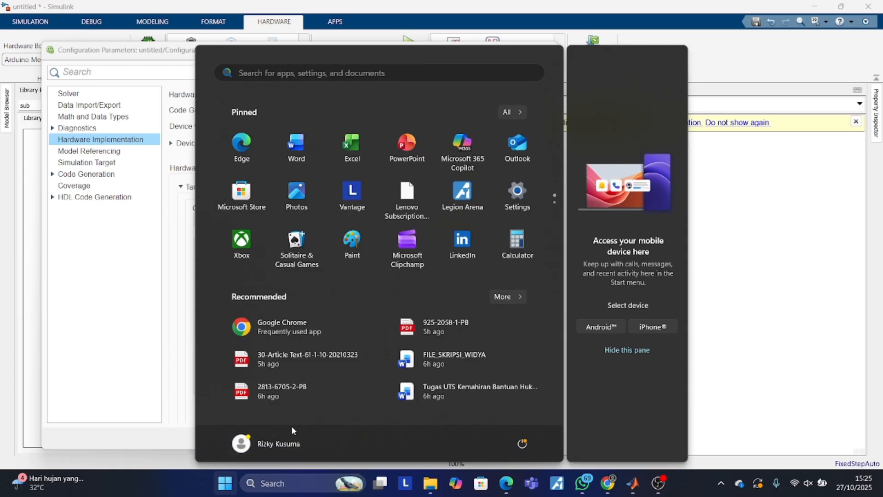
click(355, 73)
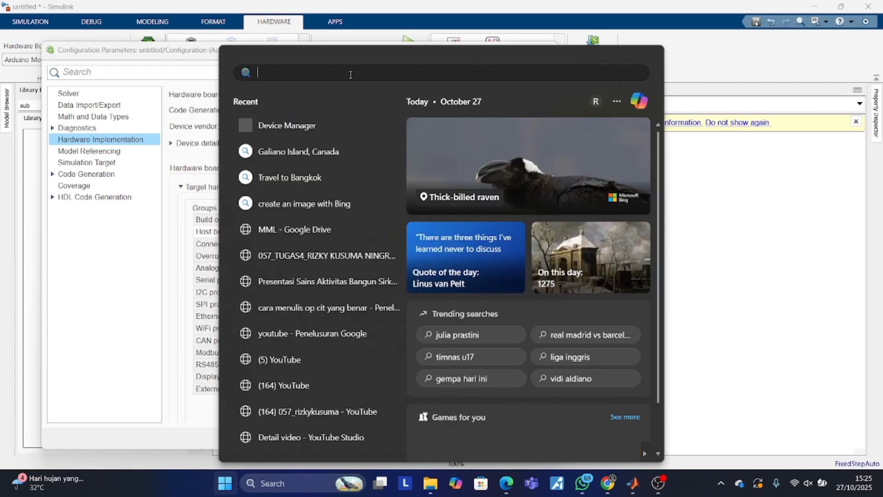
click(318, 125)
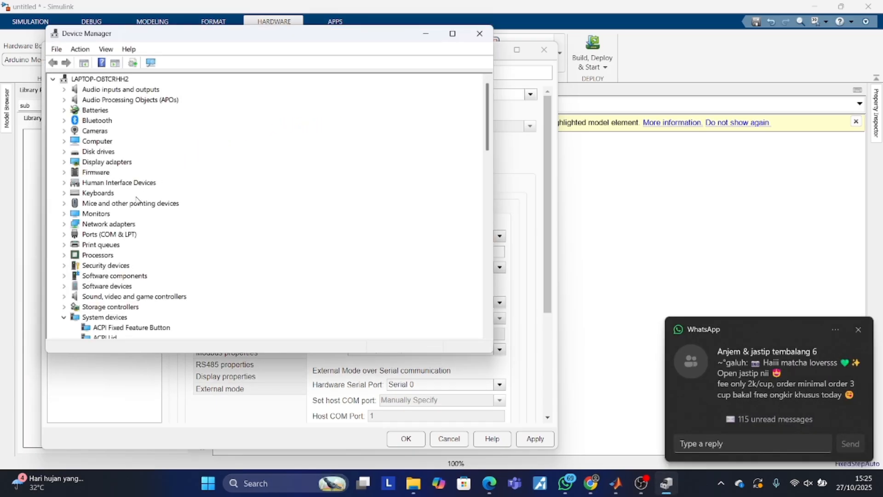
click(69, 236)
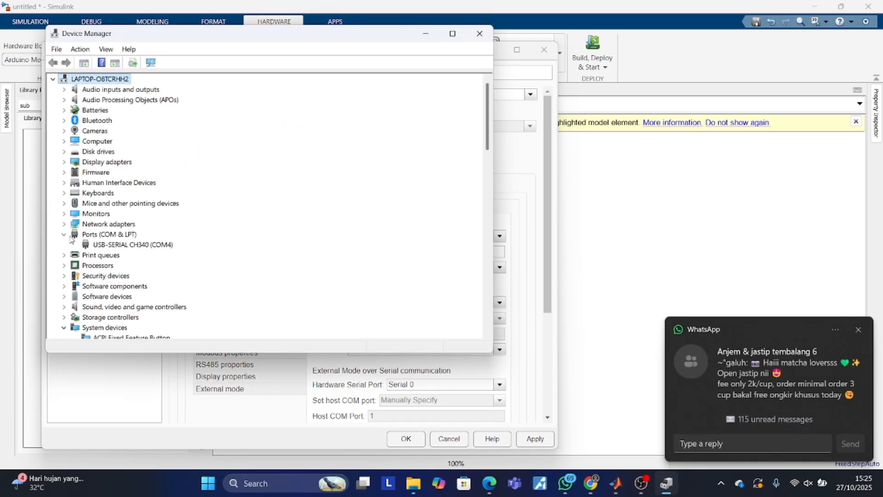
click(109, 245)
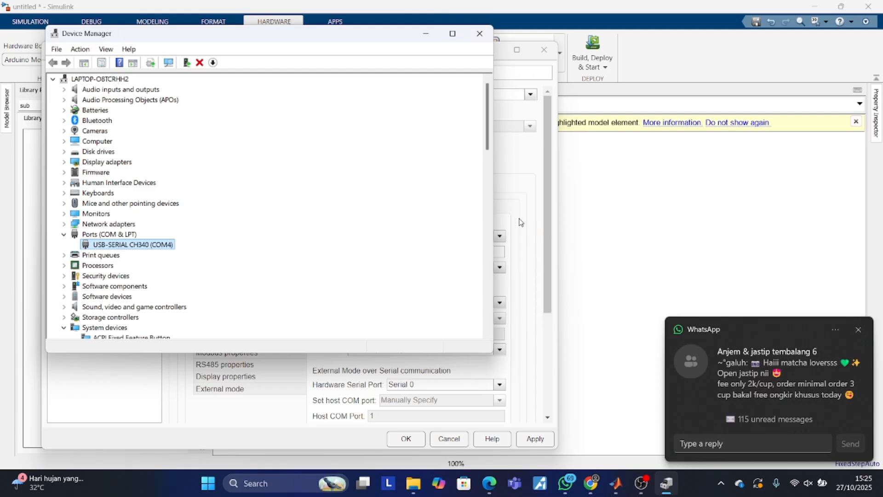
click(426, 34)
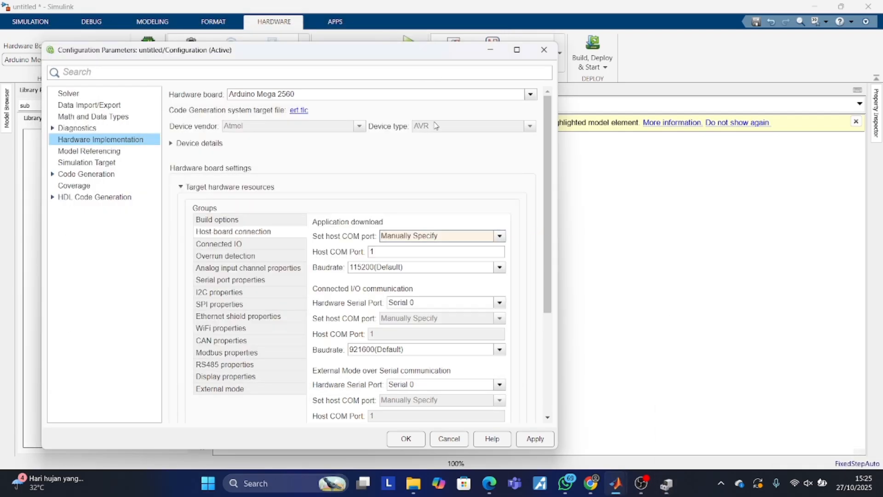
Set the application download's host COM port to 4 and apply the change.
click(405, 252)
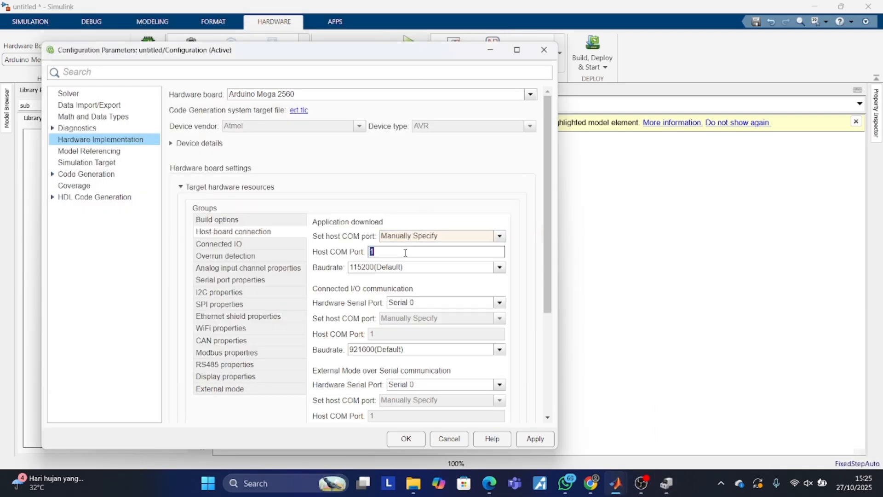
text(4)
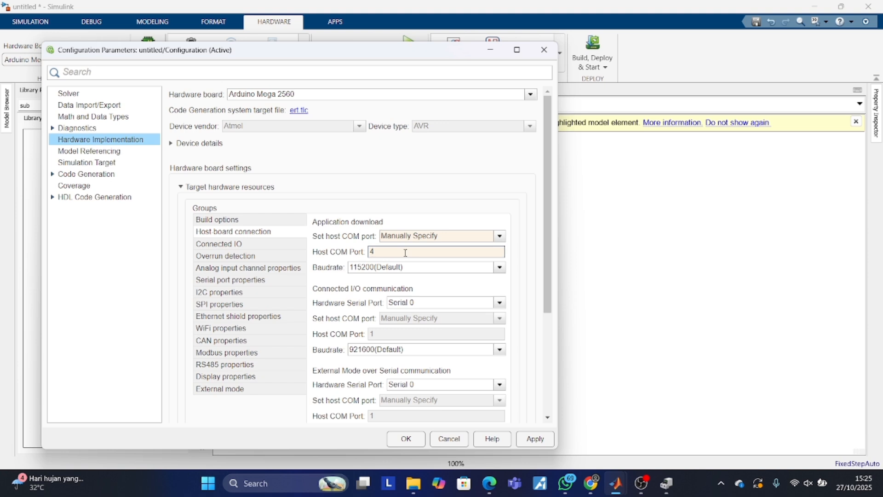
key(Return)
click(535, 438)
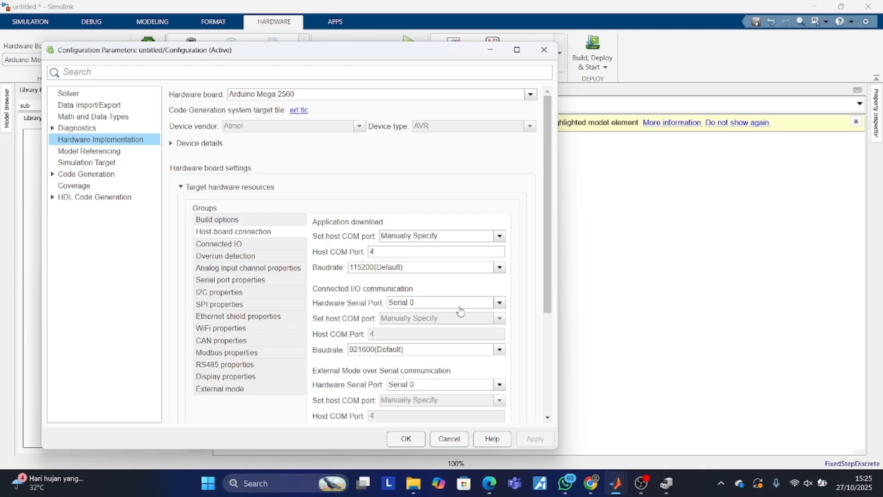
Set the Connected I/O, External Mode and PIL communication baud rates to 115200, then apply and close the configuration.
click(449, 353)
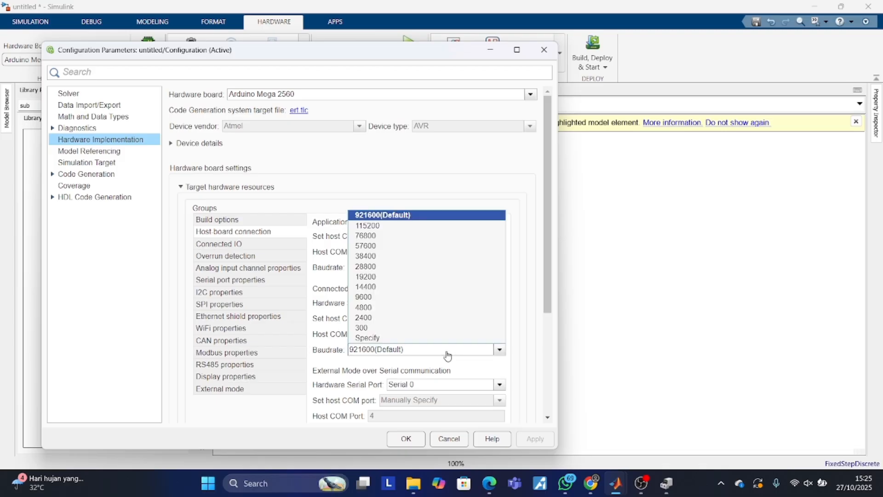
click(404, 225)
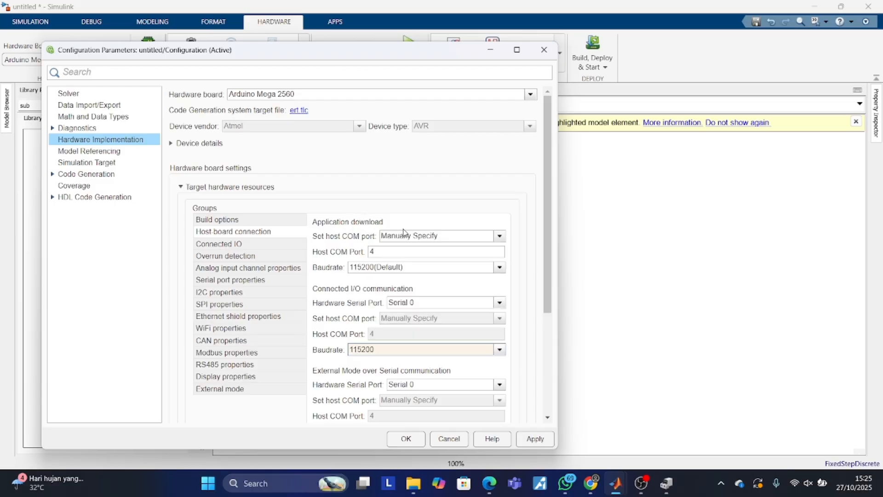
scroll(406, 367, down, 4)
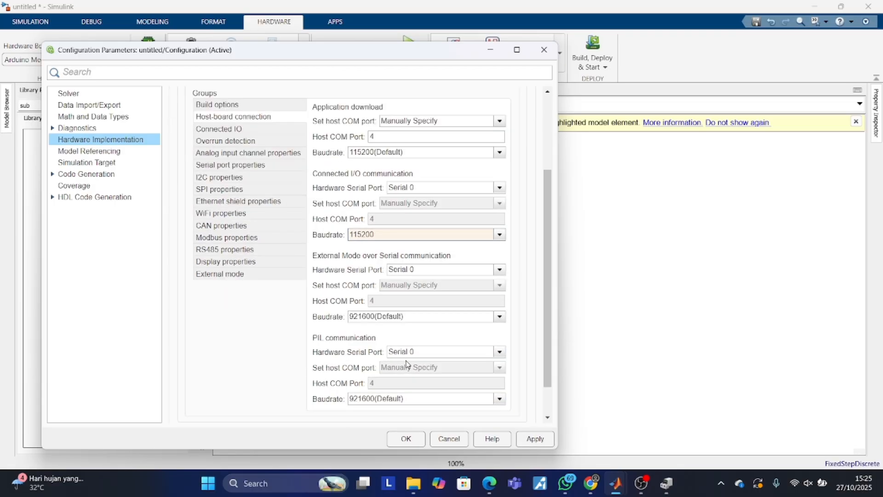
click(411, 319)
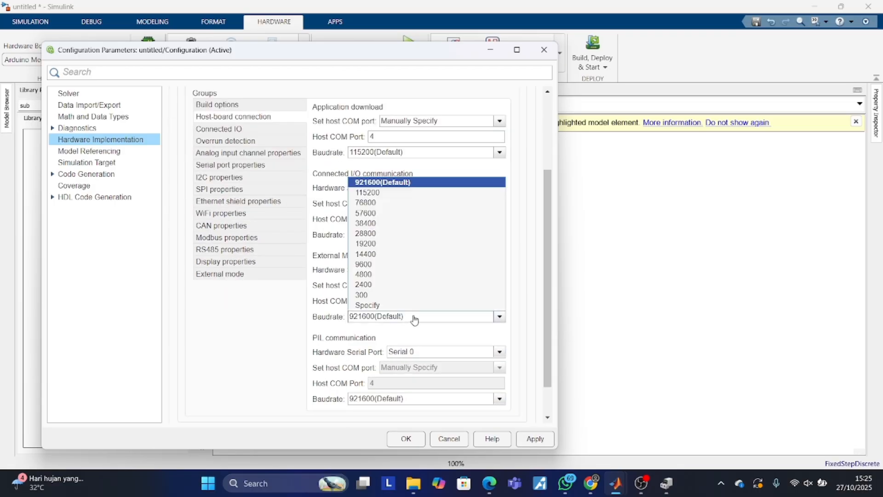
click(379, 193)
click(400, 398)
click(397, 276)
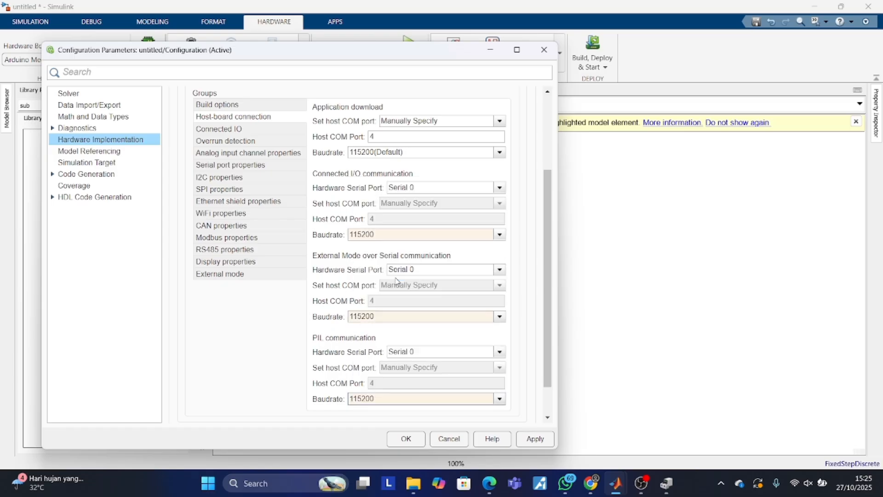
click(533, 441)
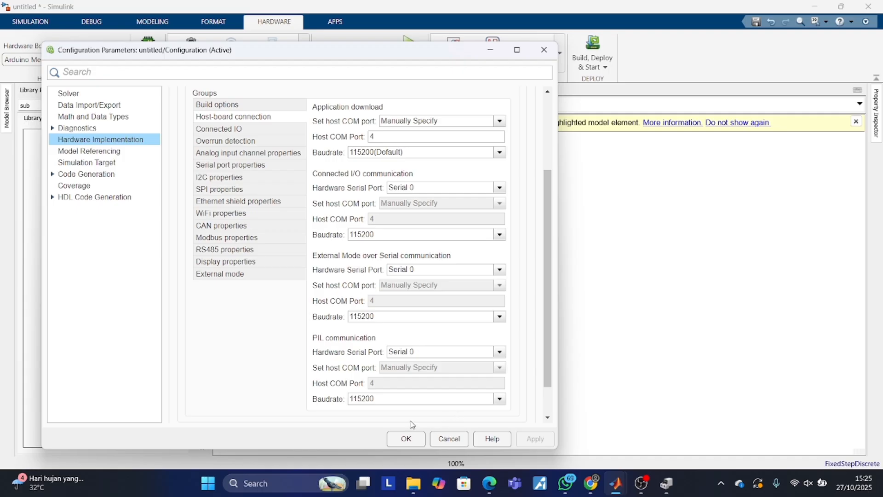
click(404, 438)
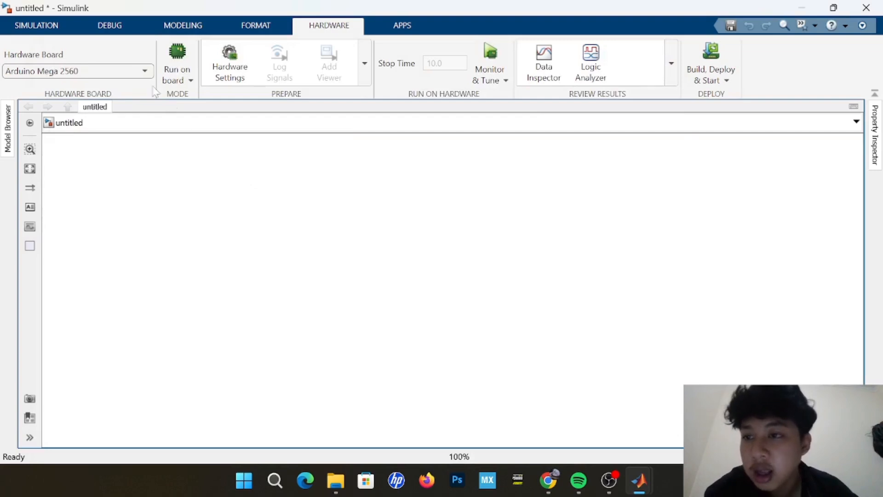
Add a PWM block to the model from the Common group of the Simulink Support Package for Arduino library.
click(53, 25)
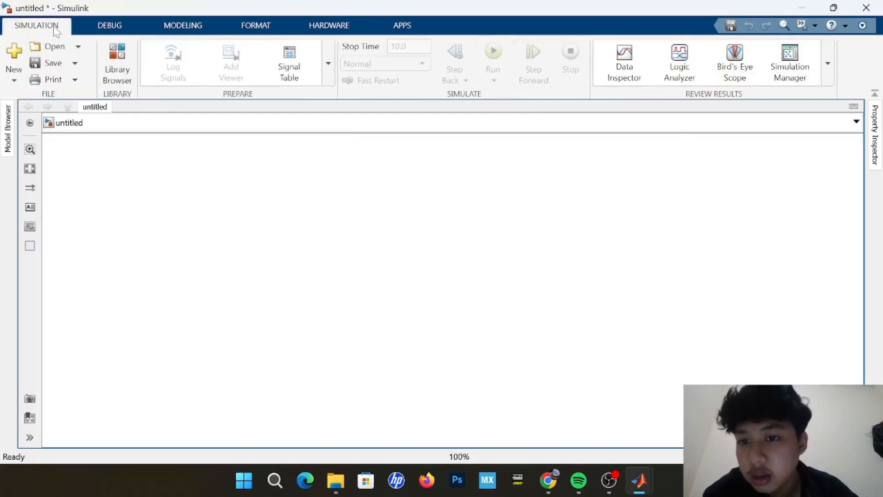
click(118, 73)
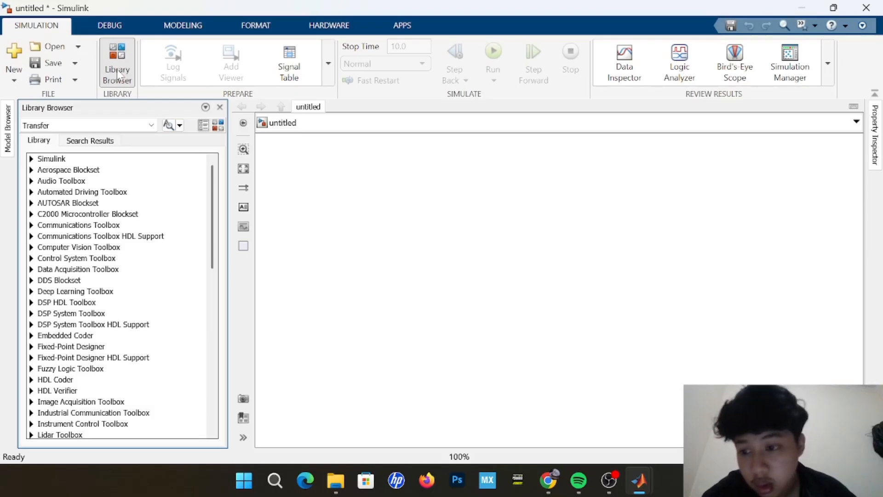
scroll(41, 202, down, 13)
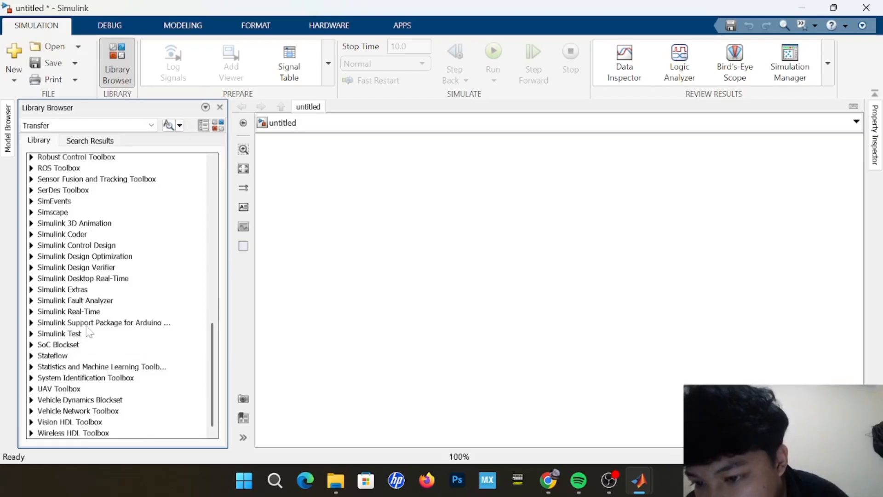
click(32, 323)
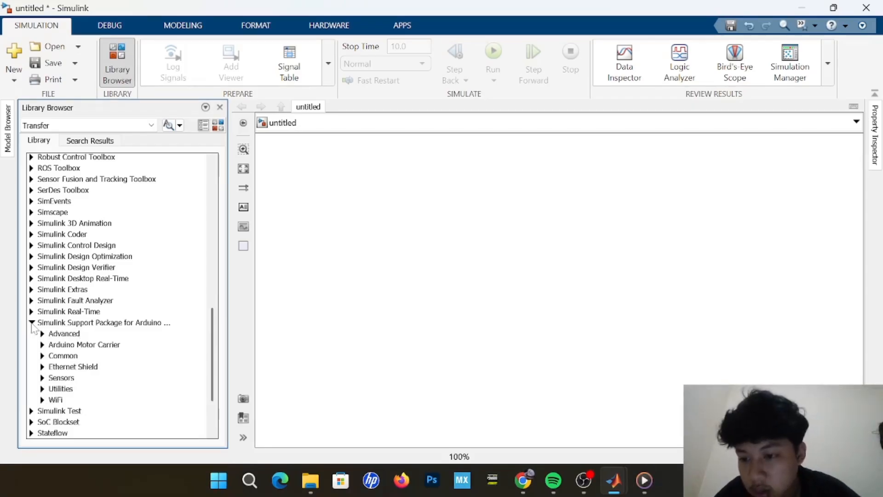
click(43, 357)
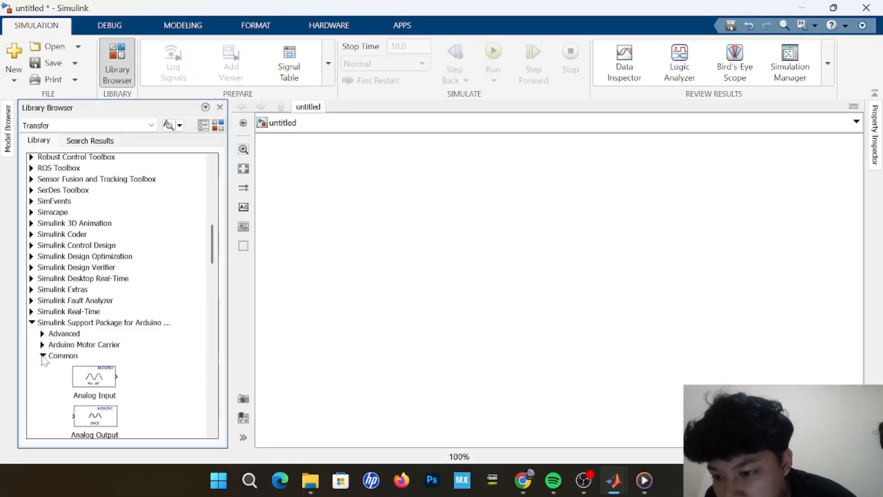
scroll(111, 375, down, 6)
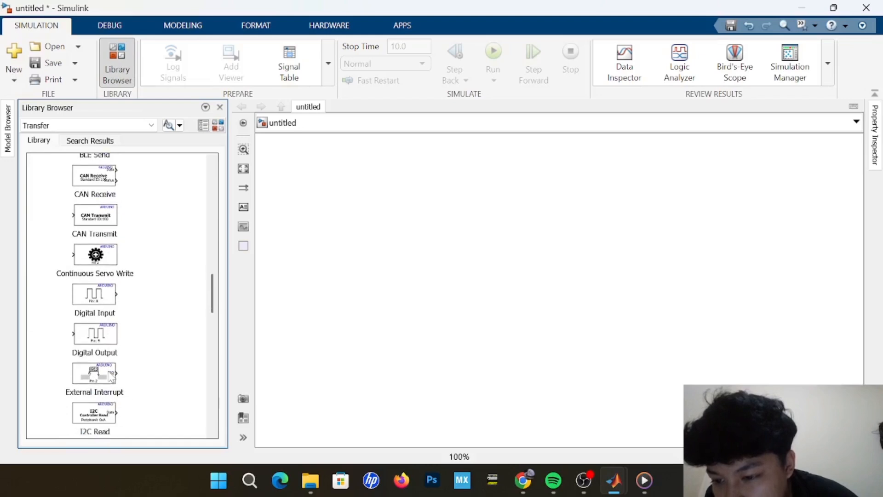
scroll(111, 375, down, 10)
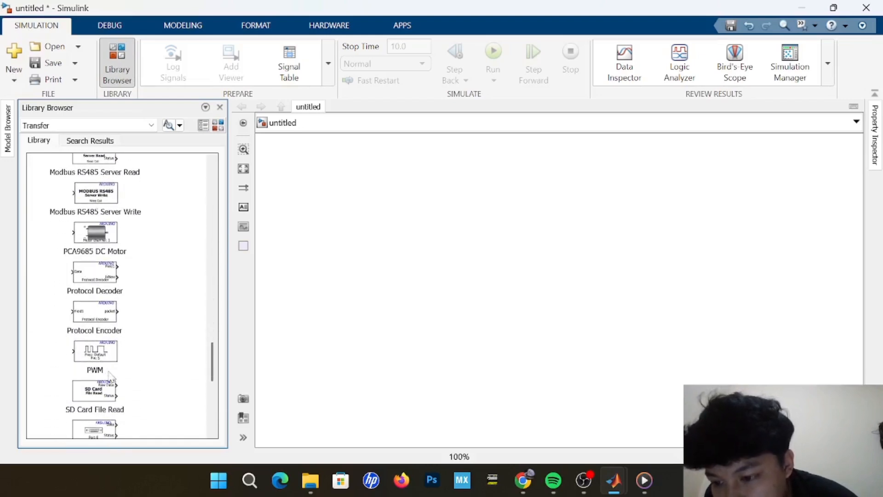
scroll(110, 375, down, 1)
click(109, 328)
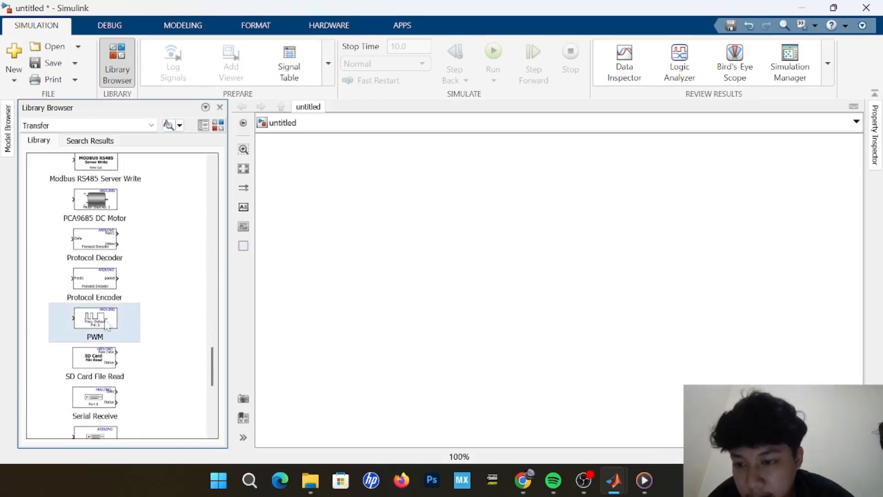
drag(107, 326, 578, 226)
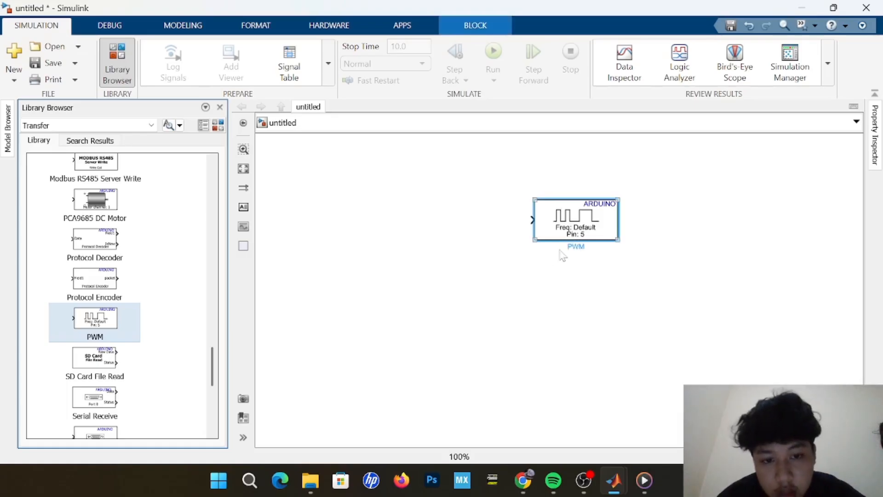
Add a Constant block to the model, align it with the PWM block, and connect its output to the PWM input.
click(380, 265)
double_click(381, 267)
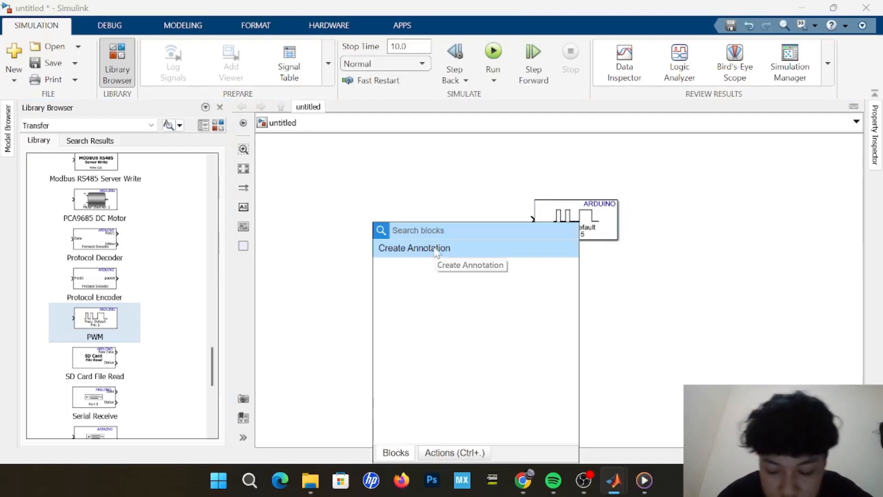
text(CON)
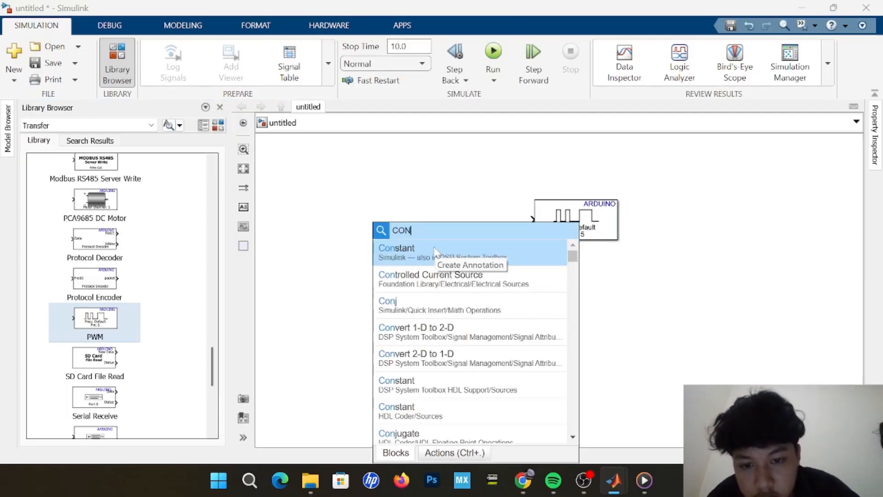
click(435, 252)
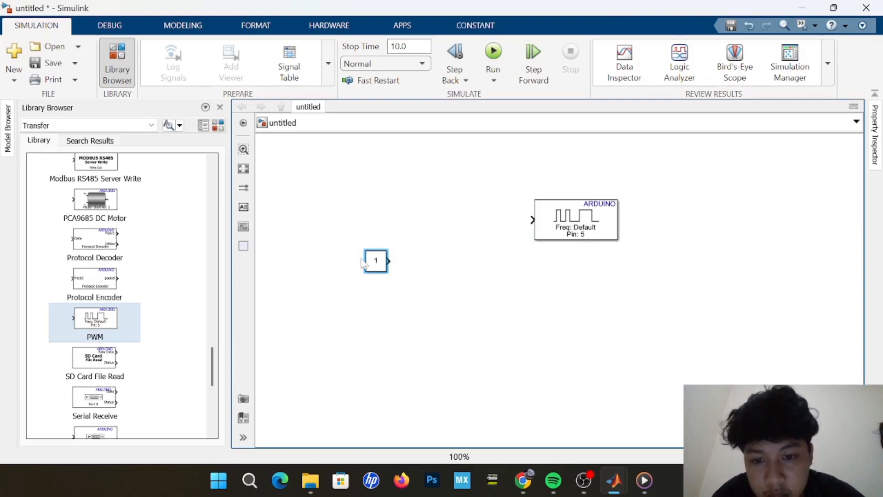
drag(373, 264, 391, 226)
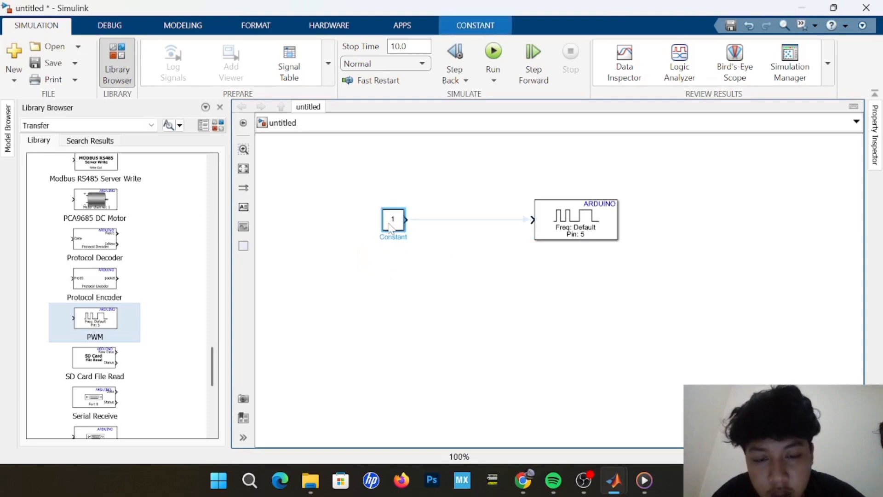
click(413, 220)
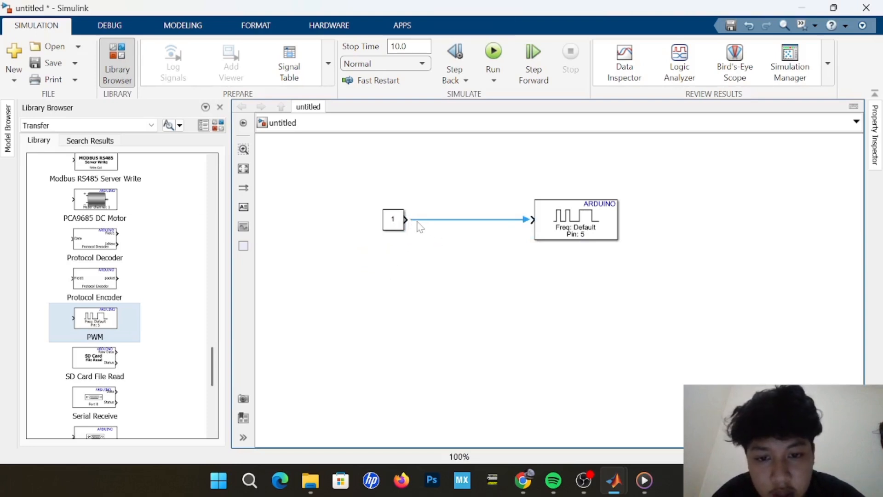
click(529, 229)
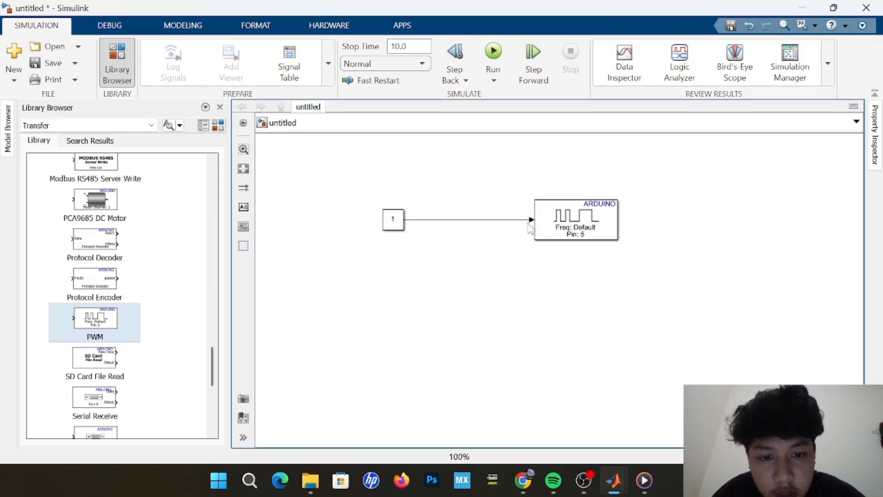
Duplicate the connected Constant and PWM blocks and place the copy directly below the original pair.
drag(376, 191, 652, 261)
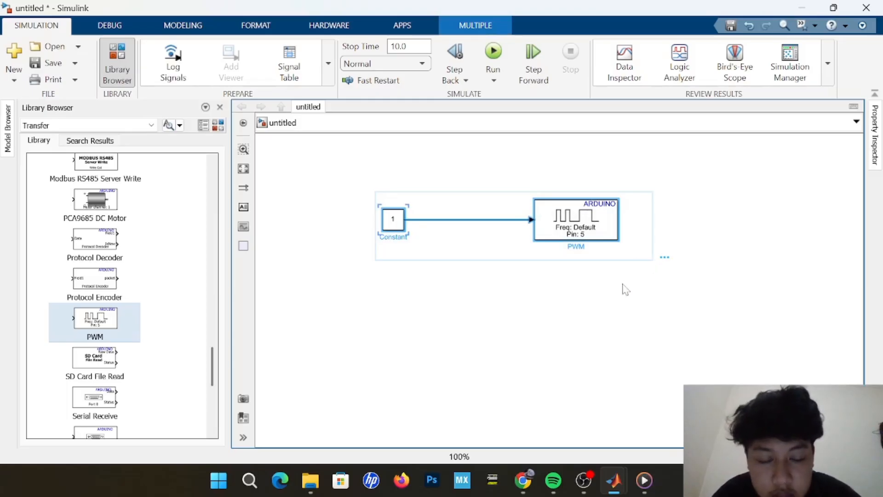
key(ctrl+c)
key(ctrl+v)
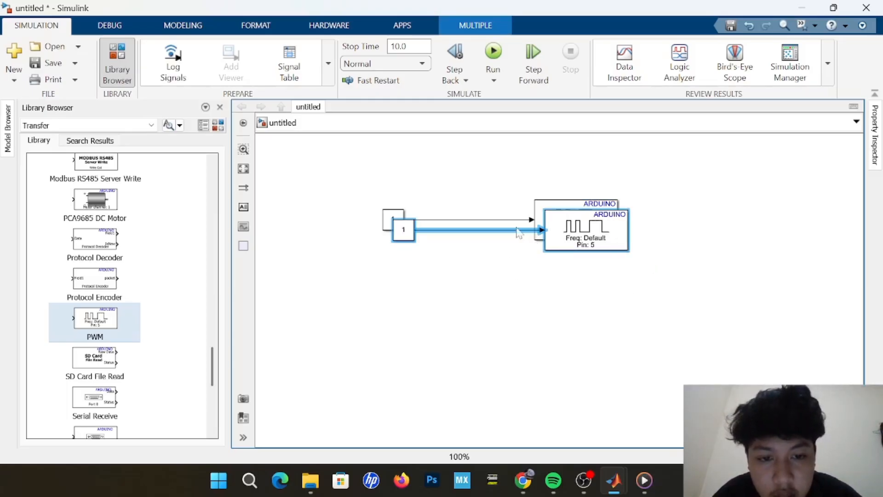
drag(594, 246, 583, 296)
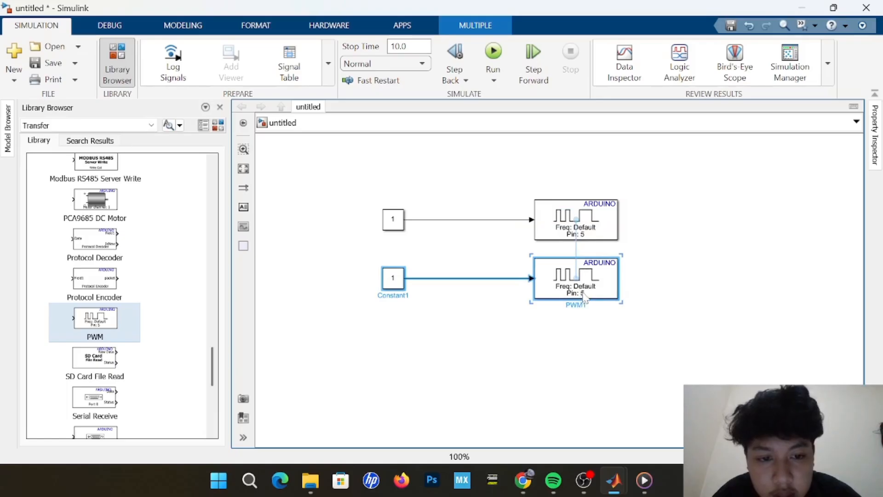
click(587, 331)
Set the lower PWM block's pin number to 6.
click(591, 285)
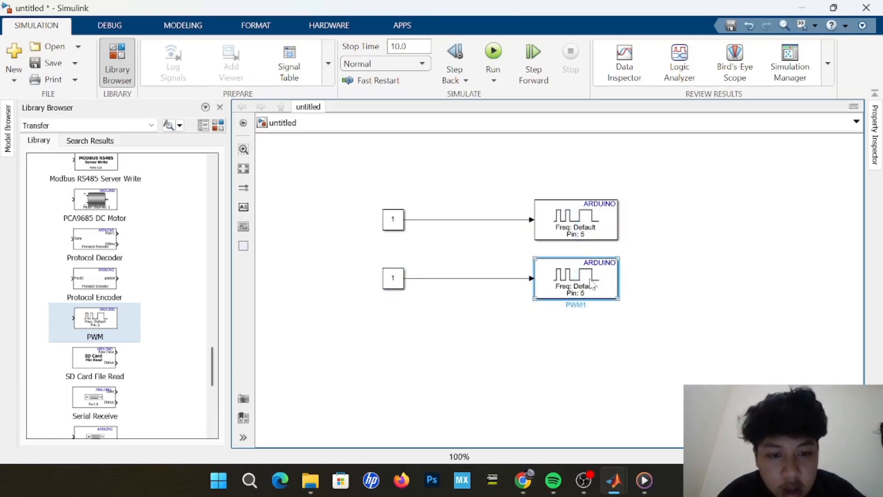
double_click(591, 285)
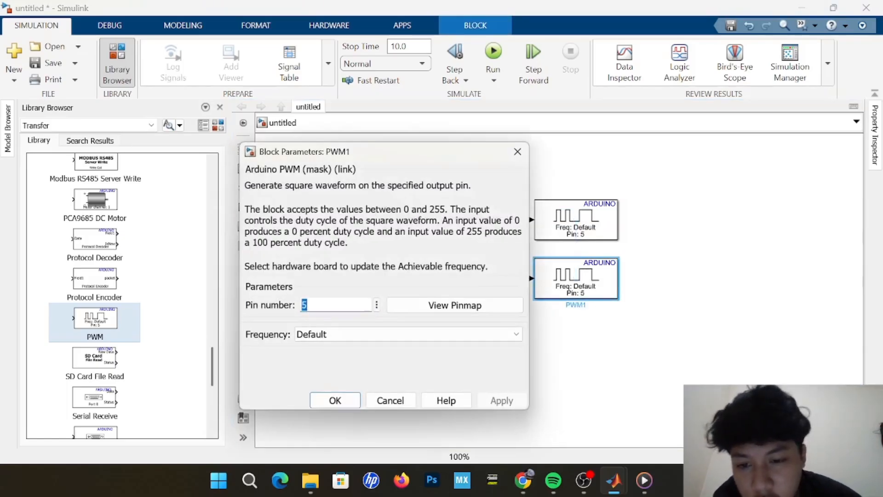
double_click(304, 305)
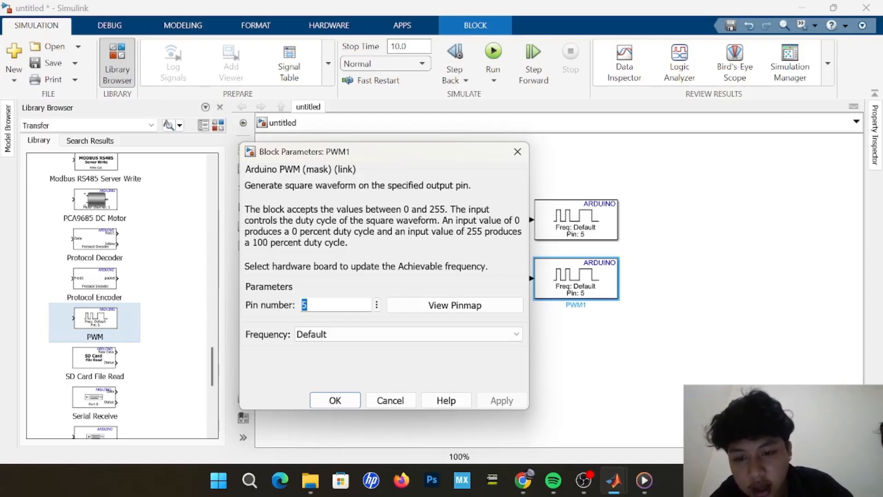
key(BackSpace)
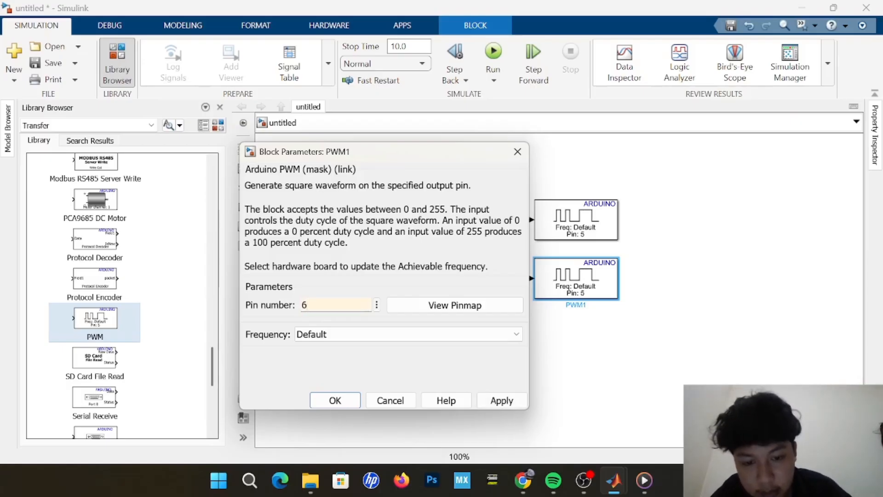
key(Return)
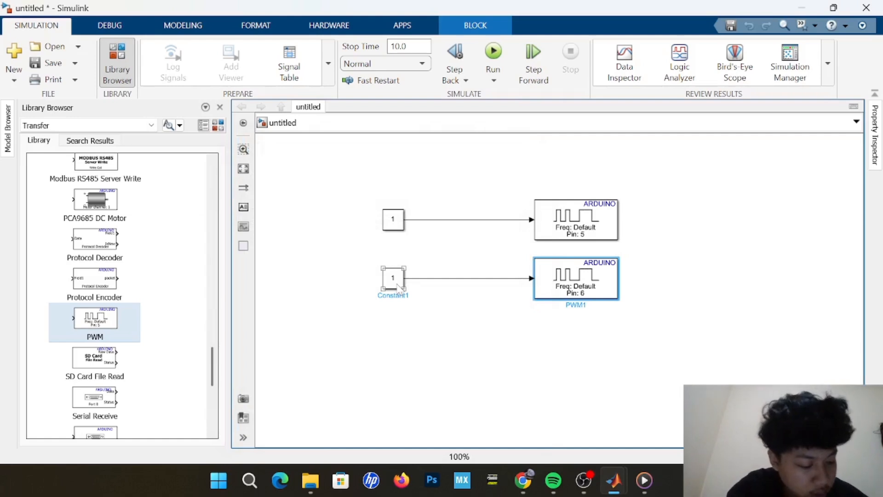
Set the constant feeding the pin 5 PWM block to 255 and the one feeding pin 6 to 0.
click(397, 225)
double_click(402, 222)
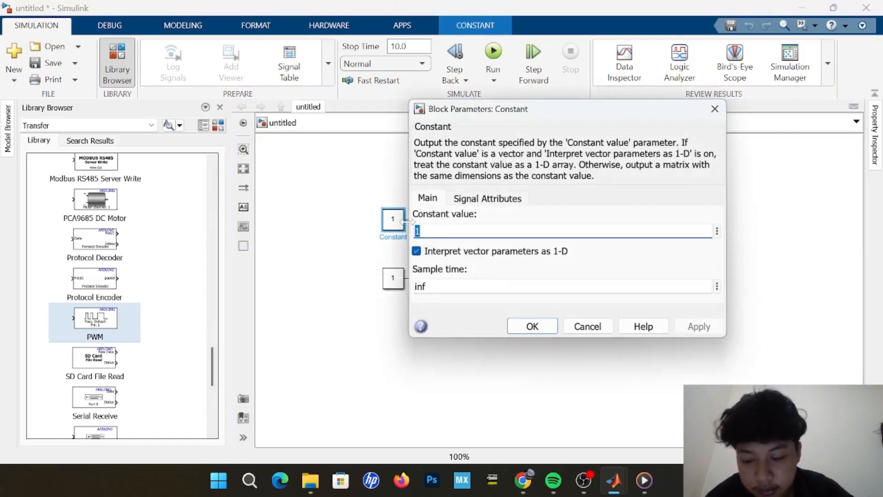
text(255)
key(Return)
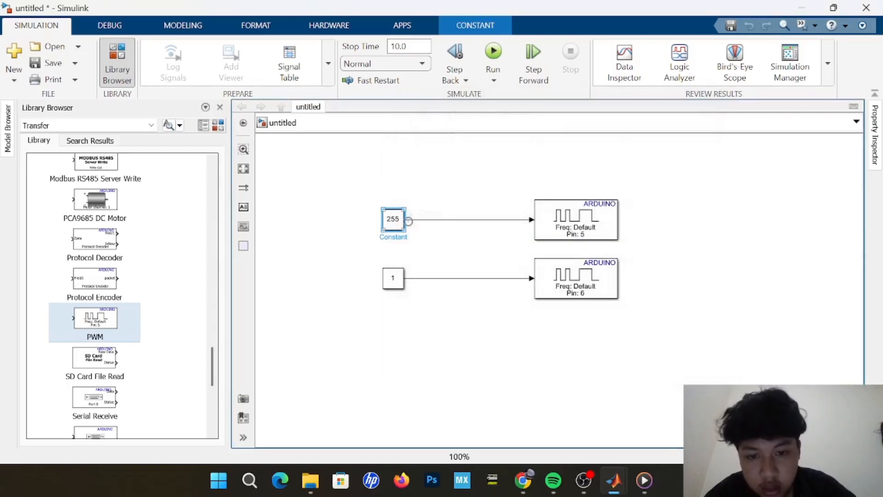
double_click(398, 285)
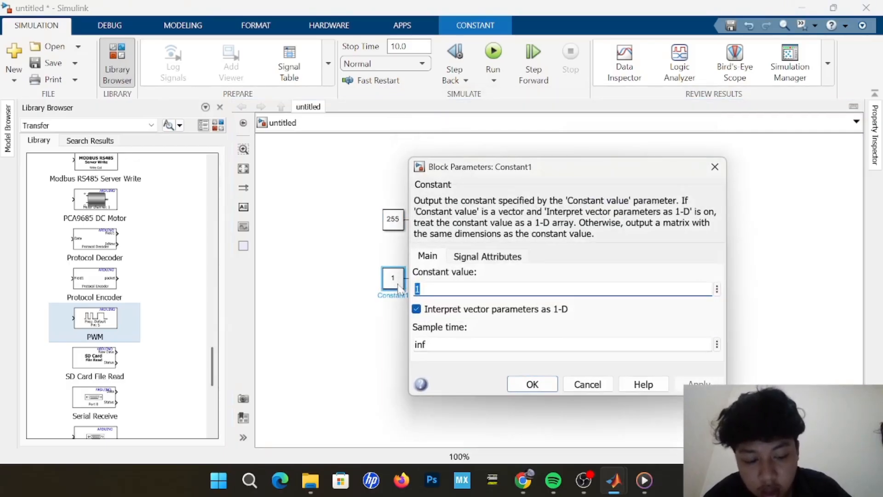
text(0)
key(Return)
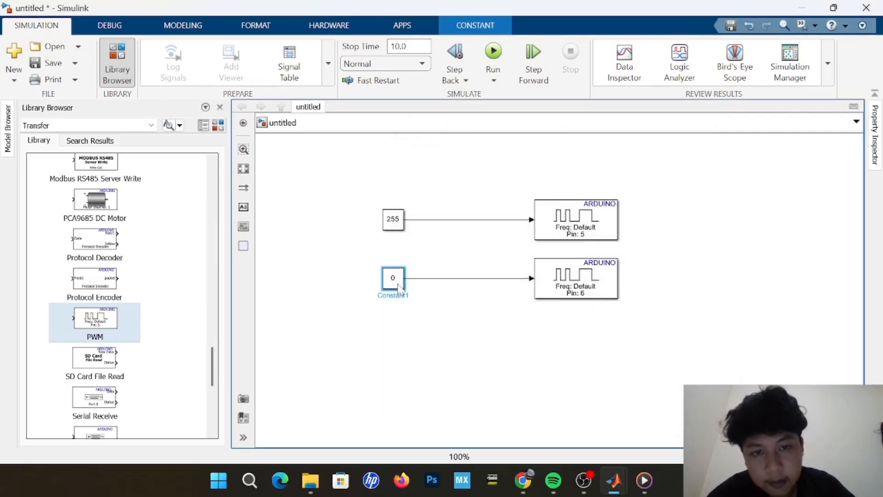
click(660, 227)
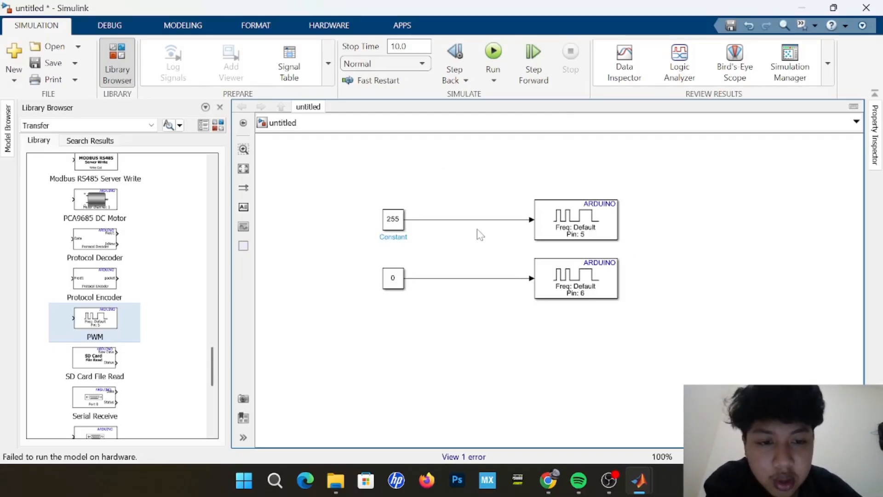
click(584, 236)
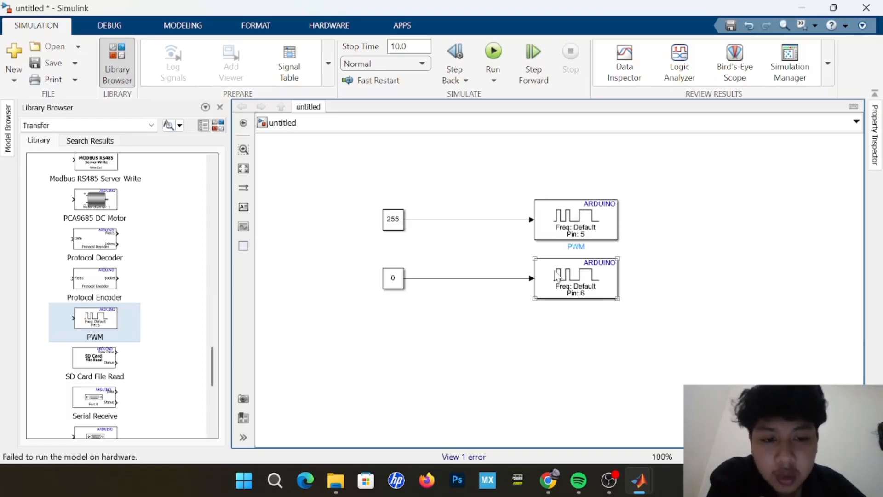
click(281, 203)
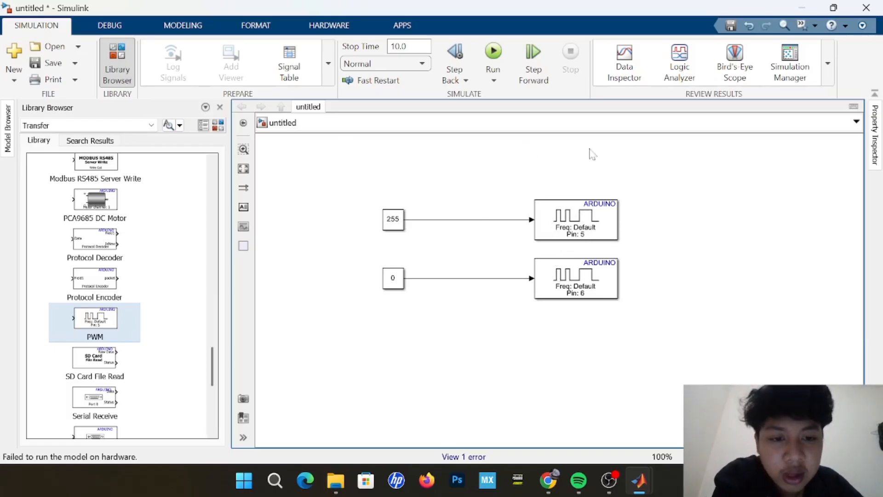
click(602, 269)
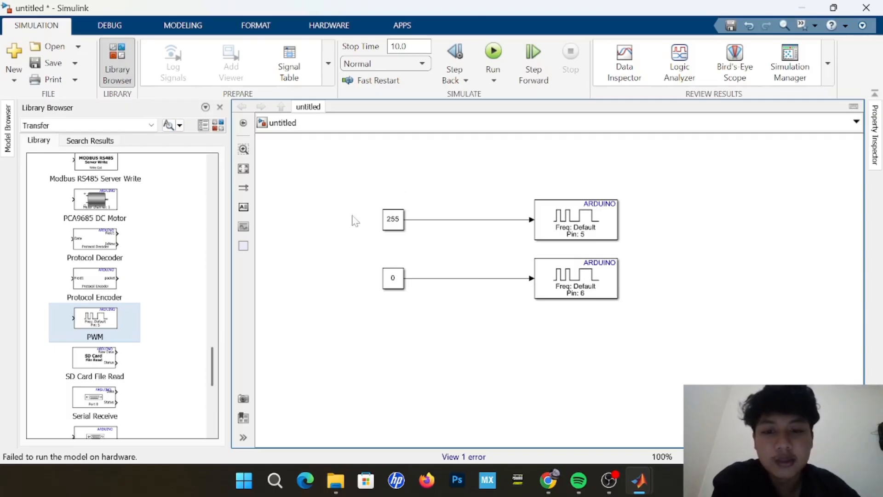
click(607, 298)
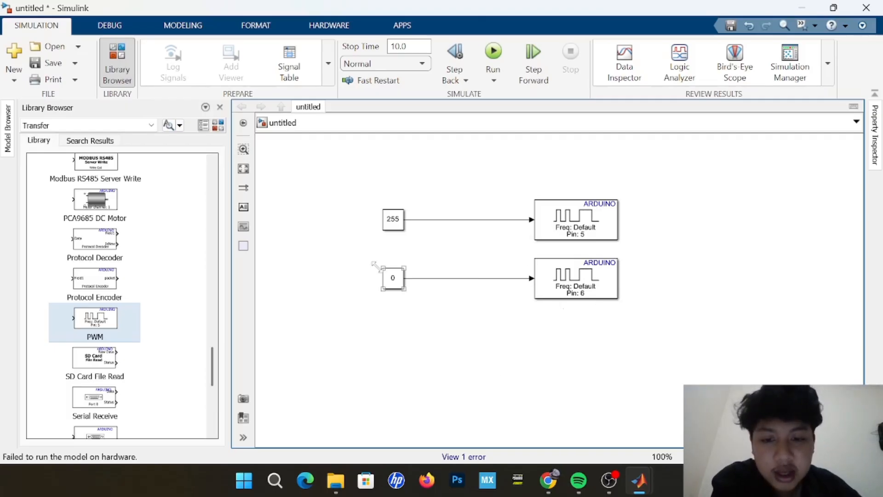
drag(374, 262, 394, 300)
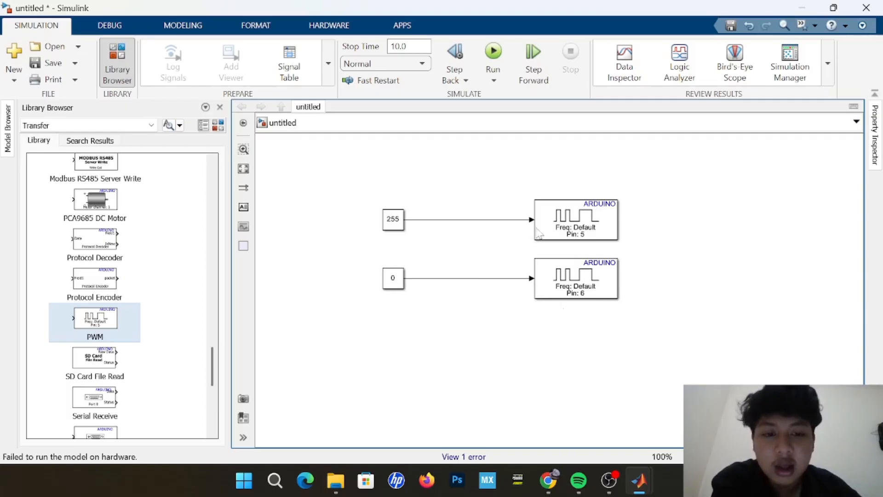
click(591, 234)
click(529, 231)
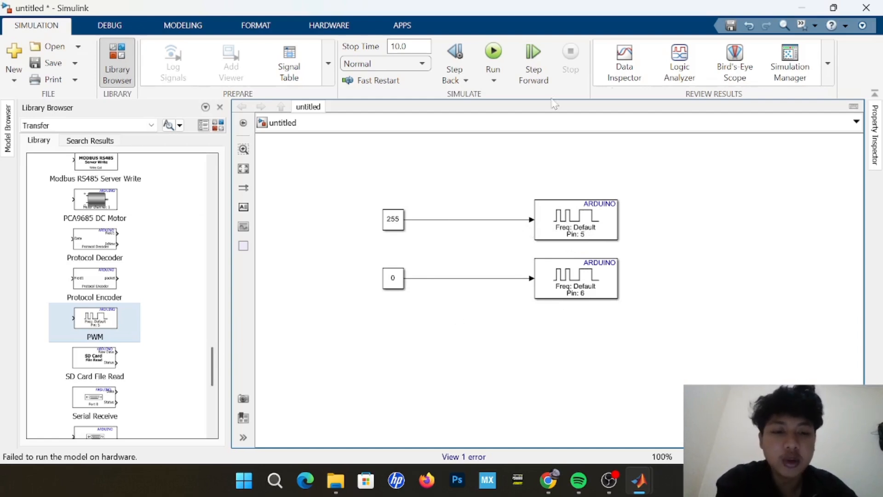
click(534, 235)
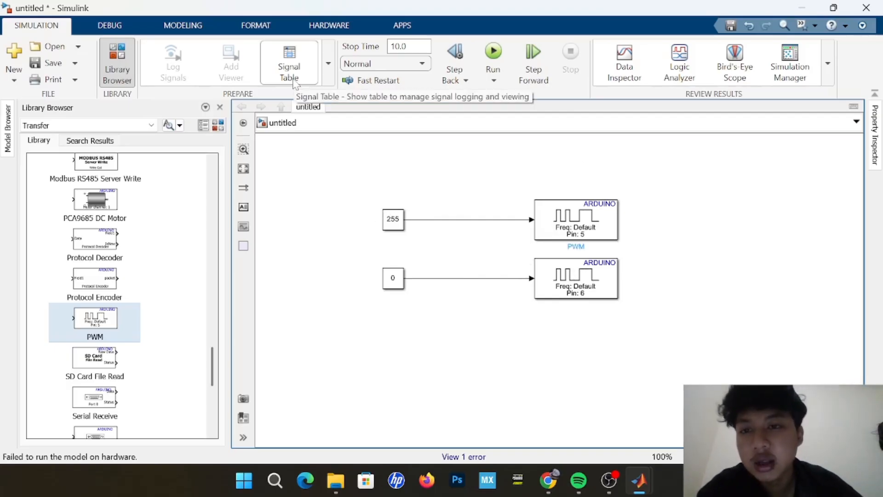
Run the model on the Arduino board with Monitor & Tune.
click(324, 29)
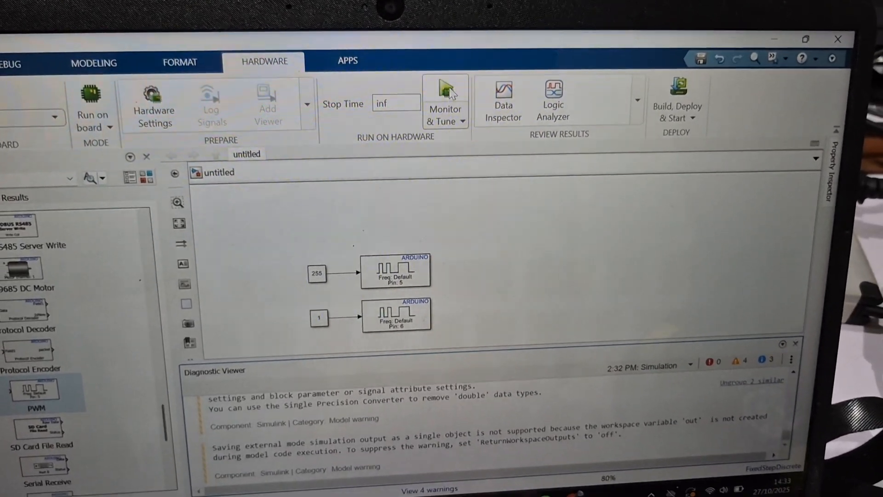
click(450, 91)
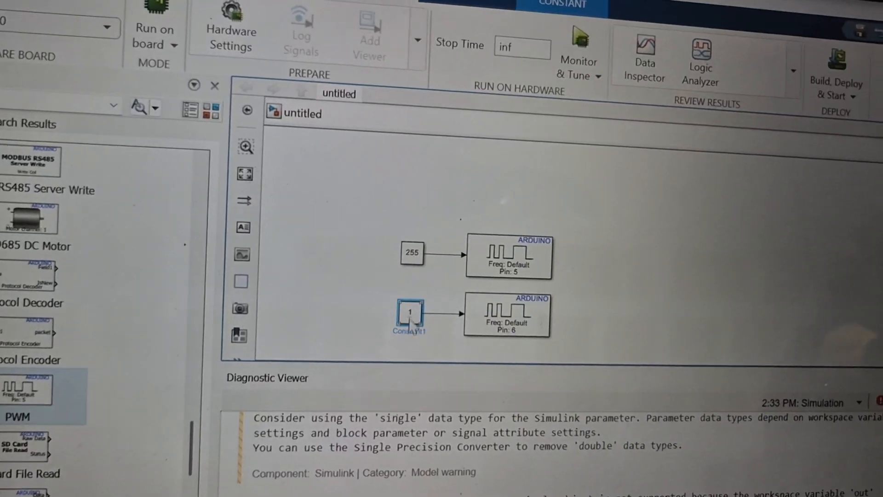
Set the constant for pin 6 to 255 and the one for pin 5 to 1, and rerun the model with Monitor & Tune.
double_click(410, 315)
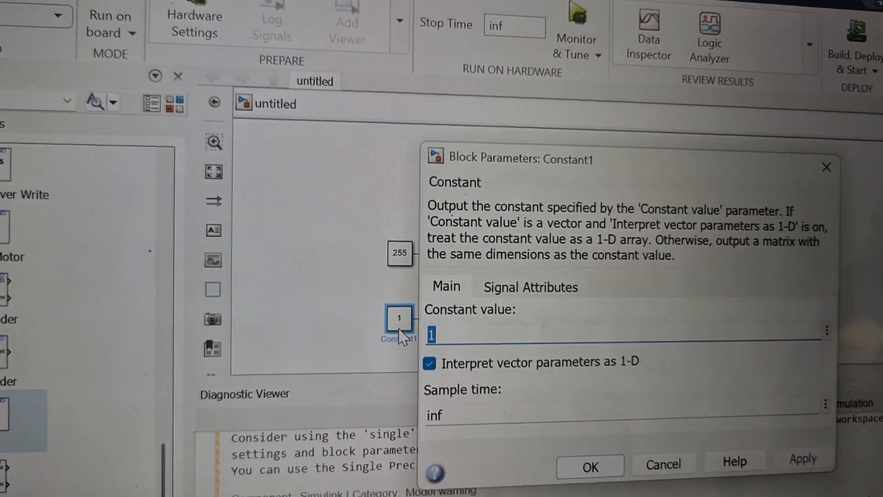
text(255)
key(Return)
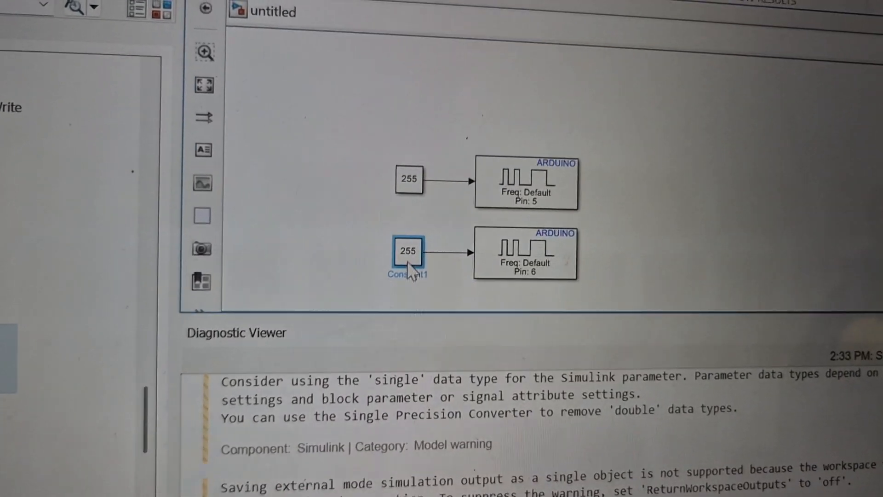
double_click(409, 179)
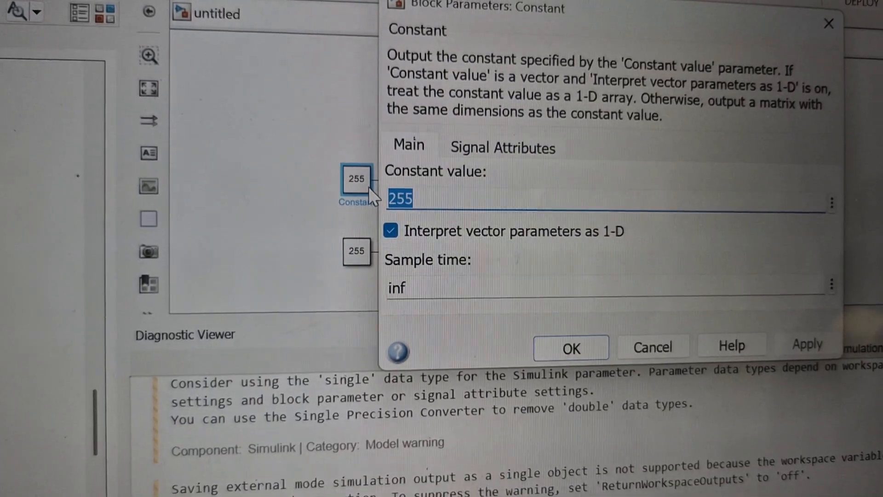
text(1)
key(Return)
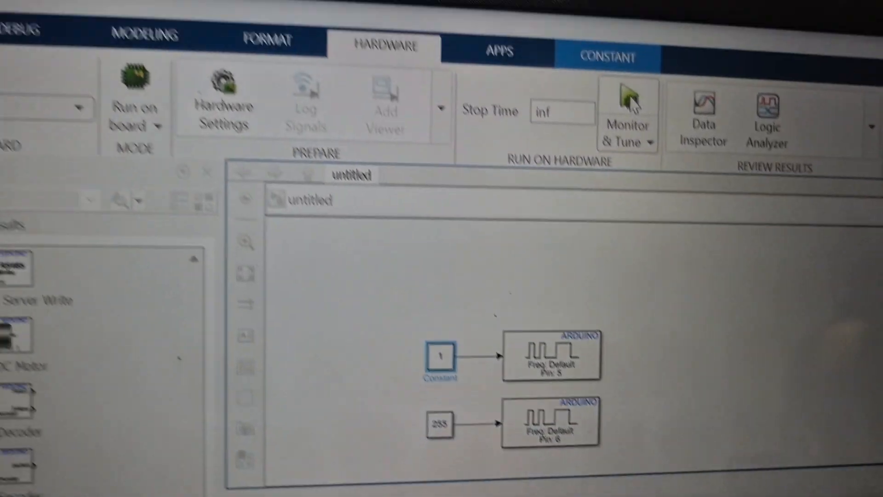
click(631, 99)
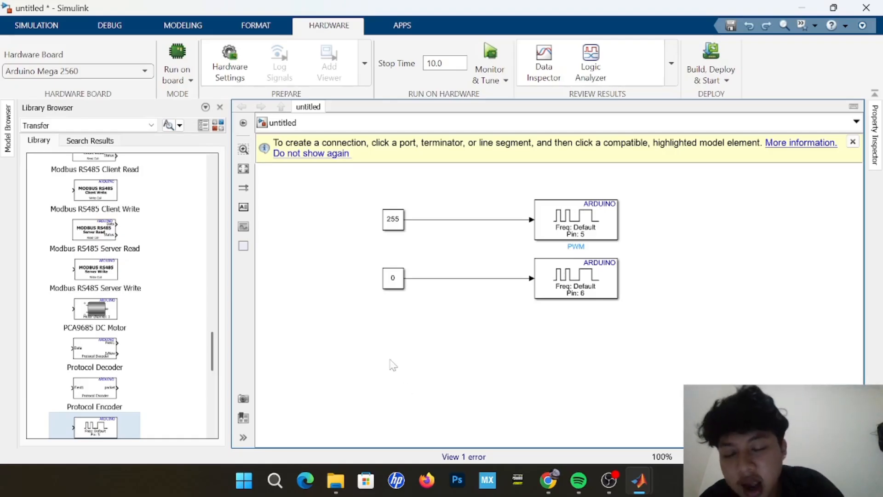
double_click(360, 351)
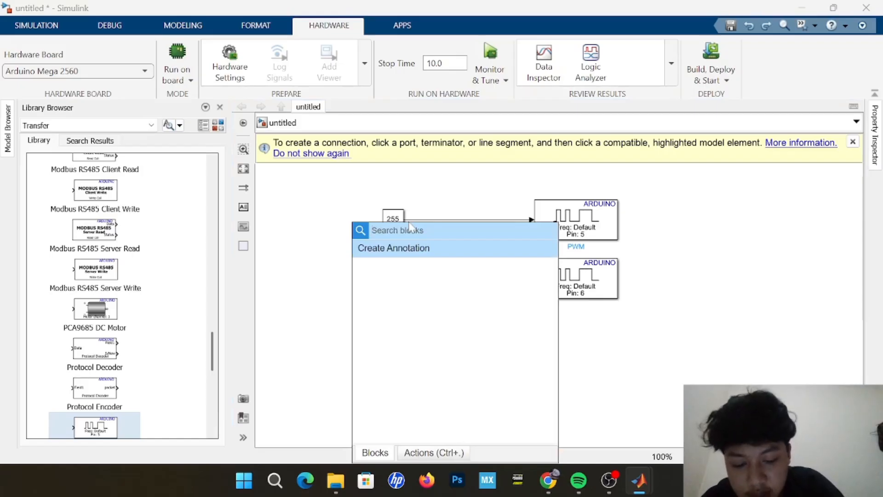
text(SILDER)
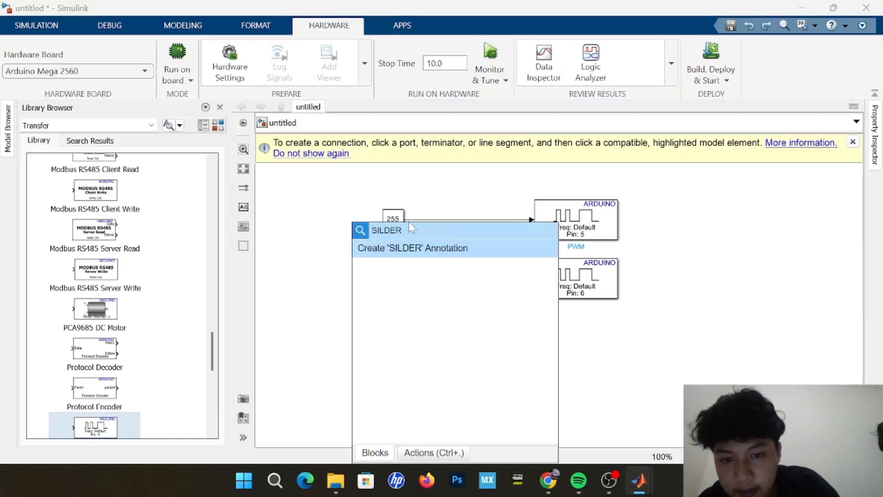
key(Return)
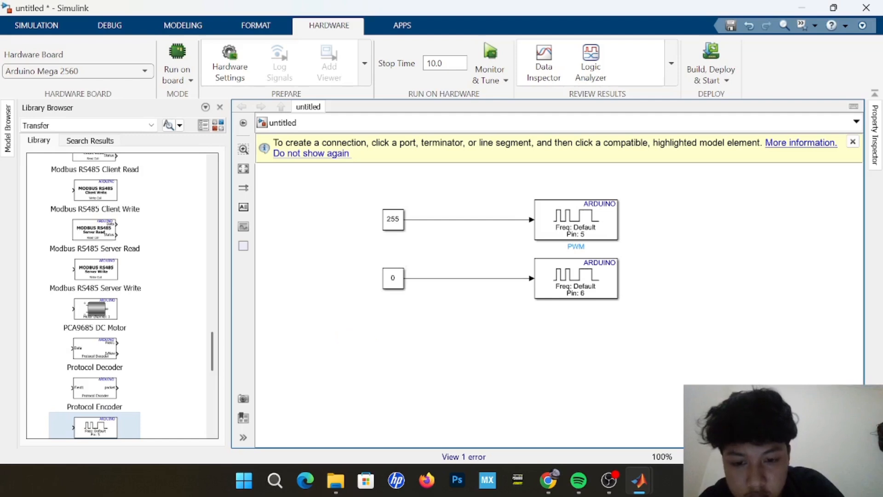
Add a dashboard Slider block in the empty area below the constants.
double_click(368, 355)
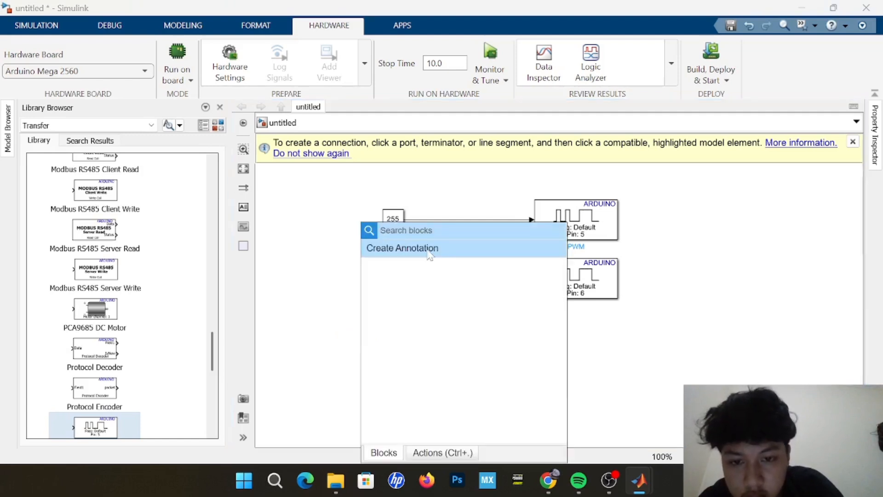
text(SLIDE)
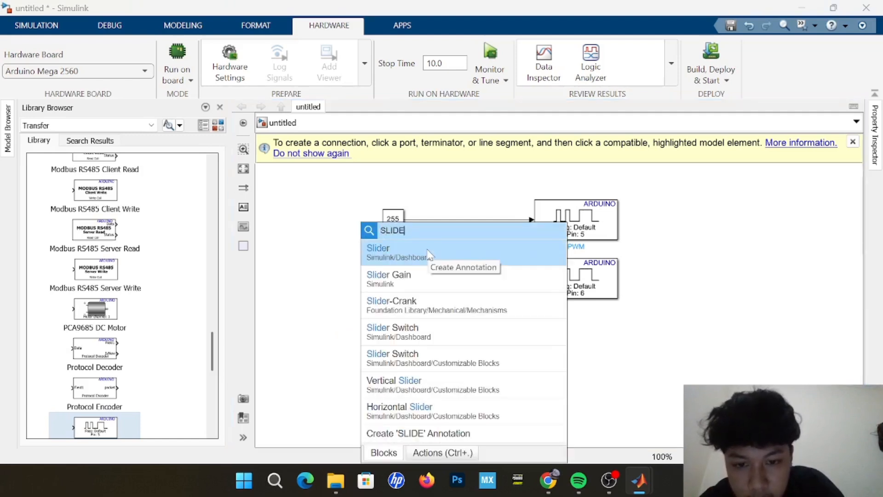
click(427, 255)
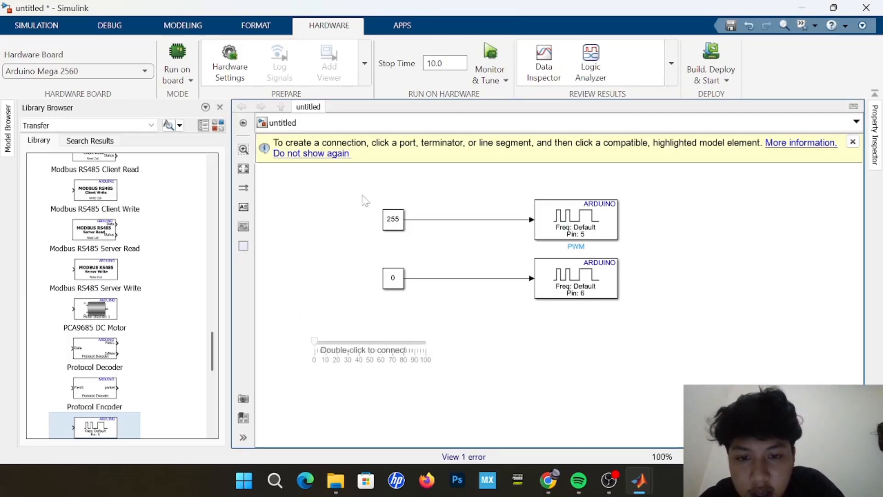
Move both constant-to-PWM chains together to the right side of the model, leaving free space above the slider.
drag(362, 195, 639, 321)
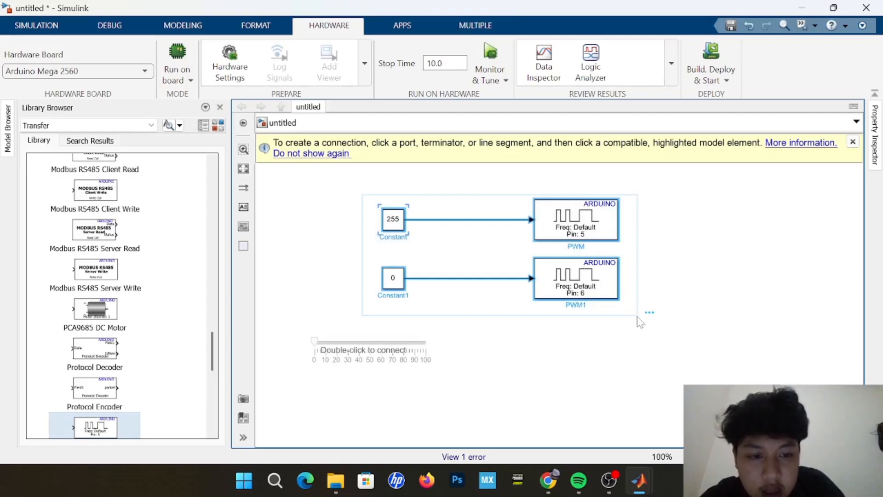
mouse_move(597, 288)
mouse_down()
mouse_move(758, 308)
mouse_move(799, 283)
mouse_move(806, 303)
mouse_up()
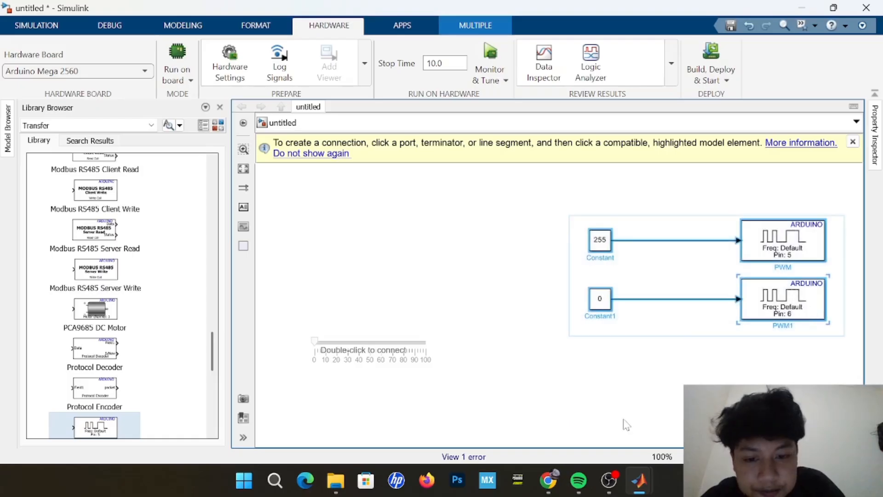
click(621, 422)
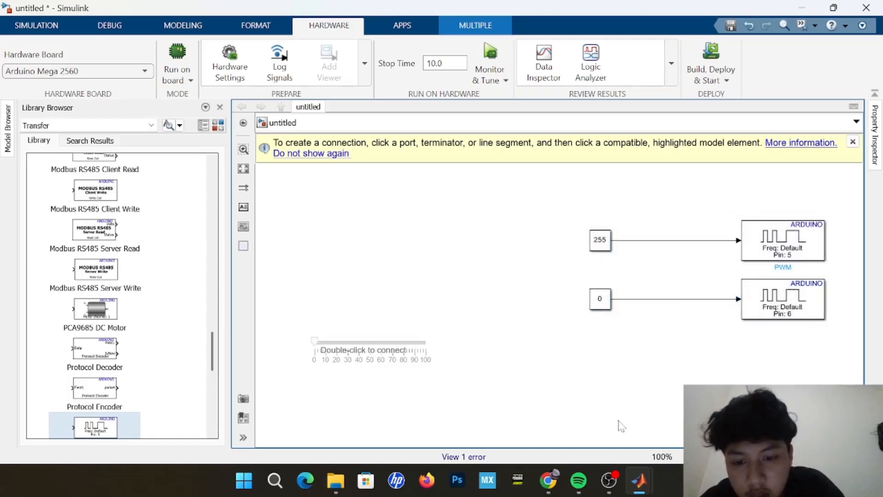
Add a new Constant block just above the slider.
double_click(348, 266)
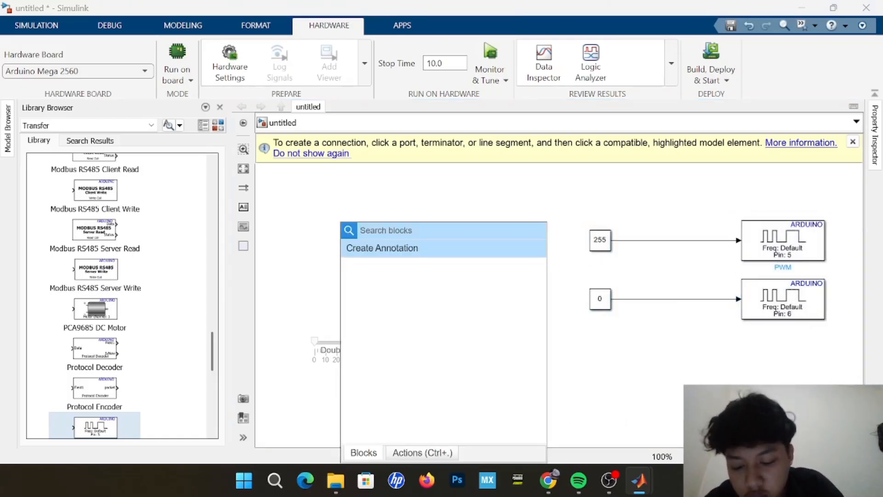
text(co)
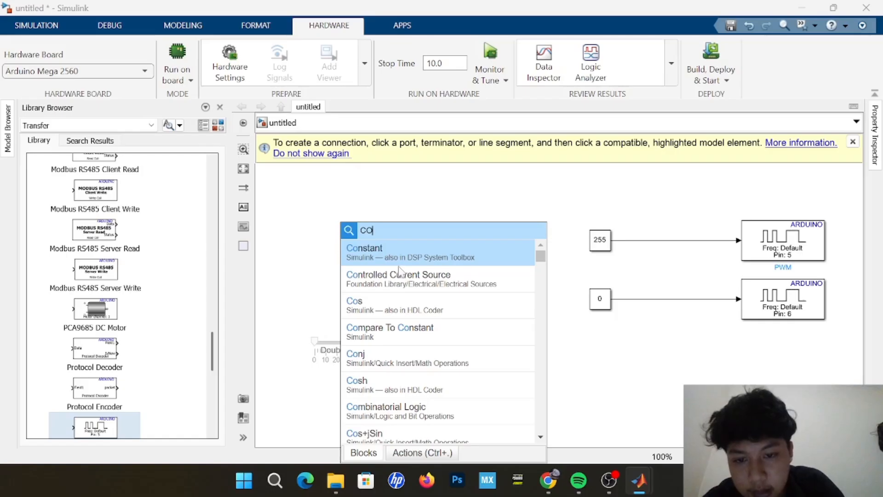
click(415, 254)
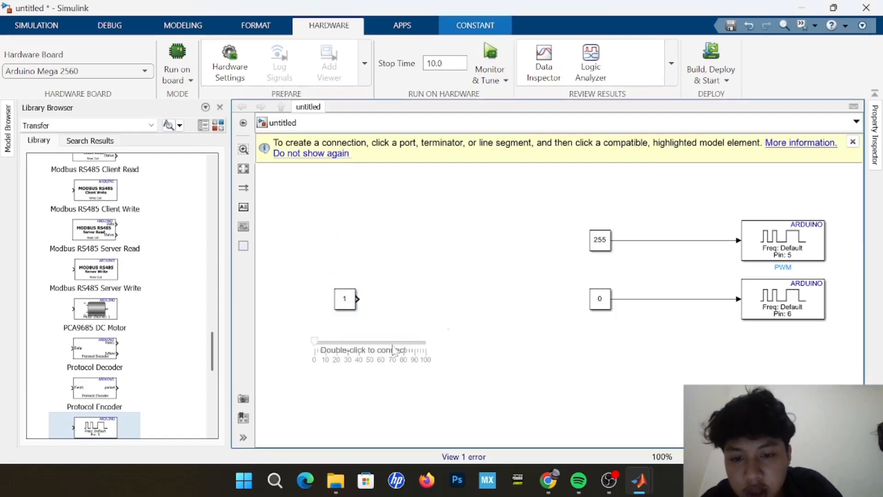
Connect the slider to the new constant's value and set its range from -255 to 255.
double_click(370, 355)
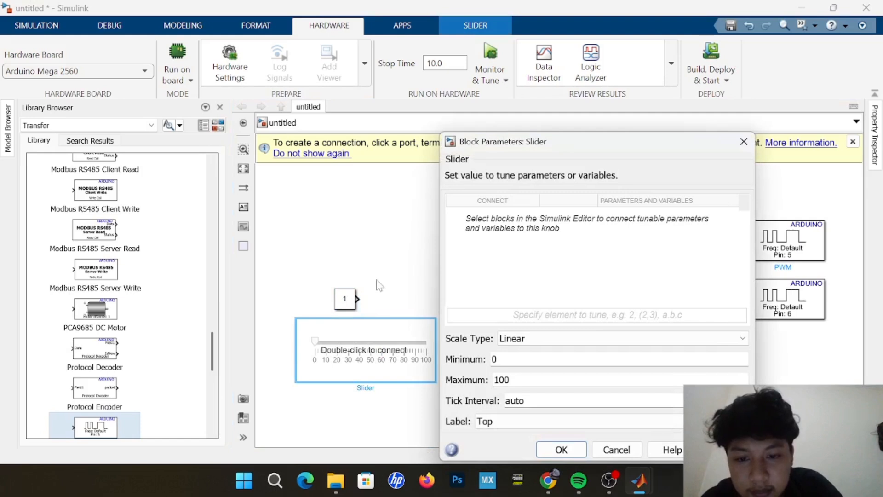
click(344, 303)
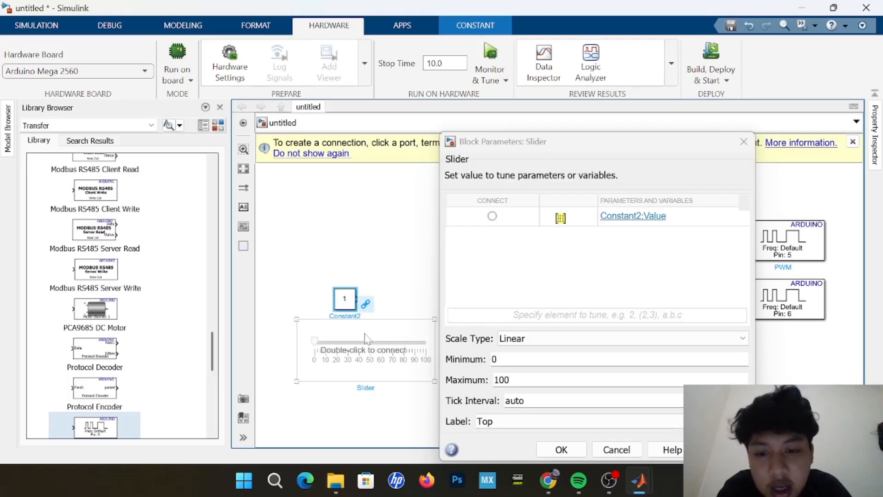
click(493, 218)
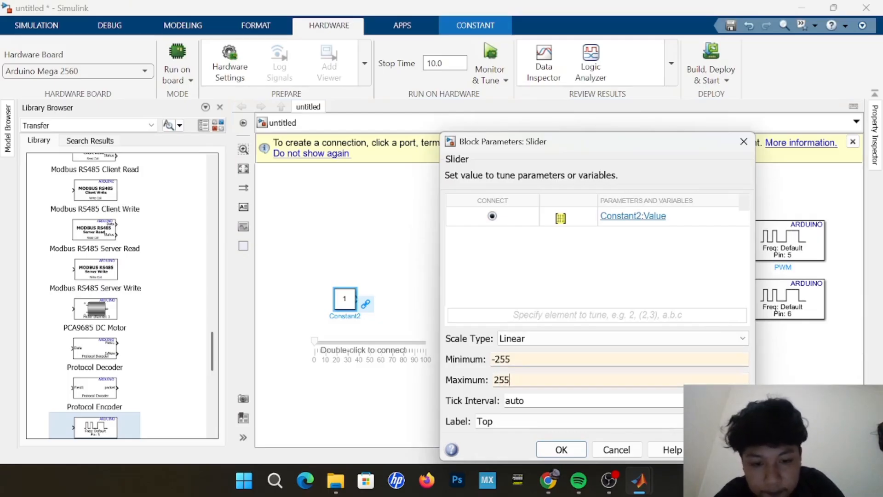
key(Return)
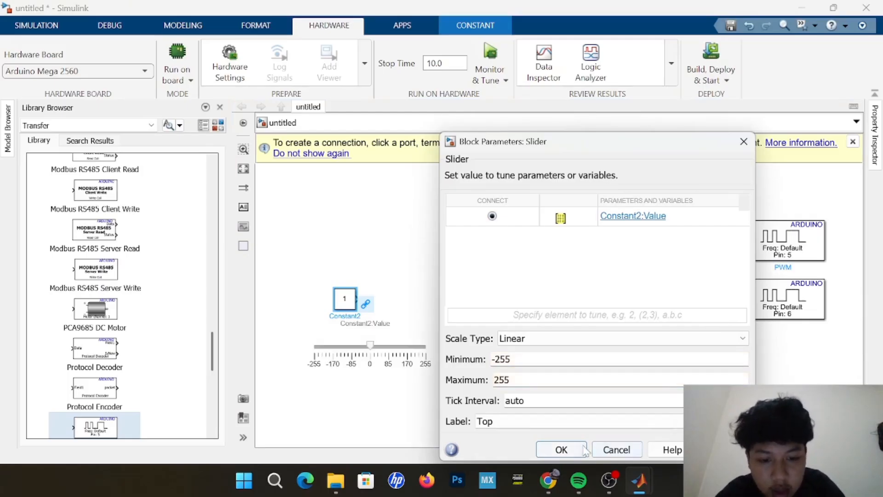
click(561, 449)
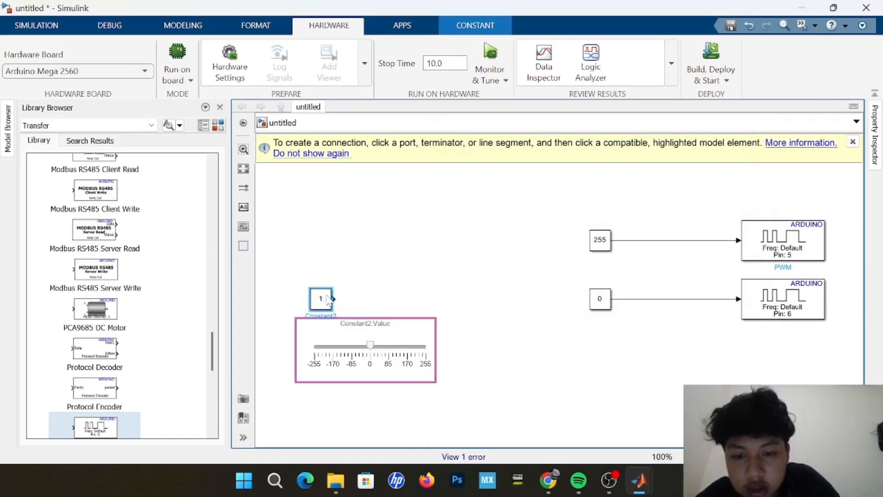
Add a Goto block beside the slider-controlled constant and wire the constant's output into it.
double_click(399, 240)
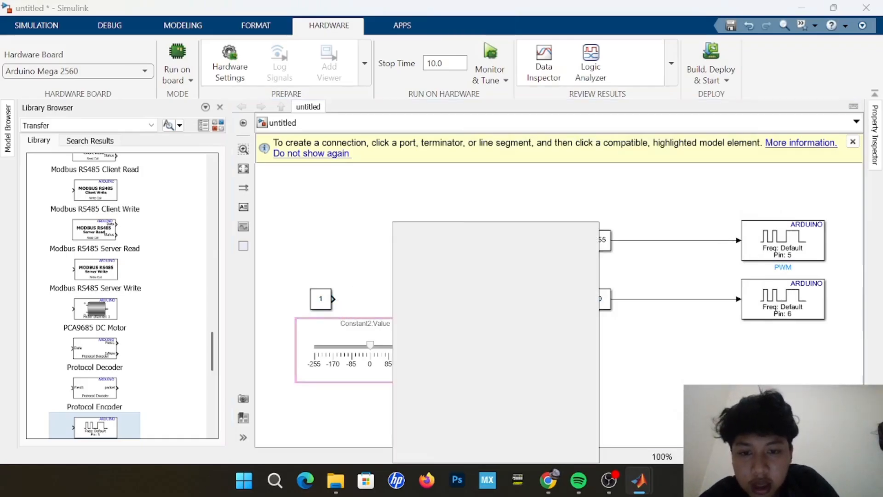
text(GOTO)
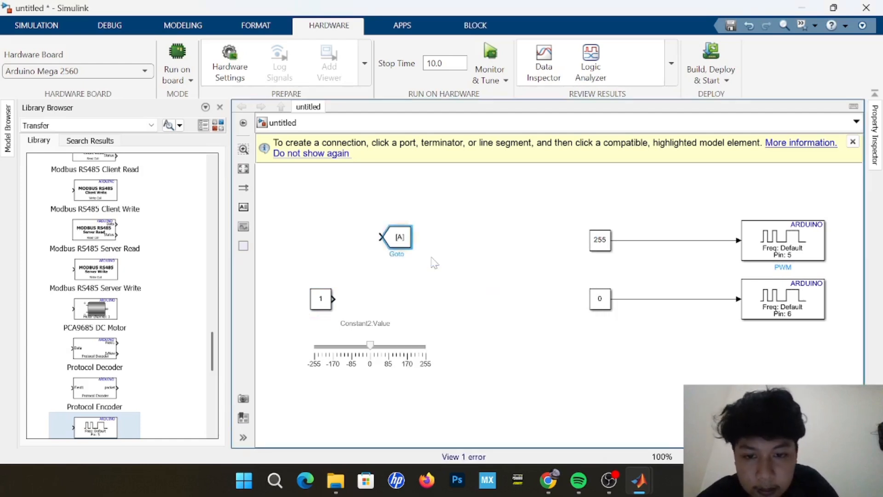
drag(406, 249, 419, 309)
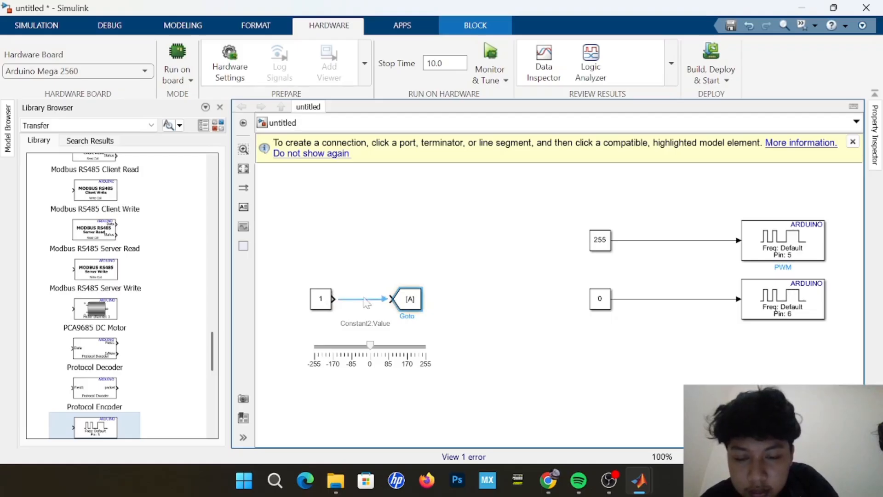
click(400, 303)
Set the Goto block's tag to PWM.
double_click(404, 300)
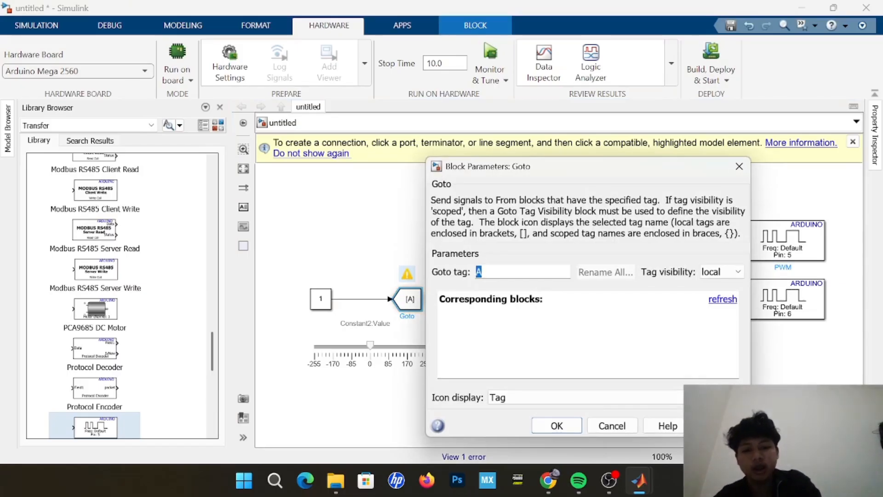
key(BackSpace)
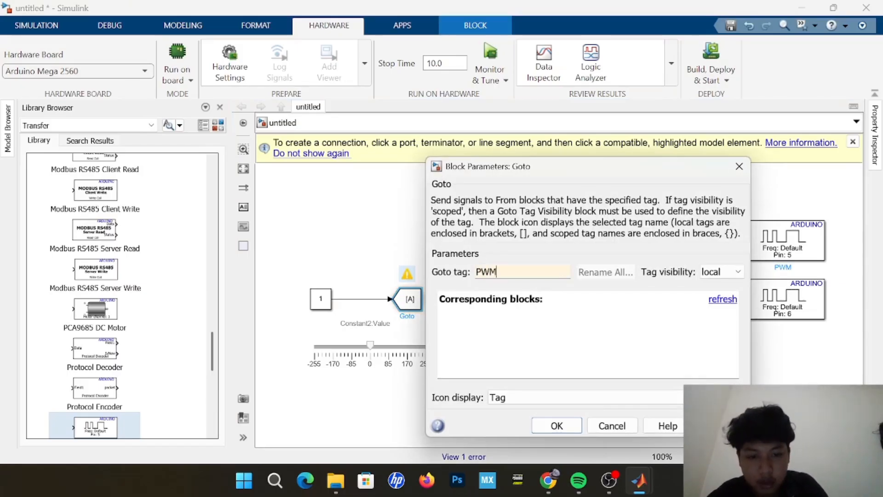
key(Return)
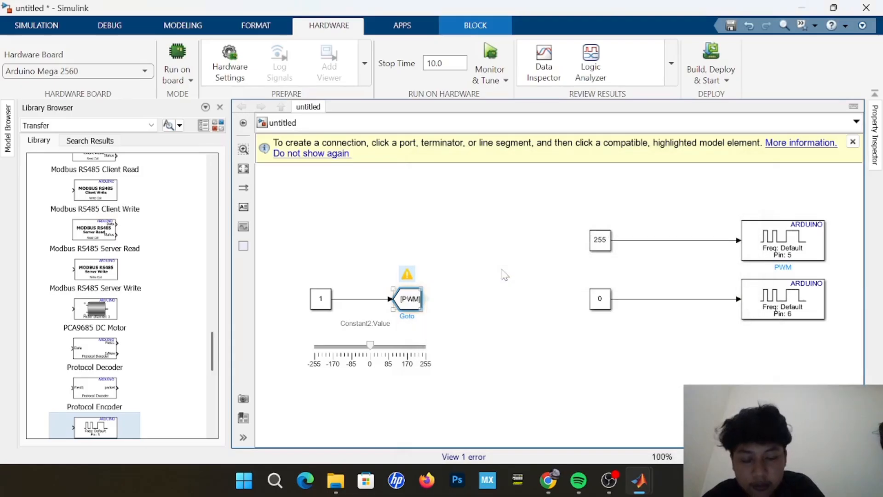
click(504, 275)
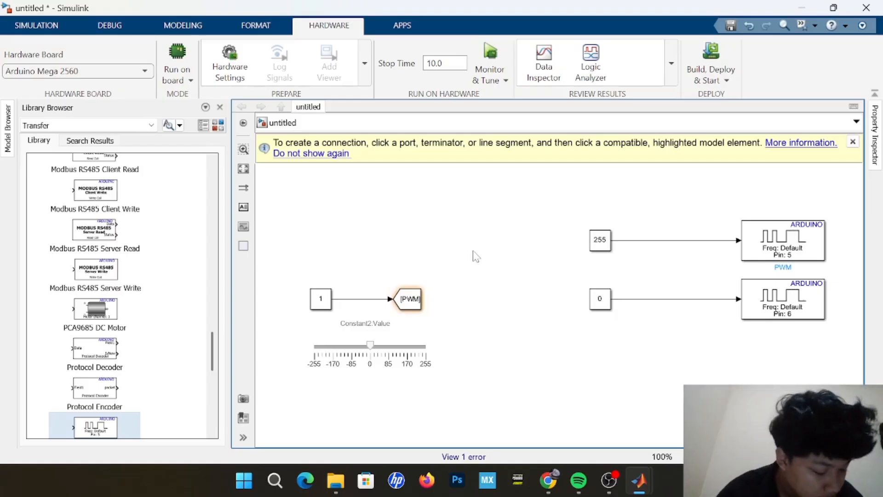
Duplicate the PWM Goto block and place the copy level with the 255 constant, between the slider group and the PWM chains.
drag(389, 275, 405, 287)
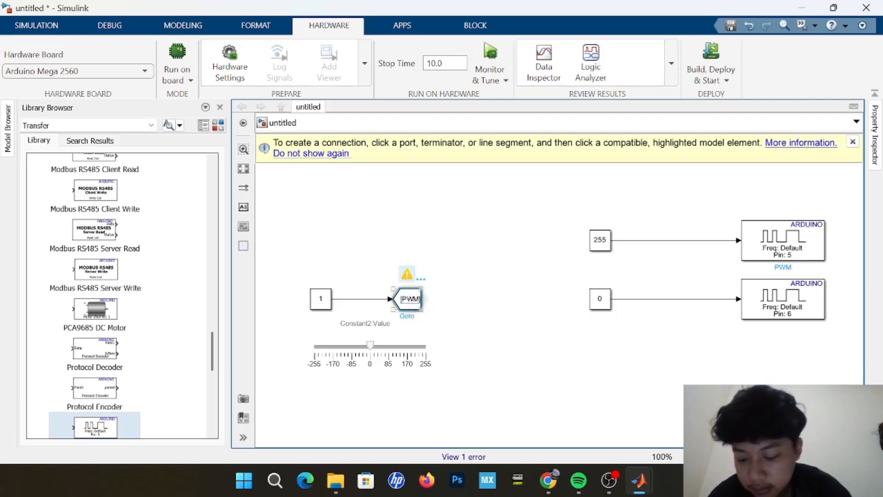
key(ctrl+v)
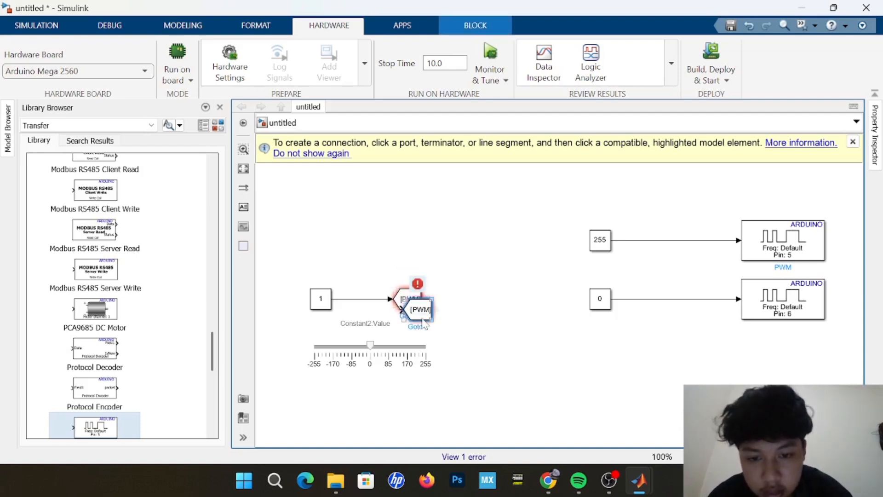
drag(424, 322, 463, 253)
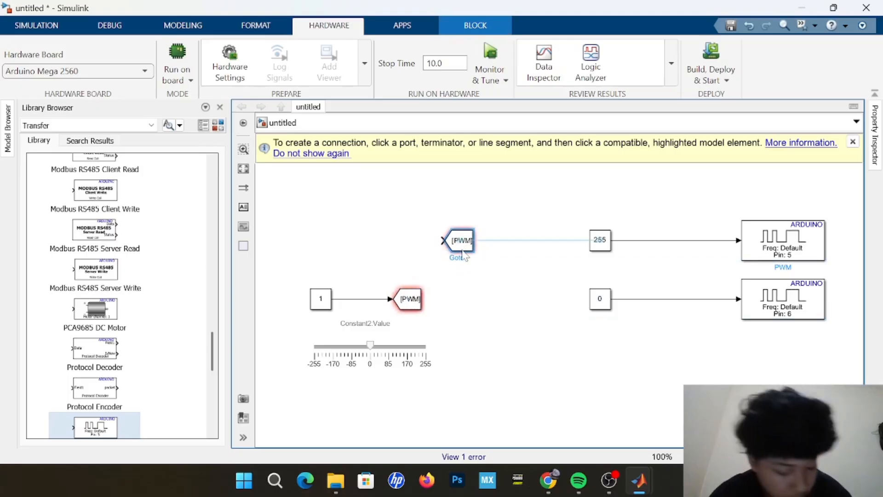
click(506, 303)
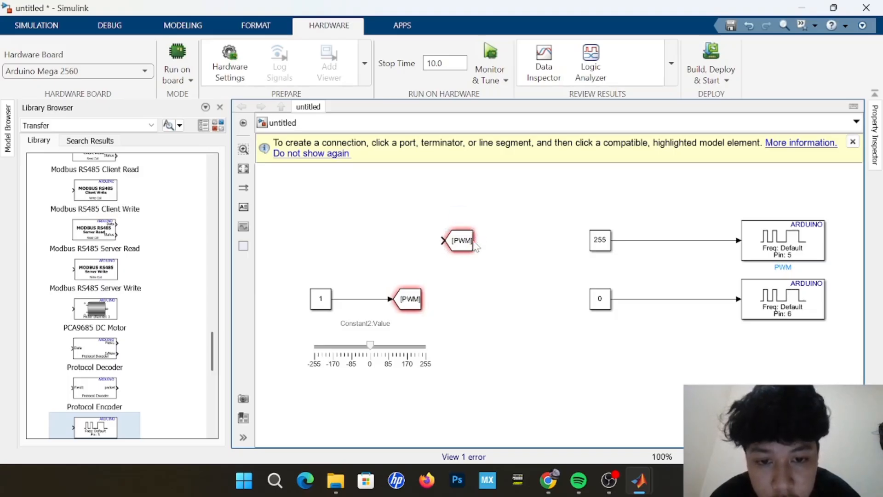
Create a matching From block with the PWM tag from the duplicated Goto block, and select the duplicate.
click(477, 247)
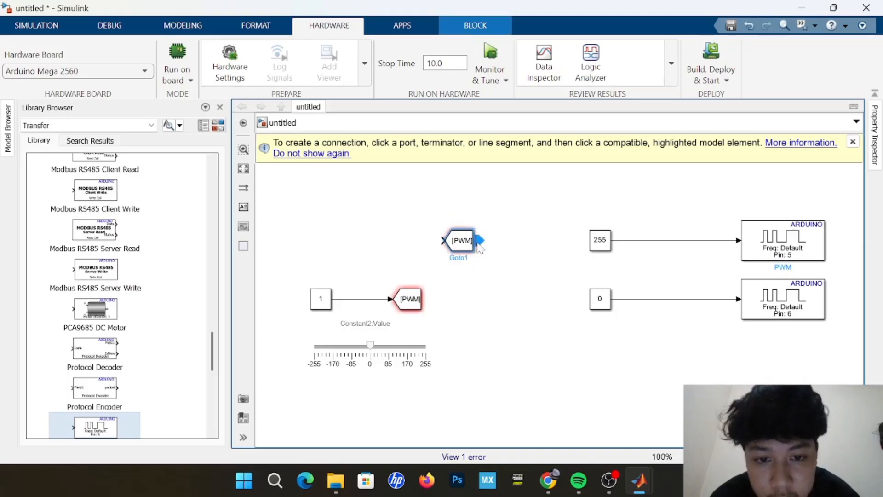
drag(451, 246, 454, 246)
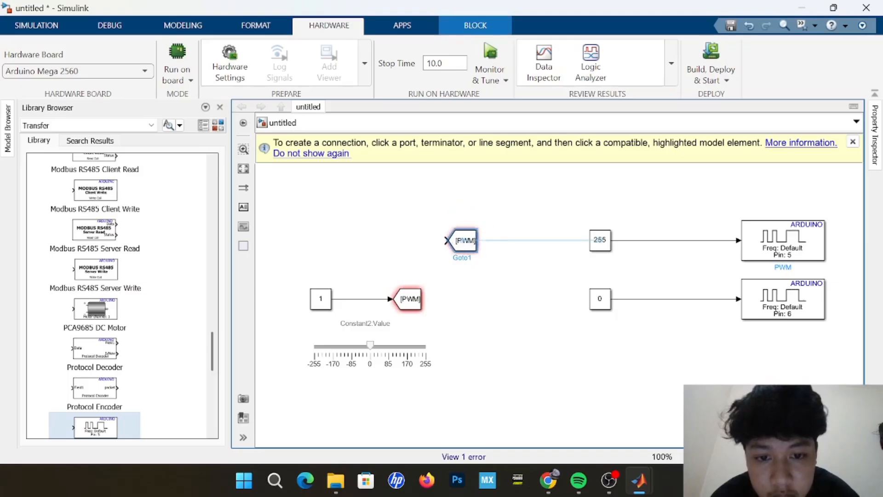
double_click(482, 241)
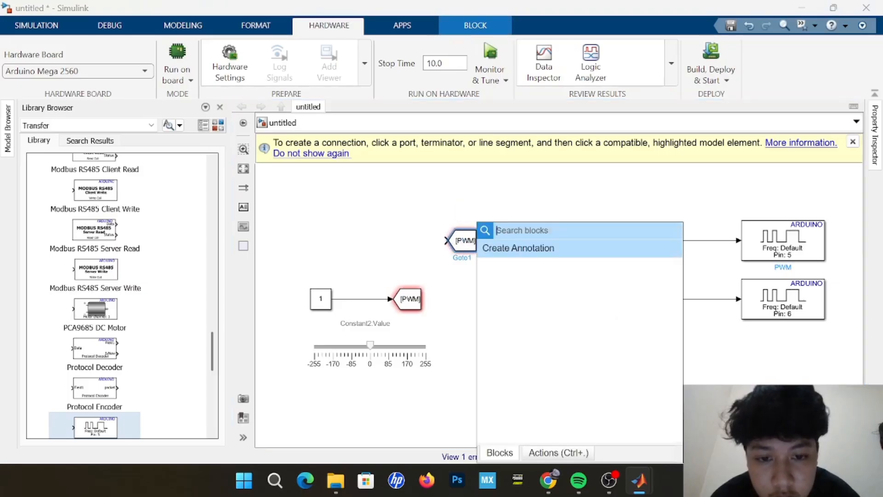
click(508, 203)
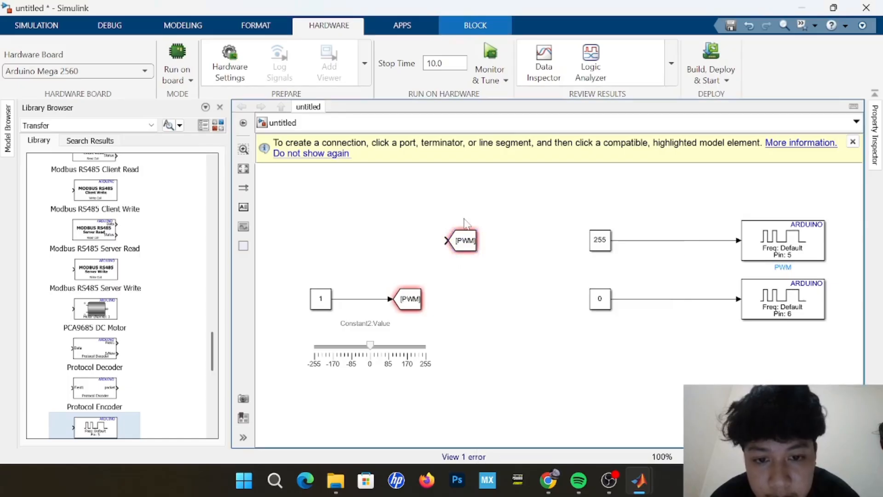
mouse_move(476, 248)
mouse_down()
mouse_move(498, 248)
mouse_move(487, 248)
mouse_up()
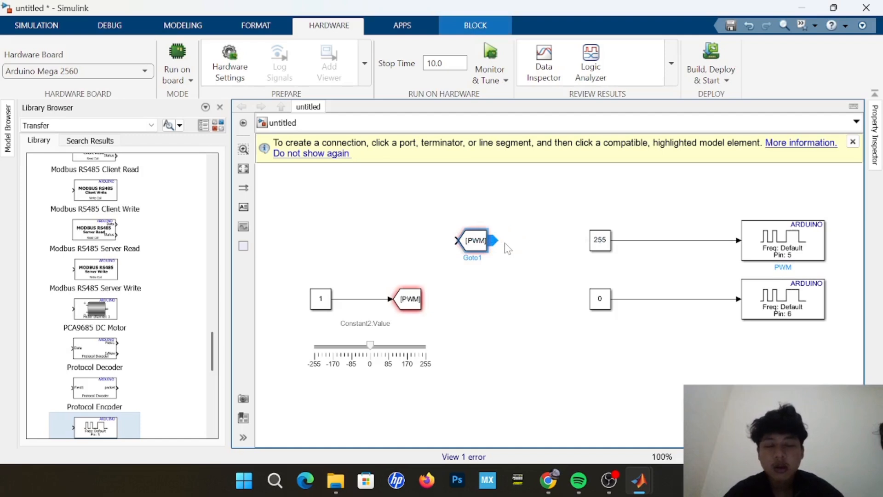
click(493, 240)
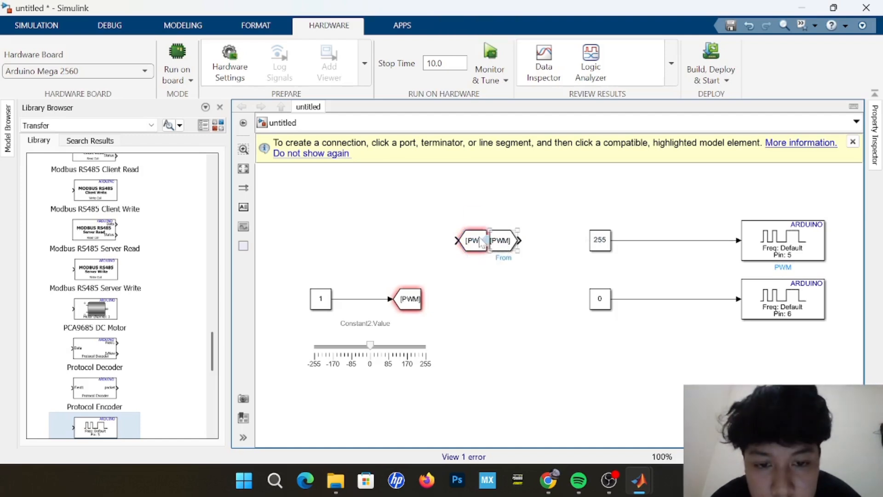
click(476, 240)
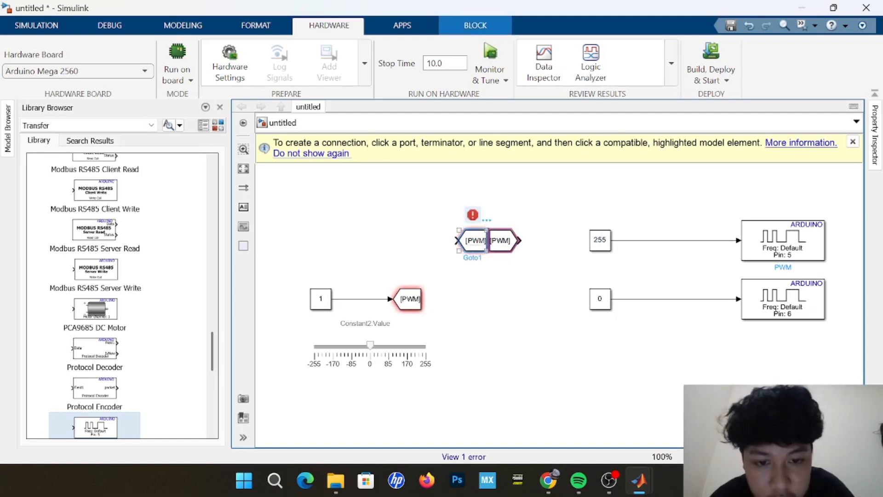
Delete the duplicate Goto block overlapping the From block and move the PWM From block up and to the left.
key(Delete)
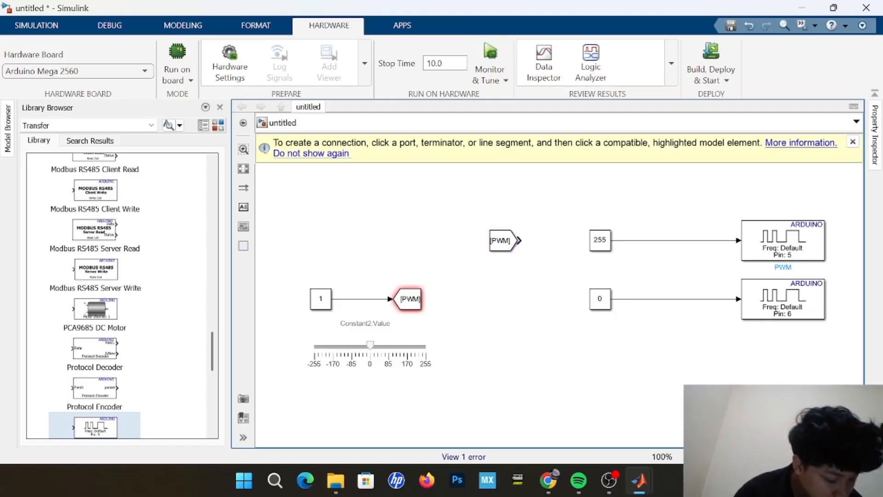
drag(510, 248, 468, 217)
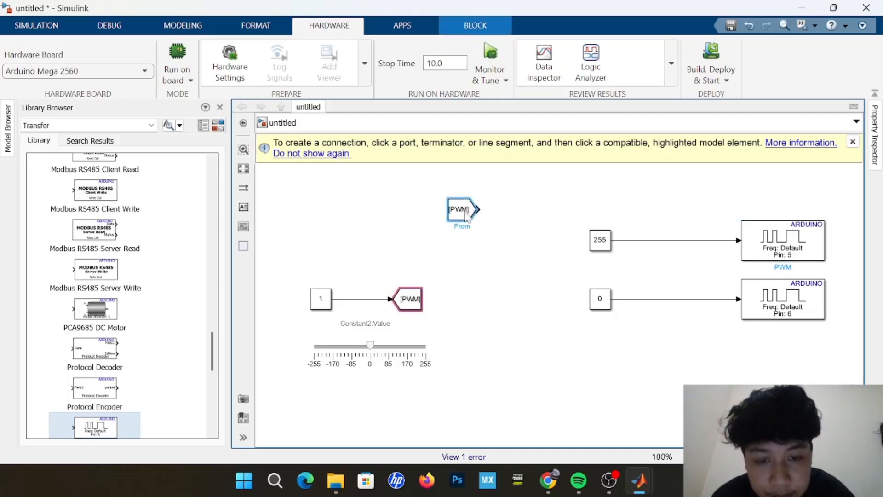
click(512, 311)
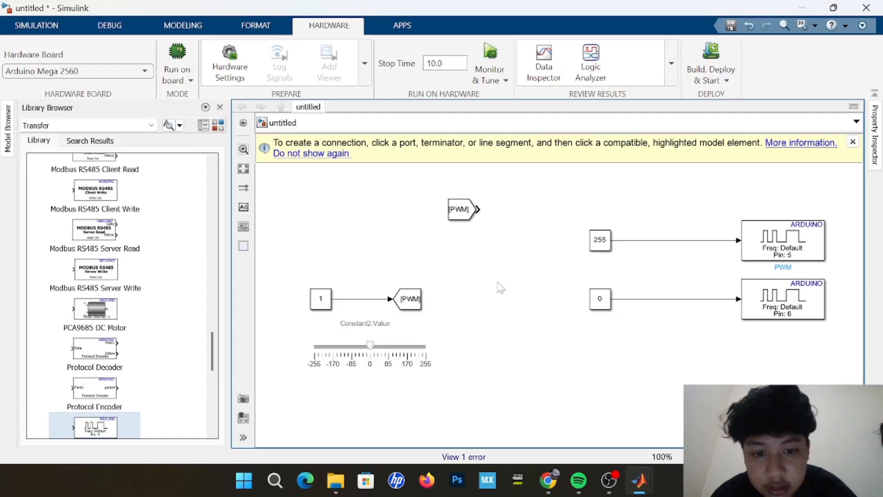
Add a Simulink Switch block and place it just before the pin 5 PWM block, above its signal line.
double_click(498, 282)
text(SWIT)
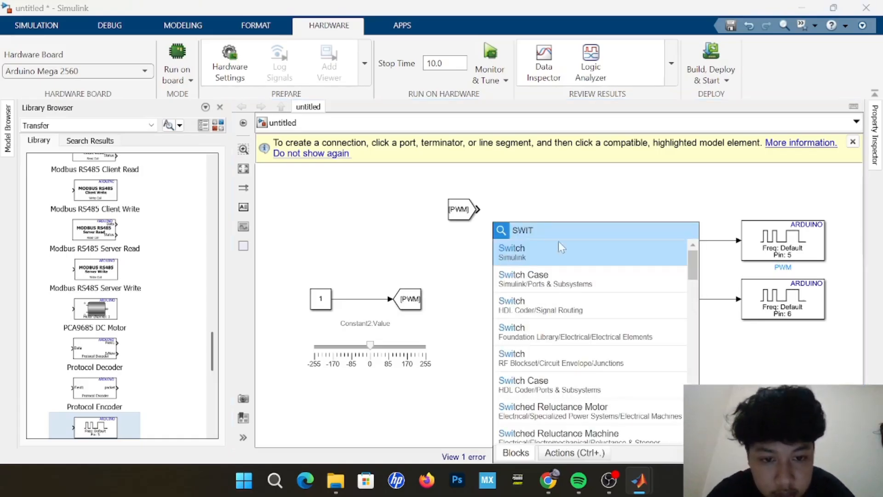
click(559, 250)
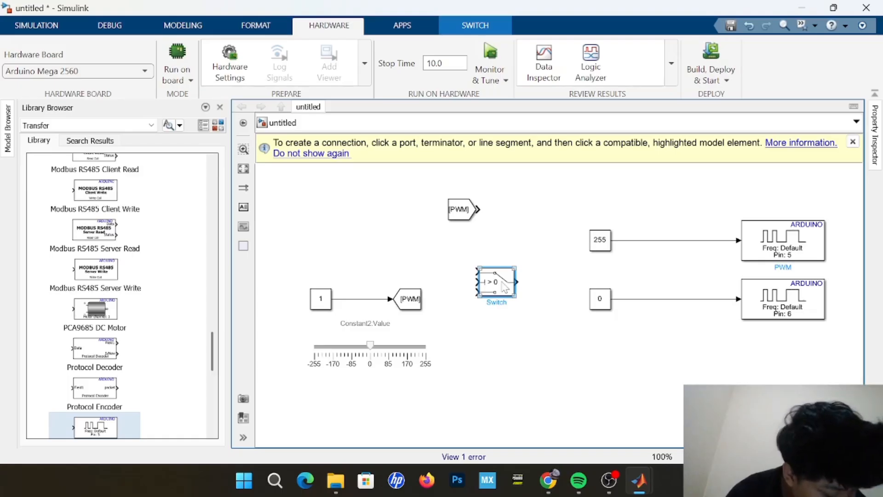
drag(493, 290, 658, 225)
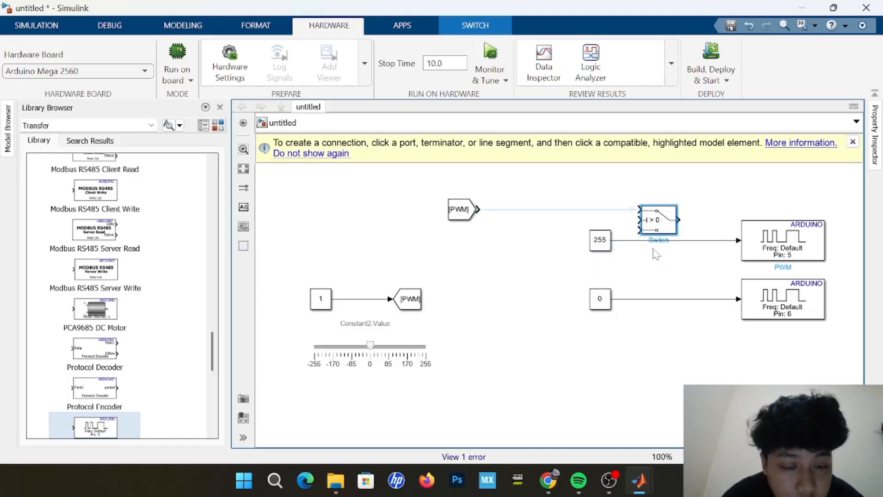
Delete the 255 and 0 constants along with the signal lines feeding the pin 5 and pin 6 PWM blocks.
click(608, 244)
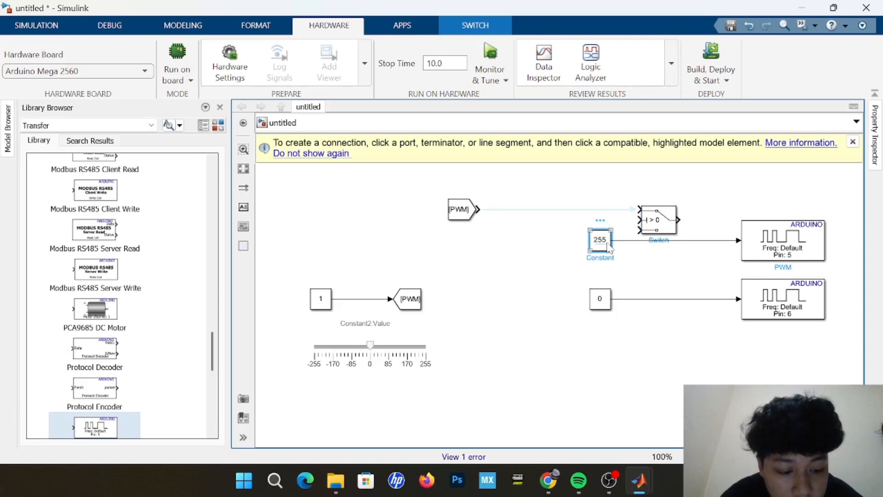
key(Delete)
click(599, 301)
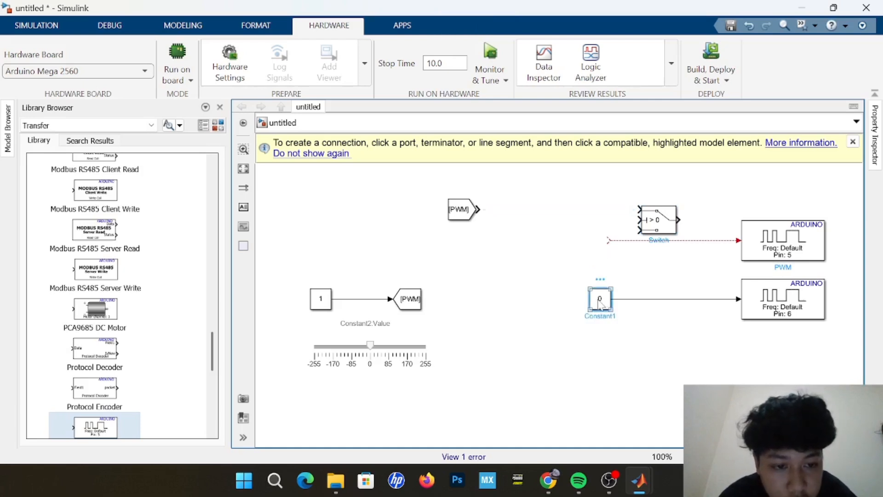
key(Delete)
click(614, 299)
key(Delete)
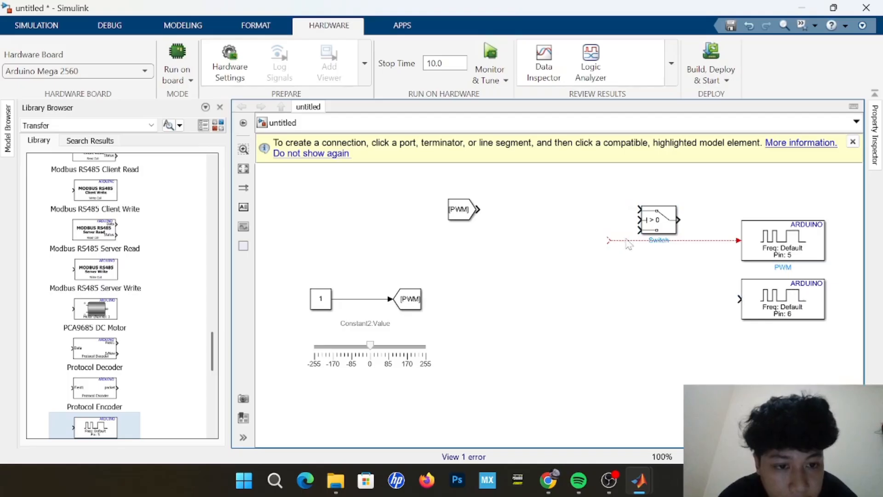
click(750, 246)
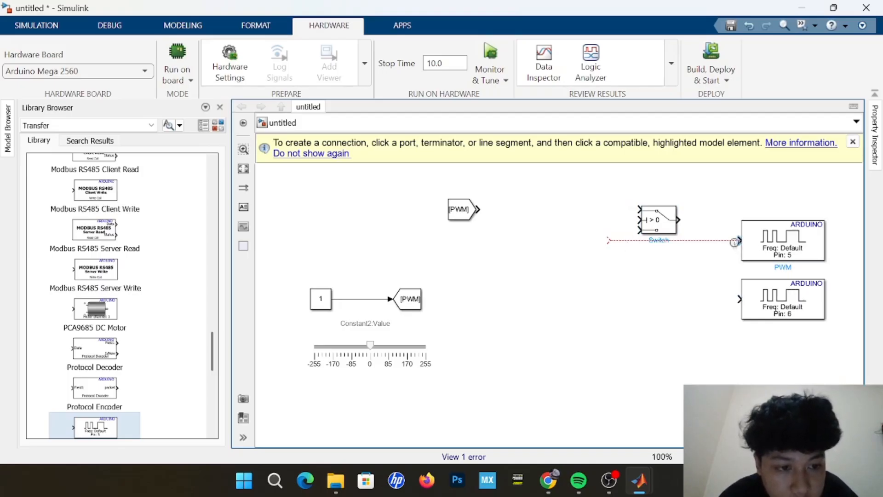
click(729, 241)
key(Delete)
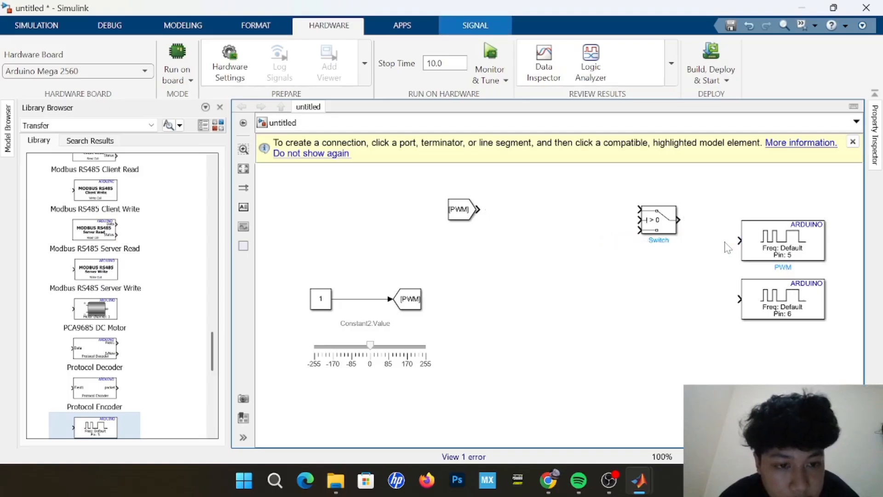
Duplicate the Switch block and enlarge both to a similar size, stacked in front of the pin 5 and pin 6 PWM blocks.
click(643, 232)
drag(645, 233, 675, 261)
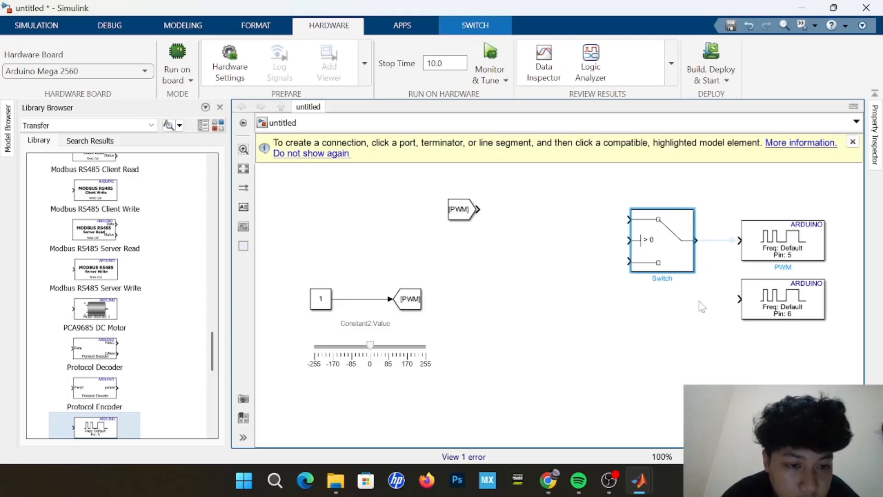
click(662, 243)
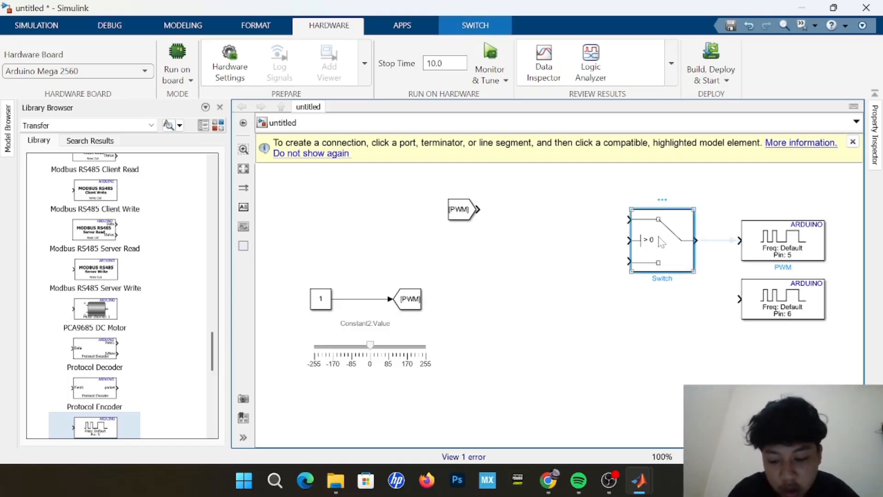
drag(661, 242, 661, 325)
drag(693, 353, 674, 341)
click(689, 277)
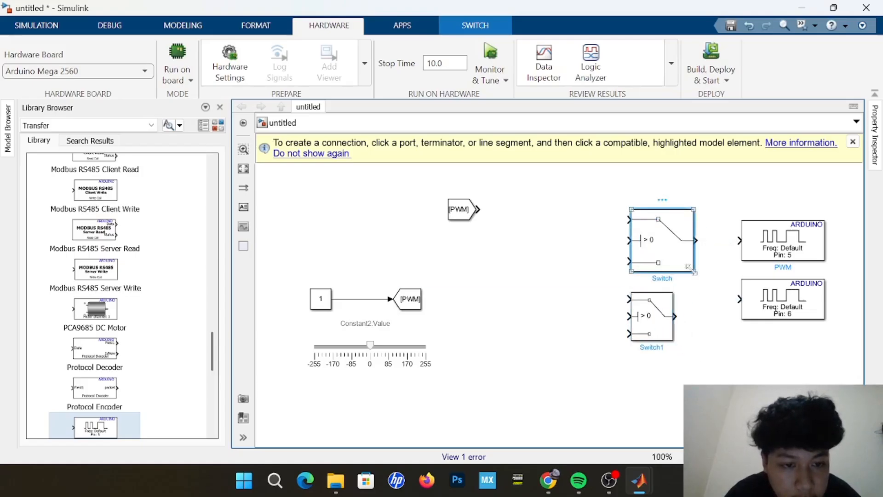
drag(688, 267, 672, 256)
drag(664, 332, 663, 315)
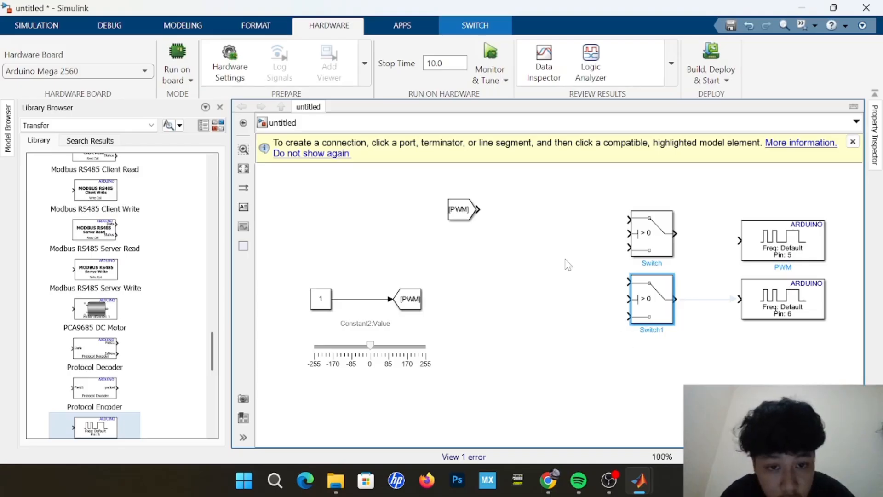
Add a Simulink Gain block to the model.
click(535, 202)
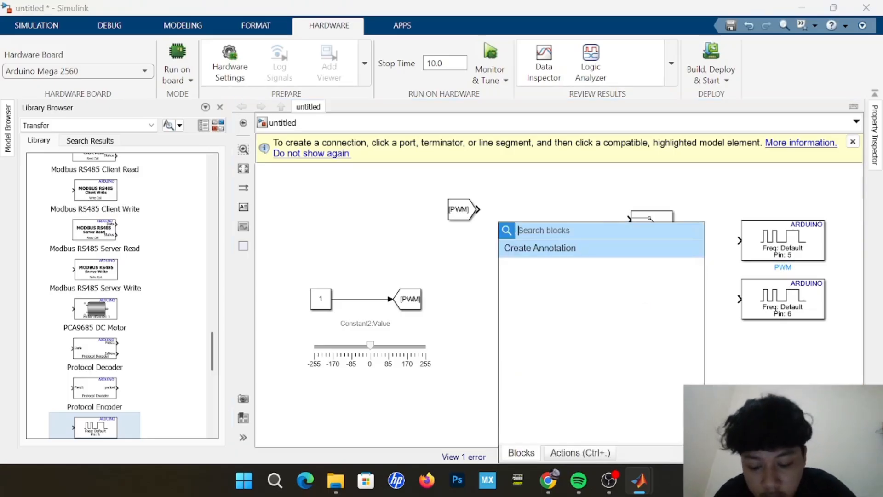
text(GAIJ)
key(BackSpace)
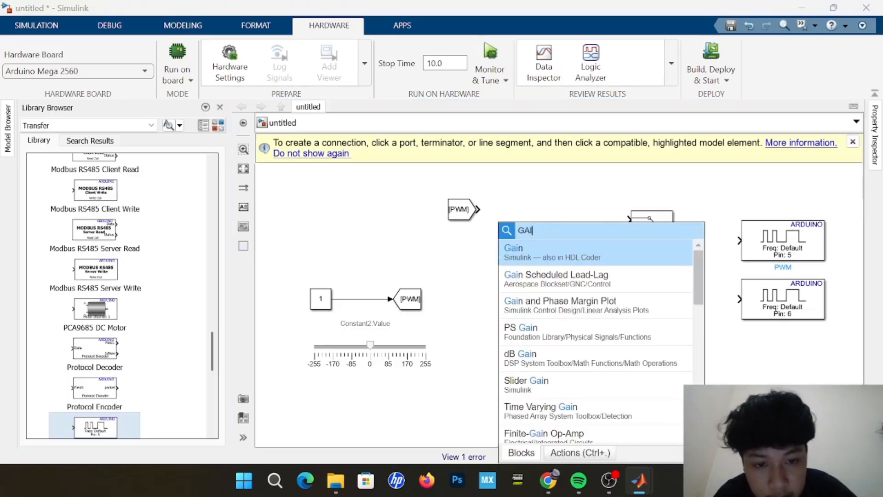
click(581, 263)
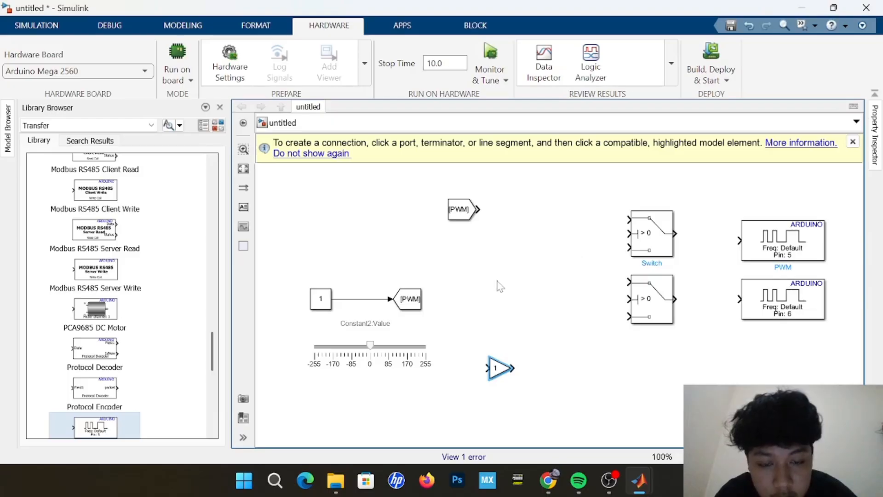
Add a Constant block and a Data Type Conversion block between the slider group and the Switch blocks.
text(C)
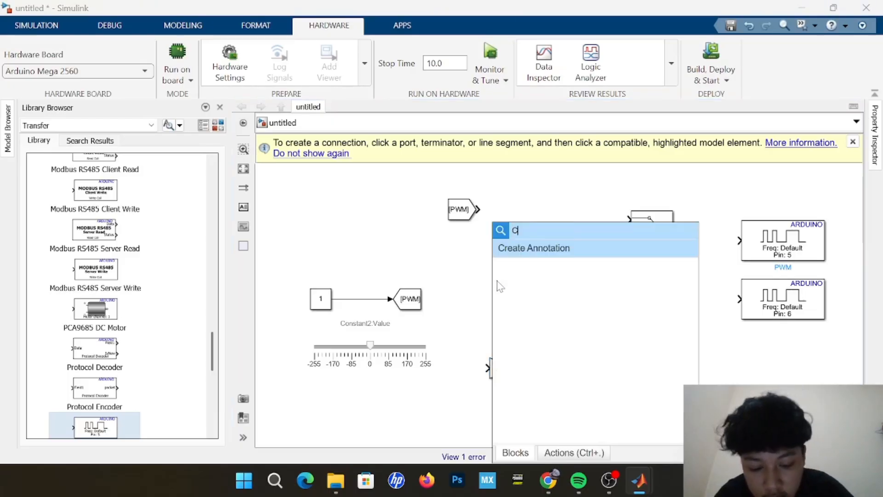
text(ONS)
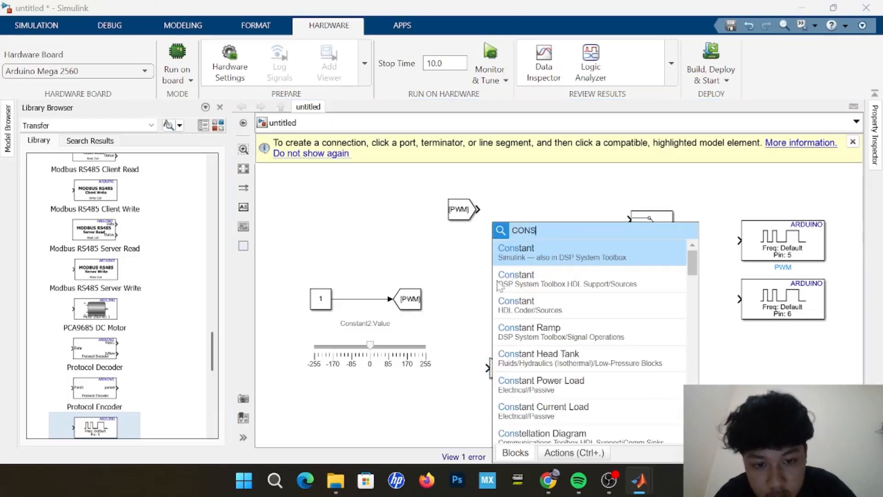
click(558, 262)
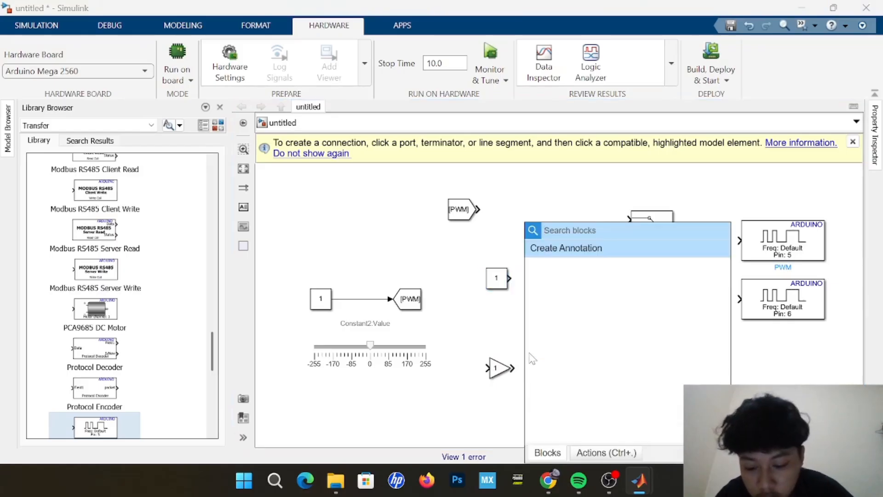
text(DA)
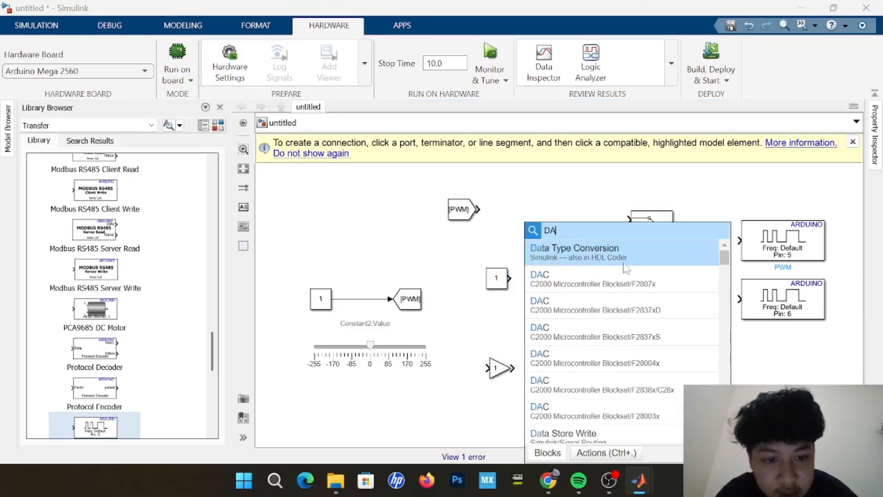
click(626, 268)
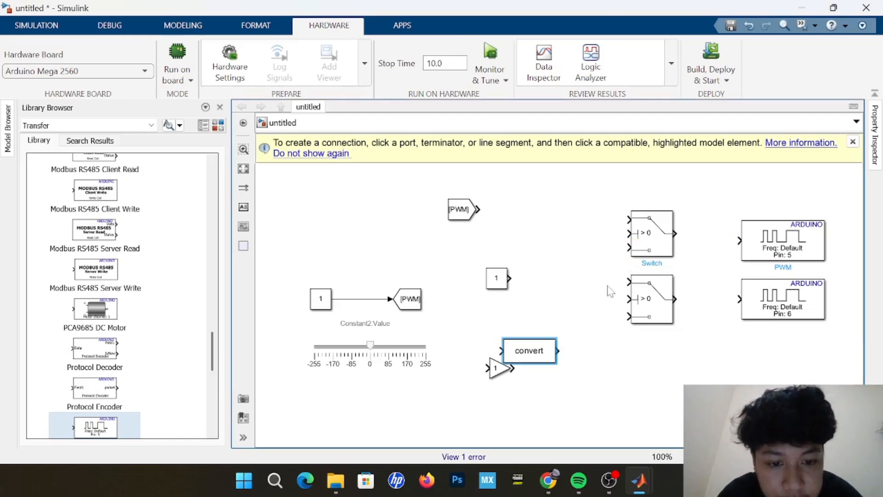
click(584, 348)
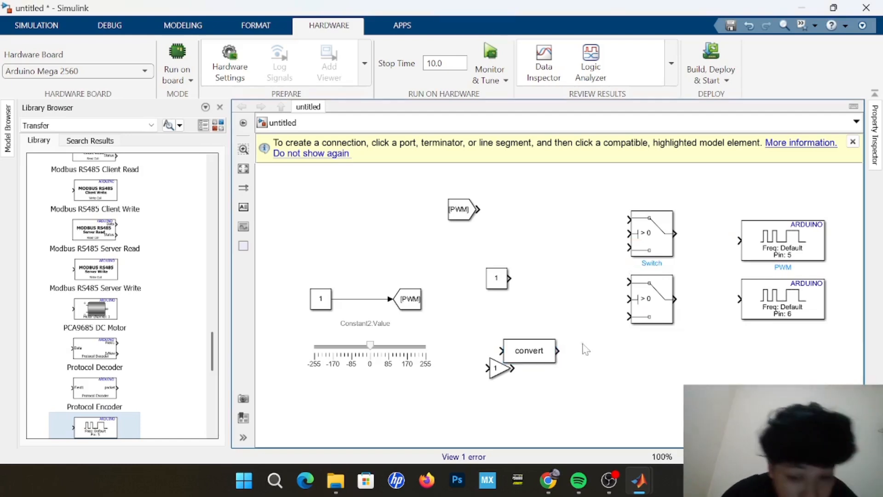
Move the Gain block level with the third input of the lower Switch.
click(503, 373)
drag(505, 374, 564, 324)
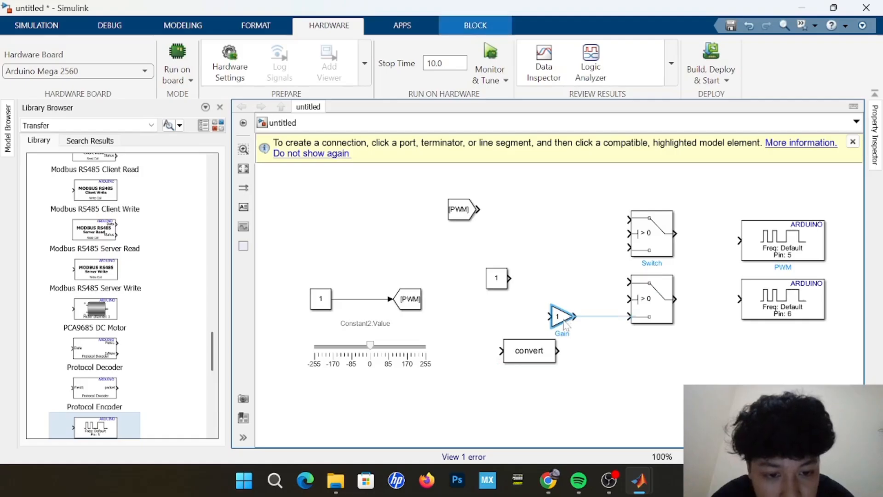
click(612, 366)
Place the new Constant level with the upper Switch's third input and the Data Type Conversion block directly after the PWM From block.
click(499, 278)
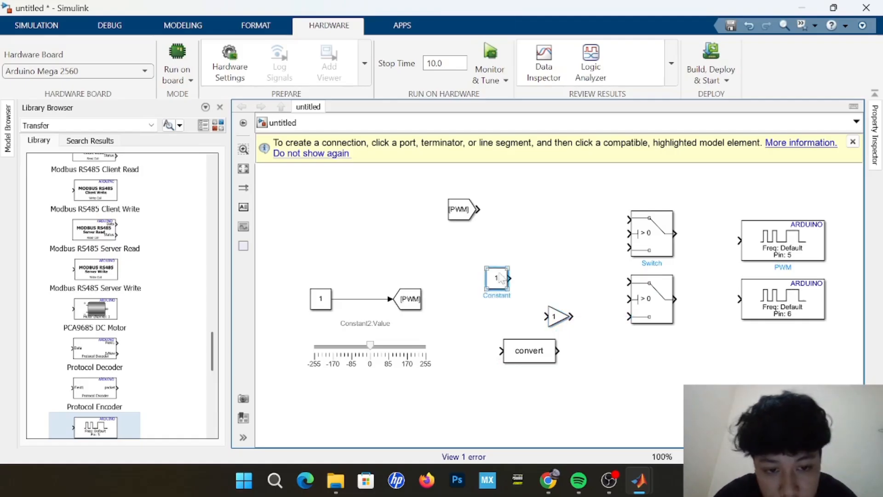
drag(500, 278, 500, 248)
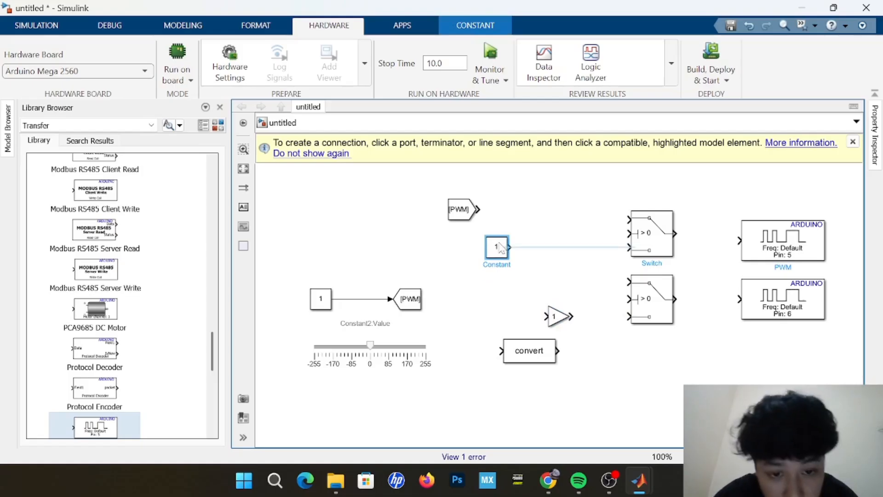
click(501, 318)
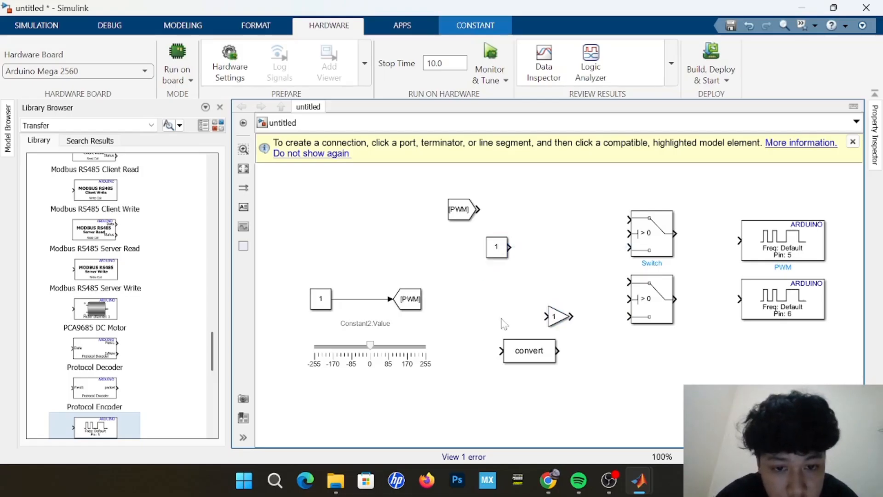
drag(522, 361, 517, 216)
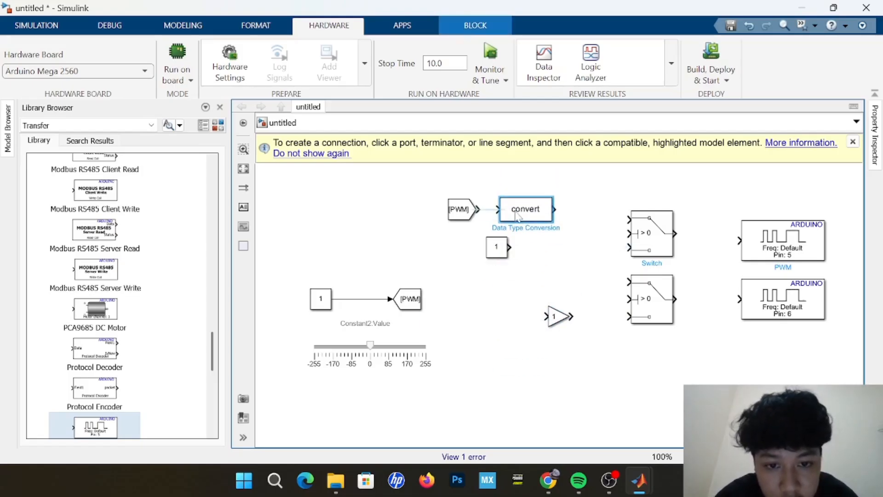
click(544, 242)
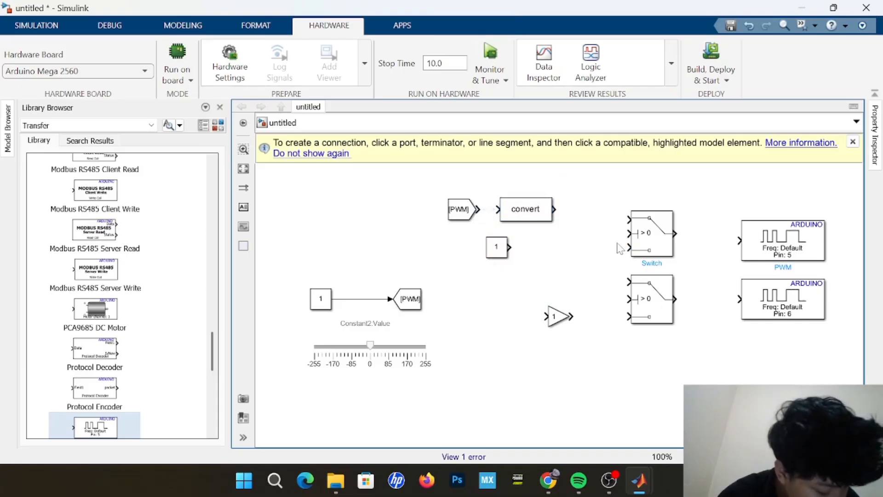
Wire the upper and lower Switch outputs into the pin 5 and pin 6 PWM blocks, and the Gain output into the lower Switch's third input.
mouse_move(661, 240)
mouse_down()
mouse_move(657, 225)
mouse_move(664, 239)
mouse_up()
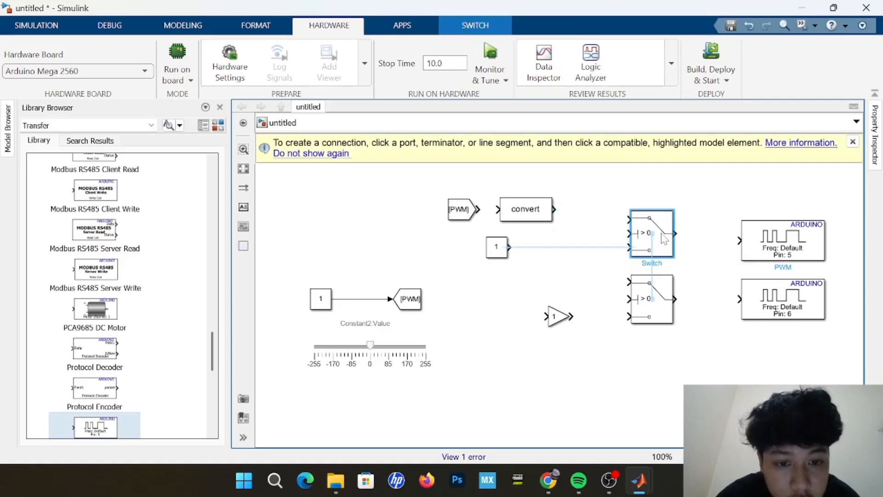
click(505, 255)
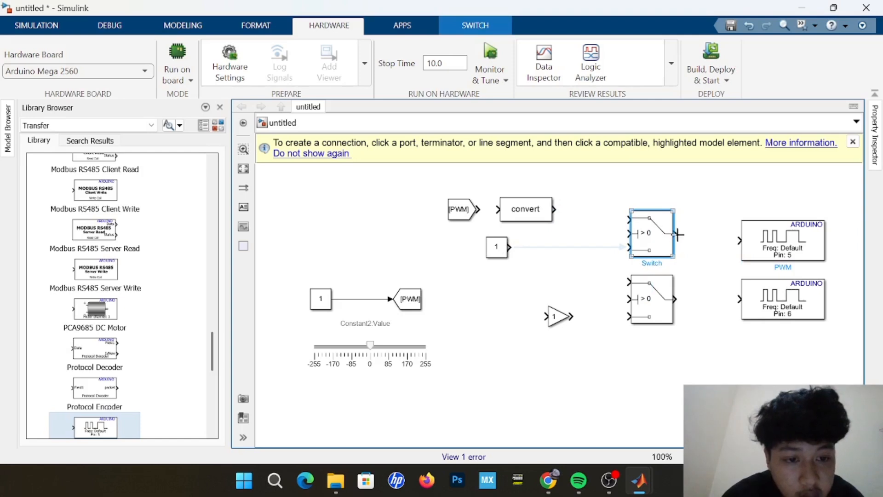
drag(678, 233, 739, 241)
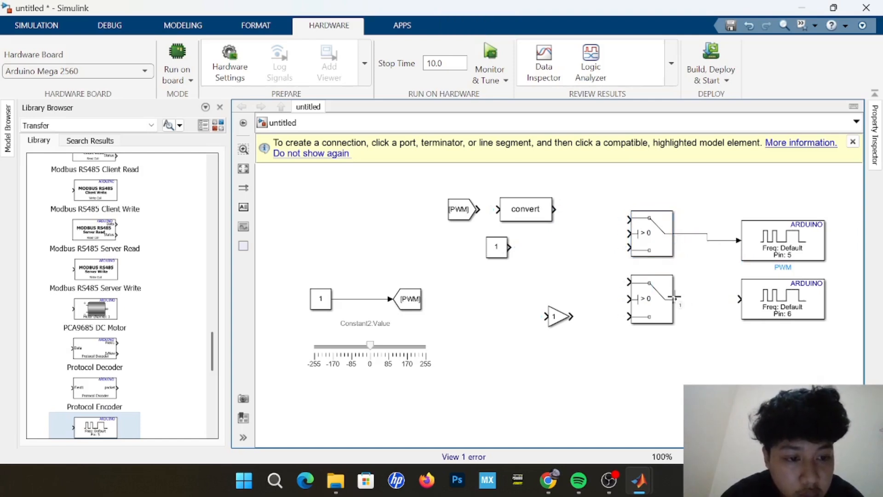
drag(675, 298, 738, 299)
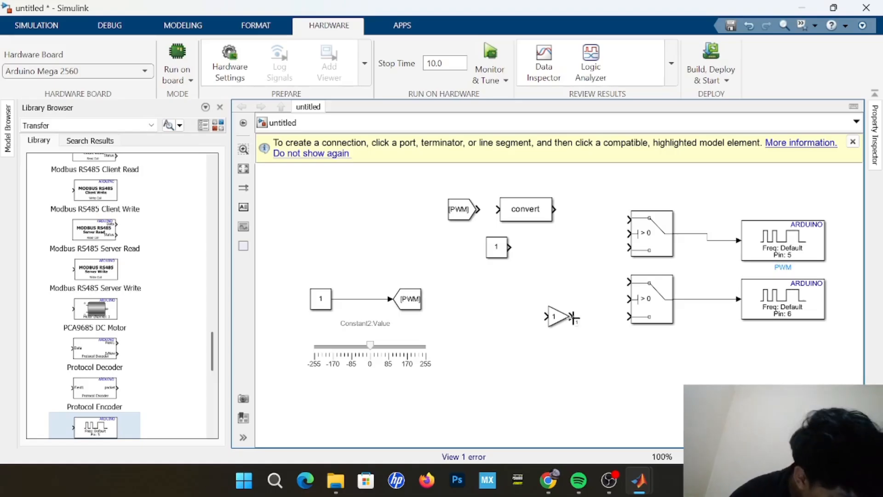
drag(573, 318, 628, 316)
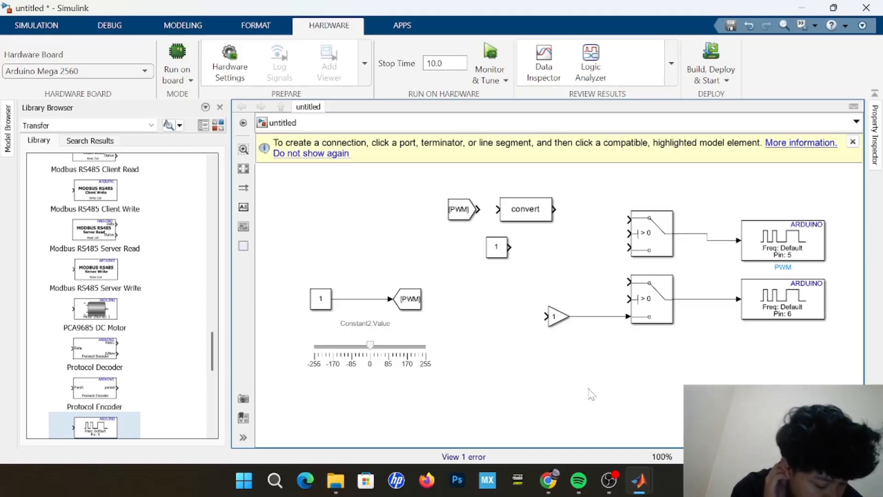
Wire the PWM From block into the Data Type Conversion block, and its output into the upper Switch's first input.
drag(555, 209, 611, 223)
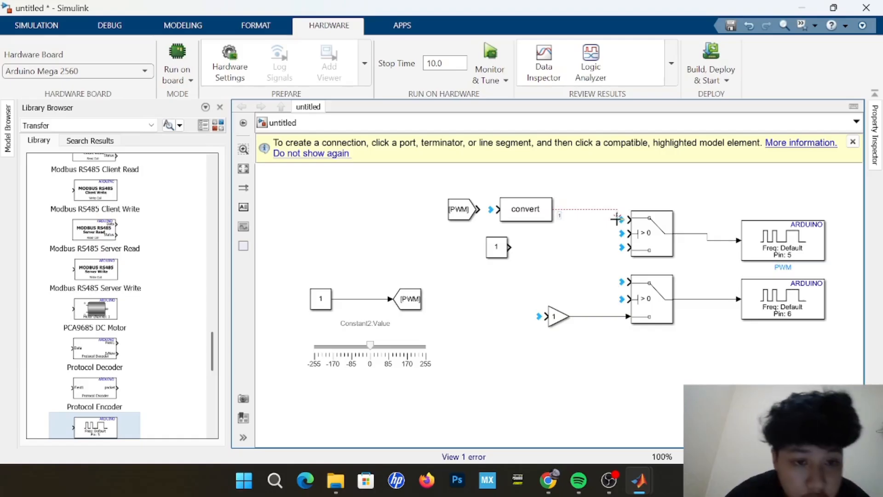
click(628, 219)
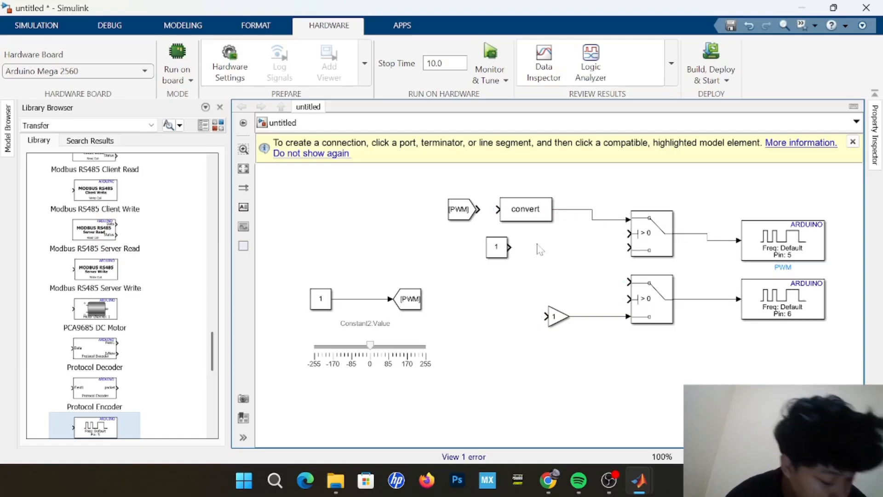
click(478, 209)
click(498, 209)
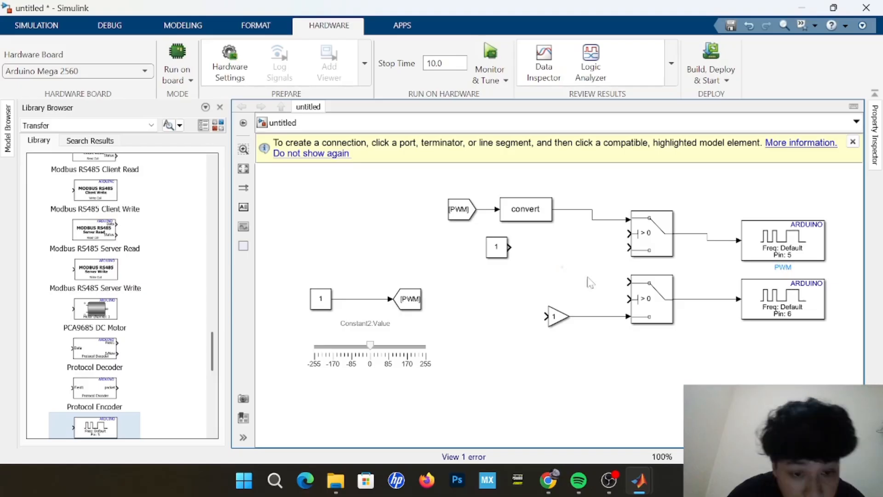
Branch the Data Type Conversion output line to the second (control) input of both Switch blocks.
click(628, 298)
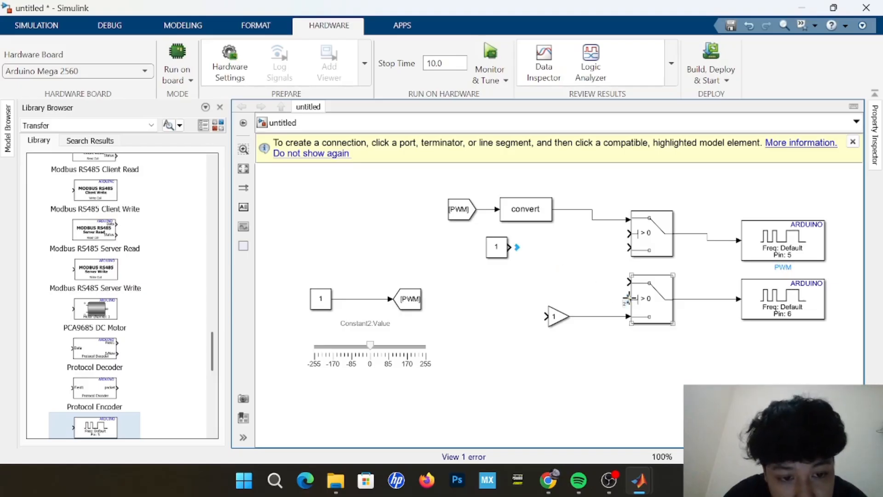
drag(628, 298, 607, 221)
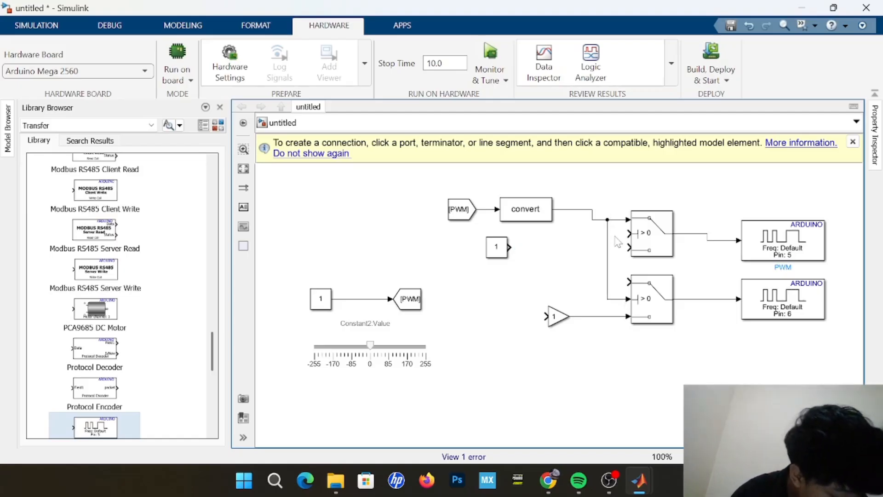
drag(628, 233, 607, 233)
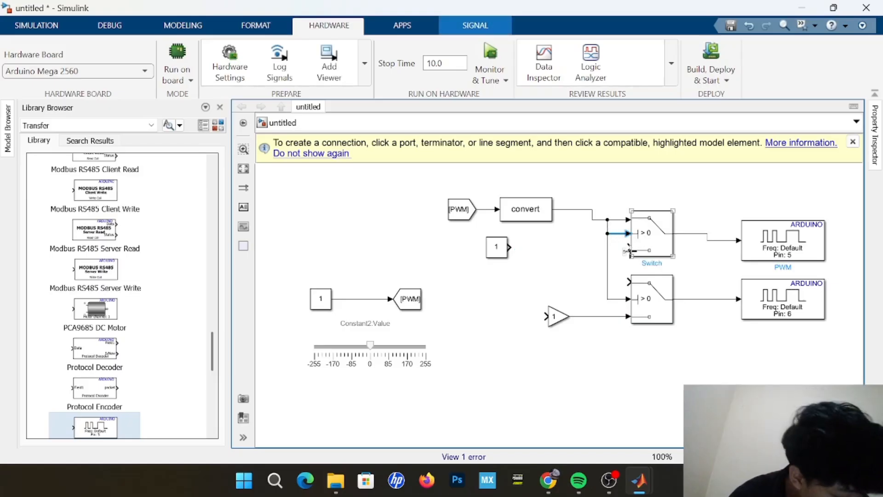
Wire the Constant below the conversion block into the upper Switch's third input and the lower Switch's first input.
drag(628, 251, 517, 248)
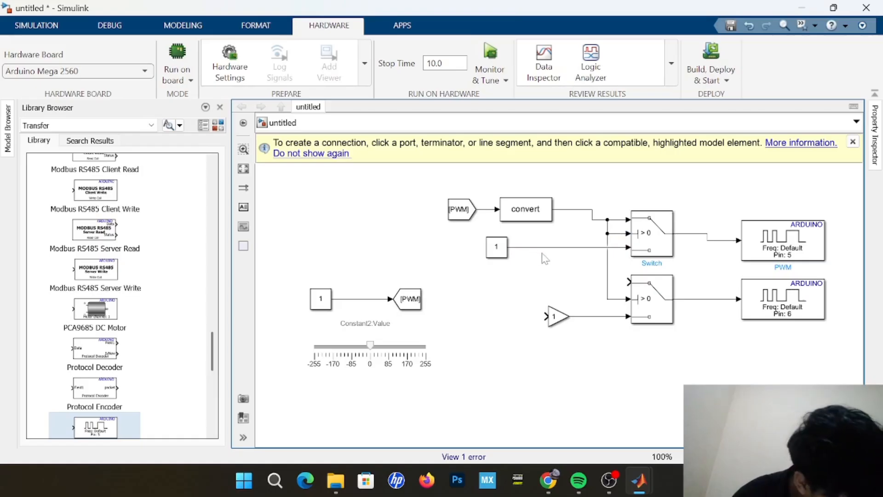
click(652, 285)
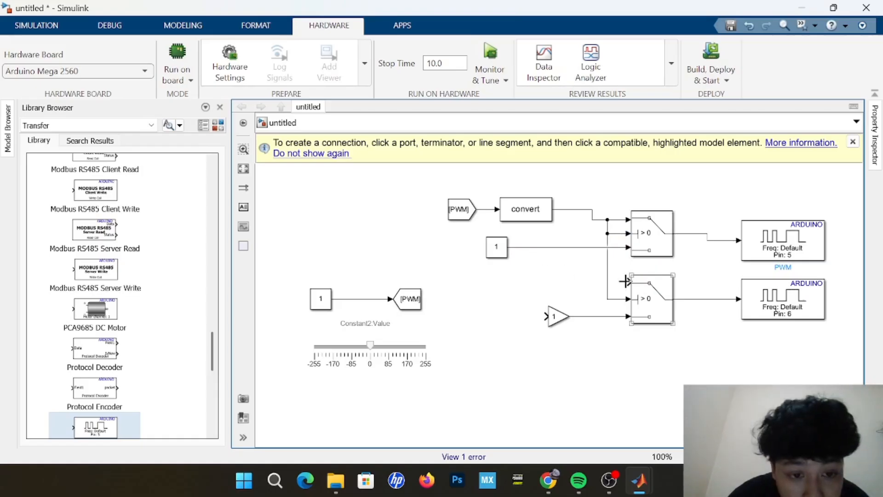
drag(626, 284, 575, 247)
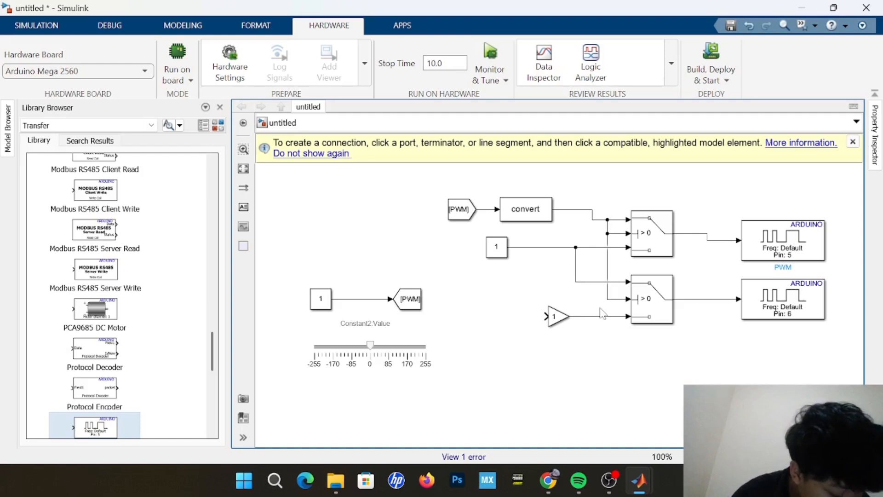
Connect the Gain block's input to a branch of the Data Type Conversion output line.
click(557, 316)
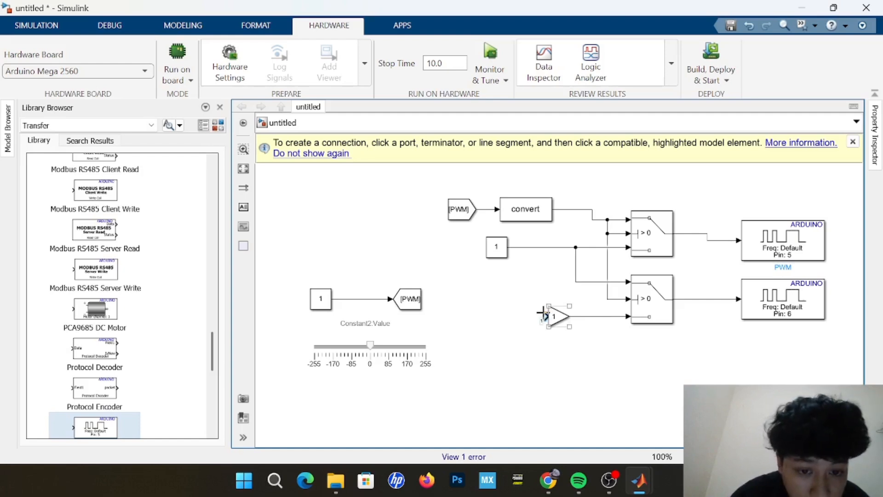
drag(543, 313, 523, 287)
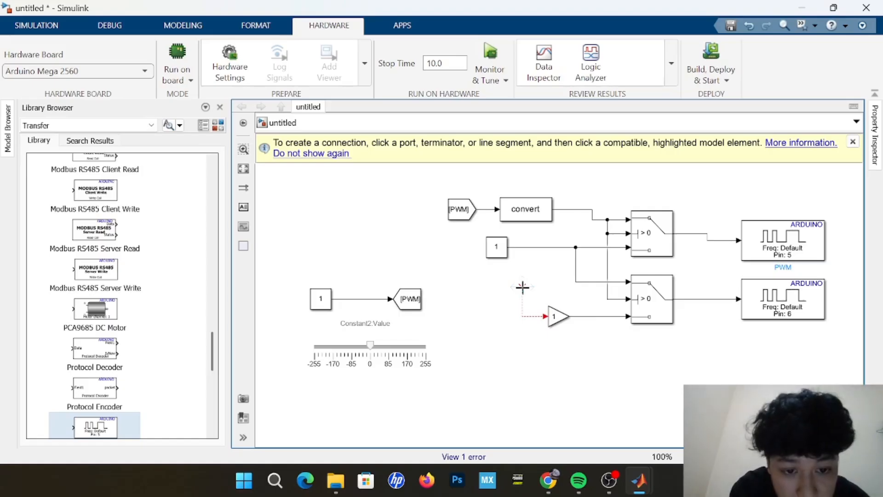
drag(522, 288, 522, 286)
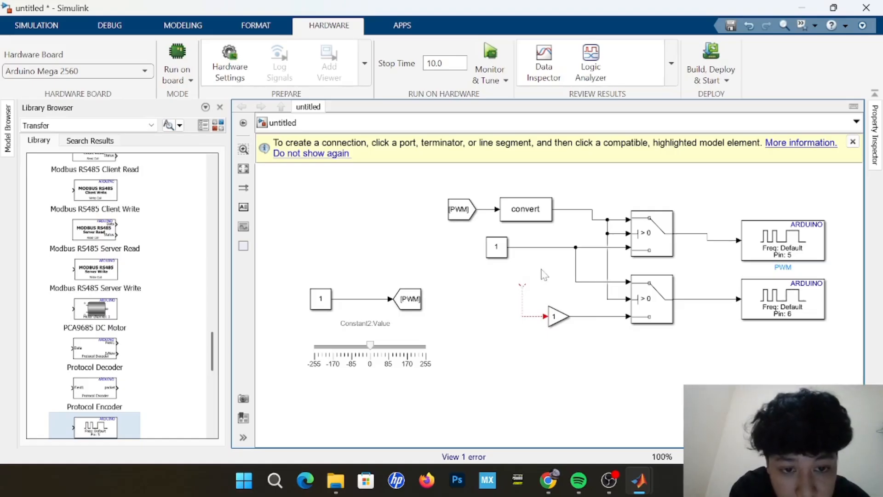
click(570, 212)
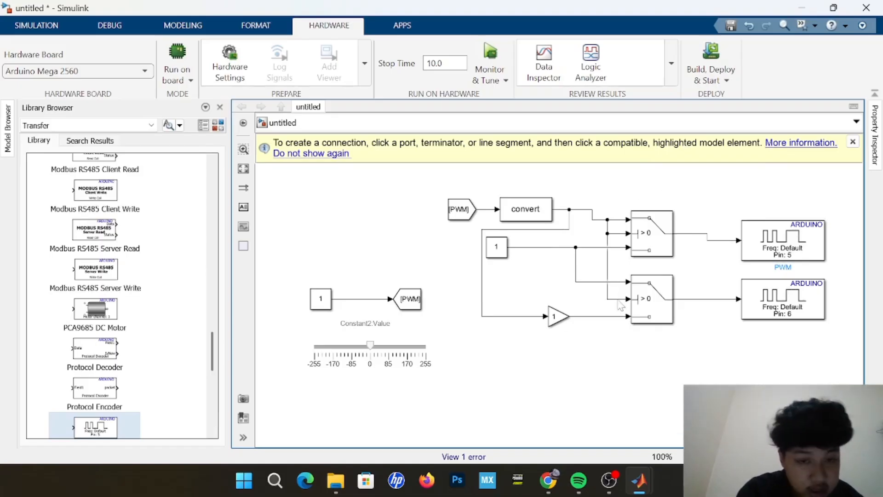
Set the upper Switch's criteria for passing the first input to u2 >= Threshold.
double_click(664, 248)
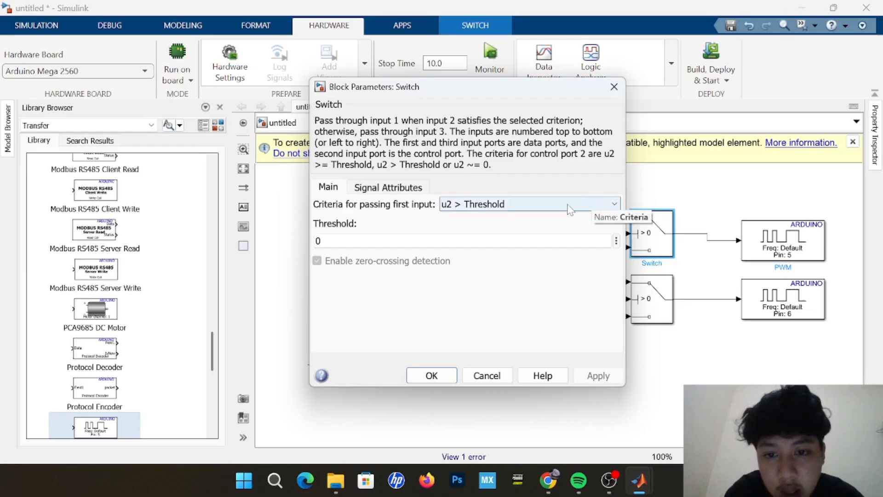
click(569, 205)
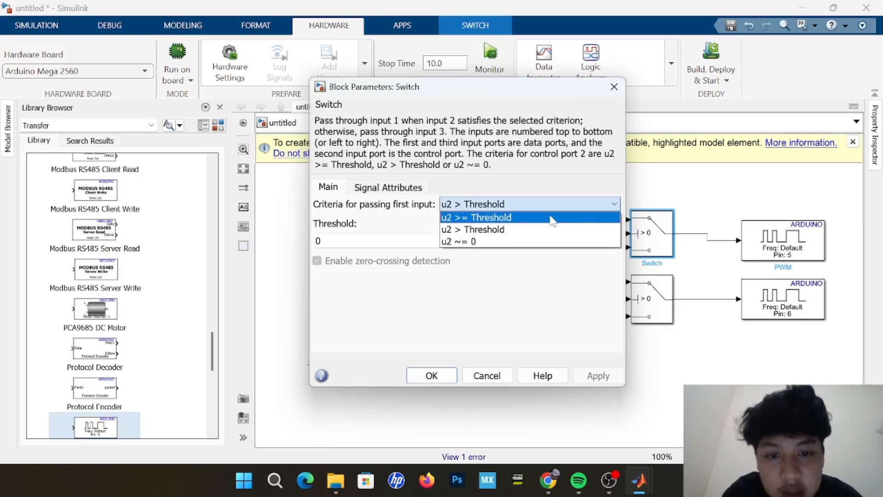
click(552, 220)
click(444, 378)
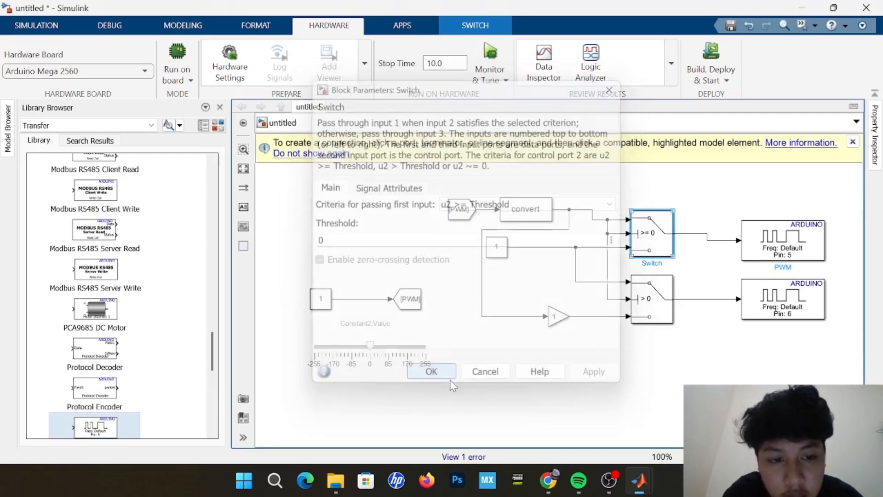
Set the lower Switch's criteria for passing the first input to u2 >= Threshold.
double_click(652, 313)
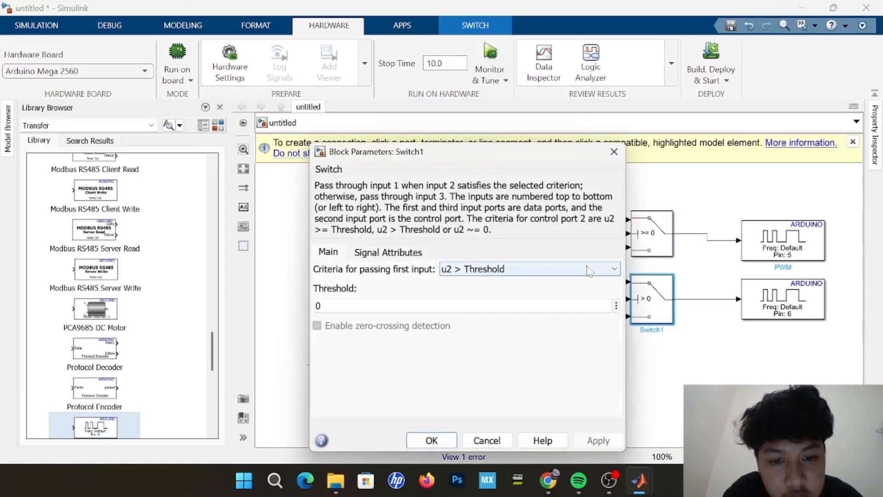
click(589, 270)
click(568, 283)
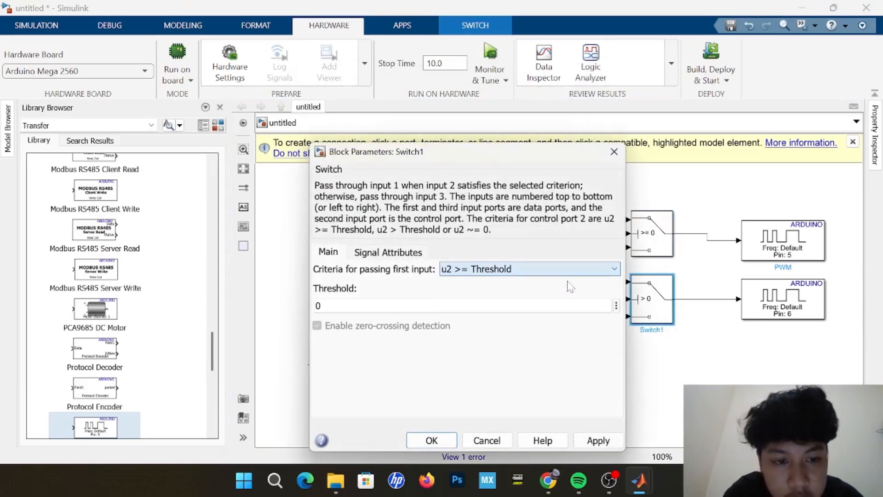
click(421, 445)
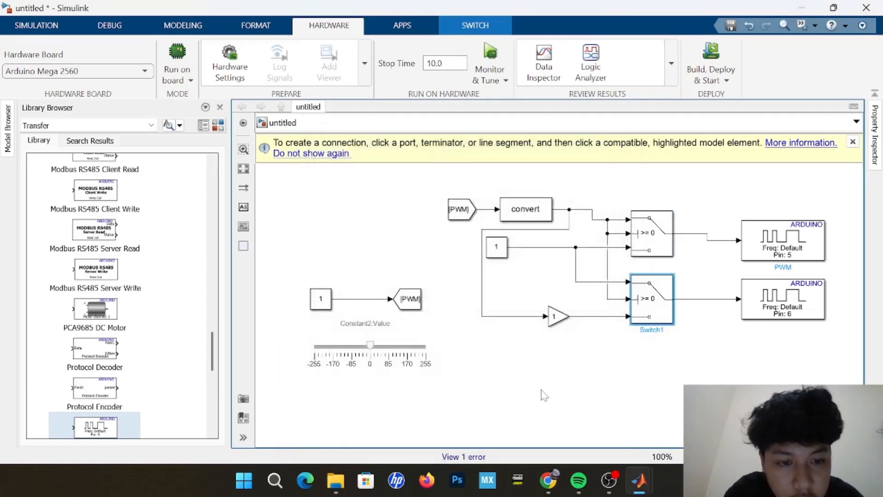
Set the output data type of the Data Type Conversion block to int16.
click(529, 214)
double_click(529, 215)
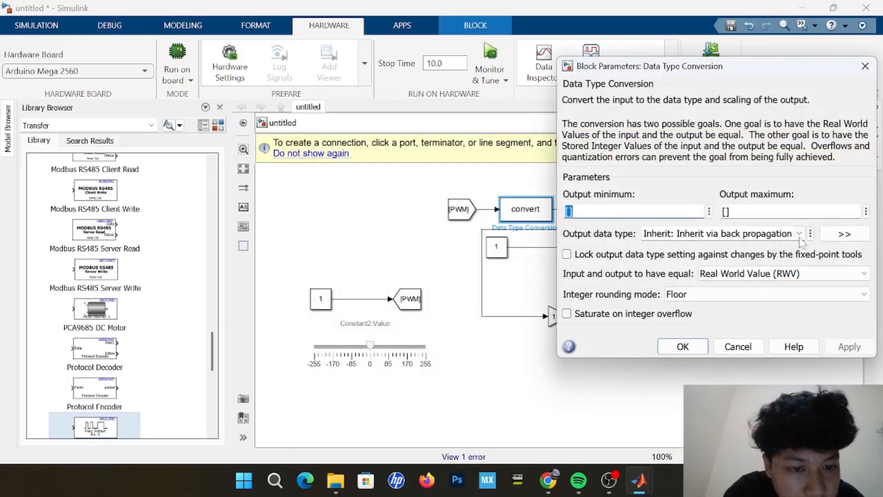
click(799, 233)
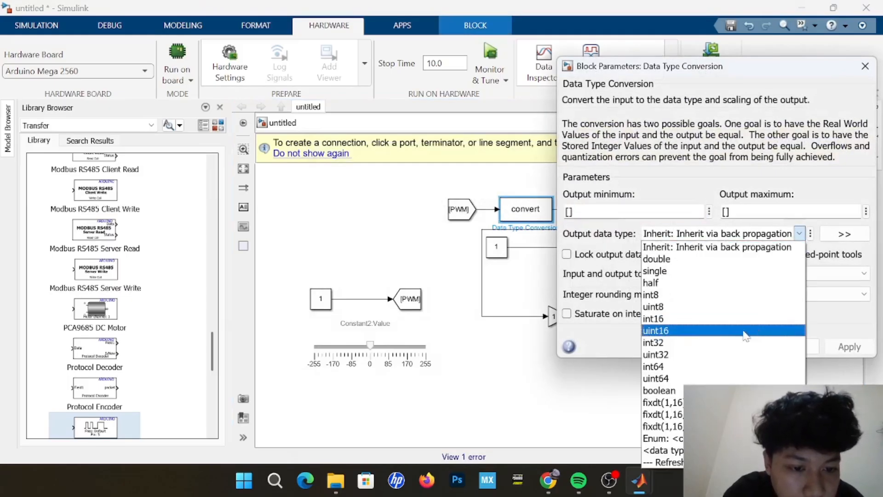
click(718, 319)
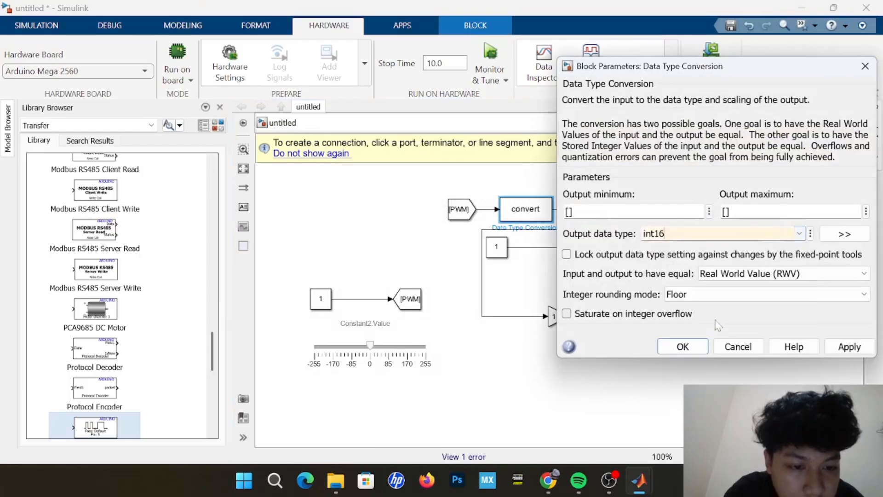
click(698, 347)
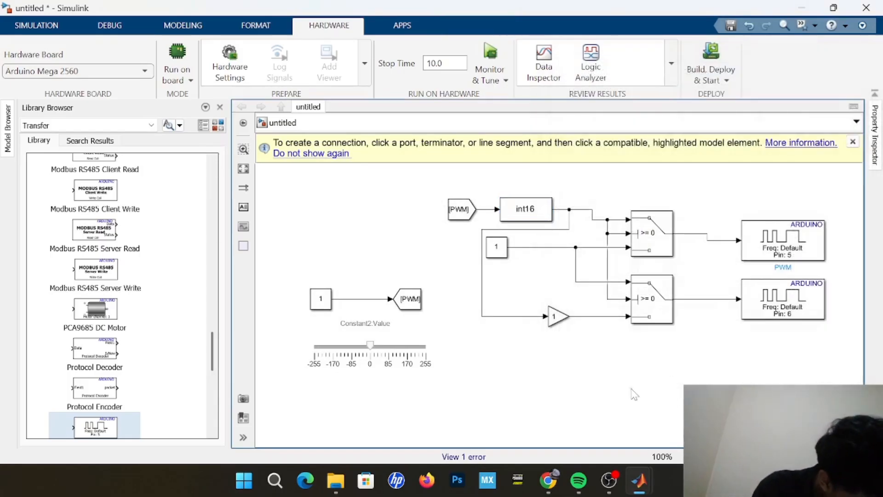
Set the Gain block's gain to -1.
double_click(556, 316)
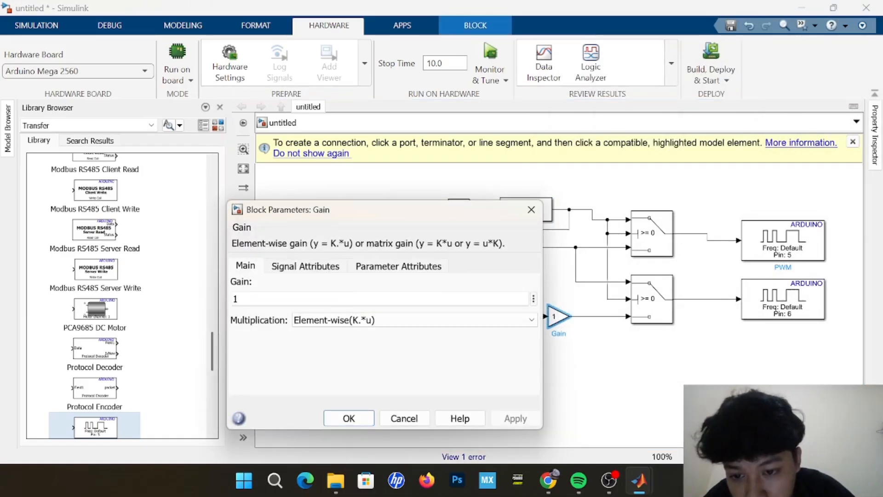
double_click(235, 298)
click(233, 299)
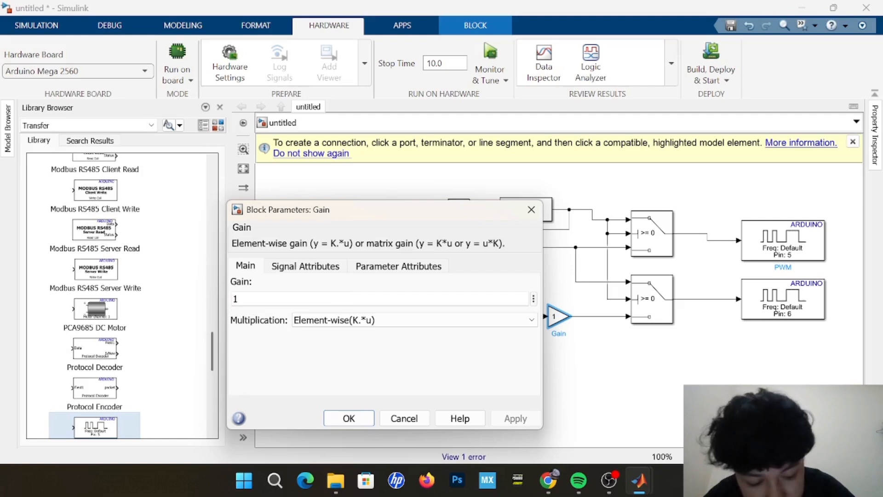
text(-)
click(358, 417)
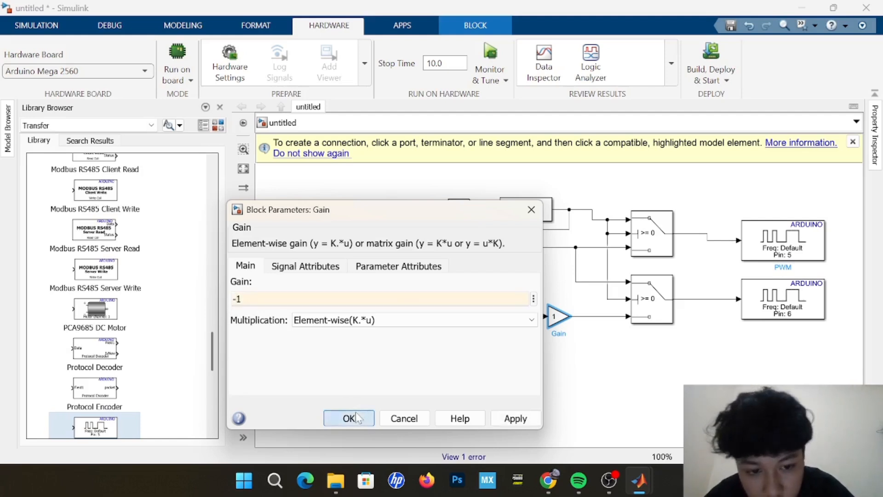
click(502, 390)
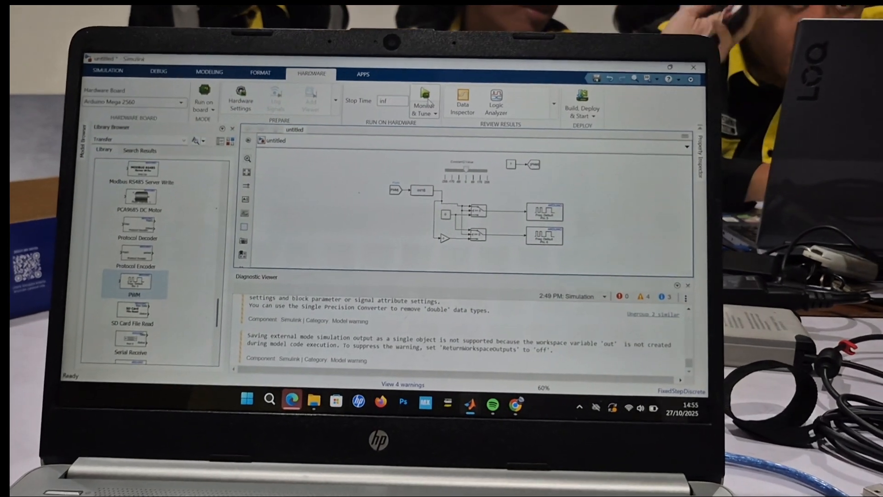
Run the finished two-pin PWM model on the Arduino Mega 2560 with Monitor & Tune.
click(419, 106)
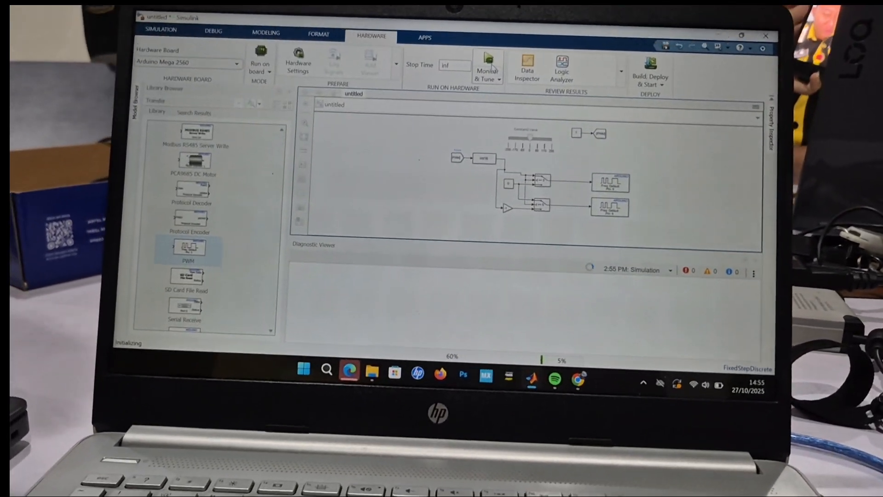
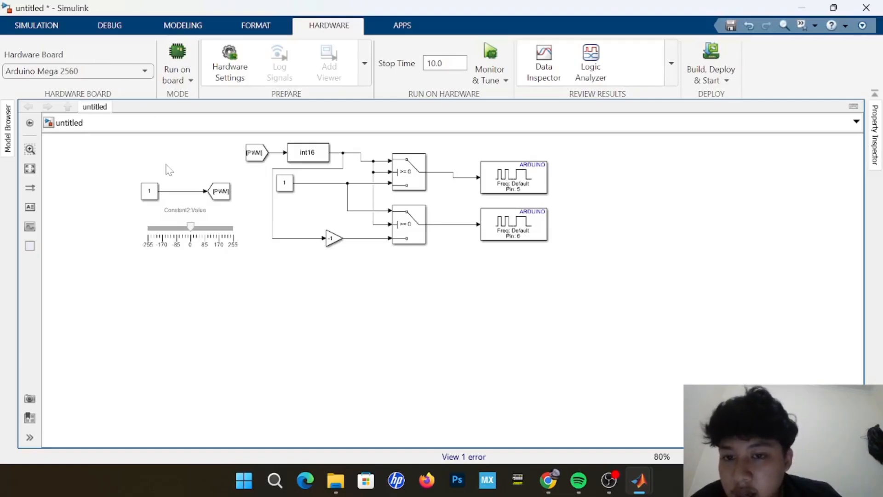
Add an Encoder block from the Arduino Hardware sensors library and place it below the PWM slider.
double_click(206, 330)
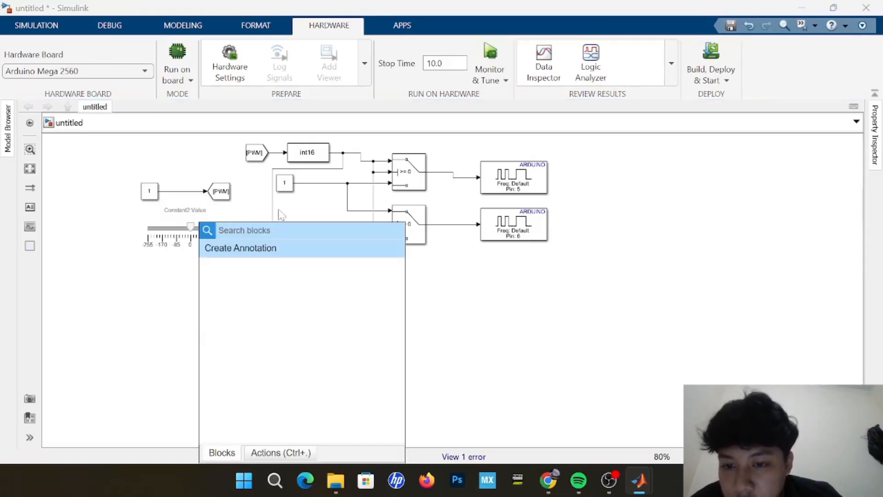
text(e)
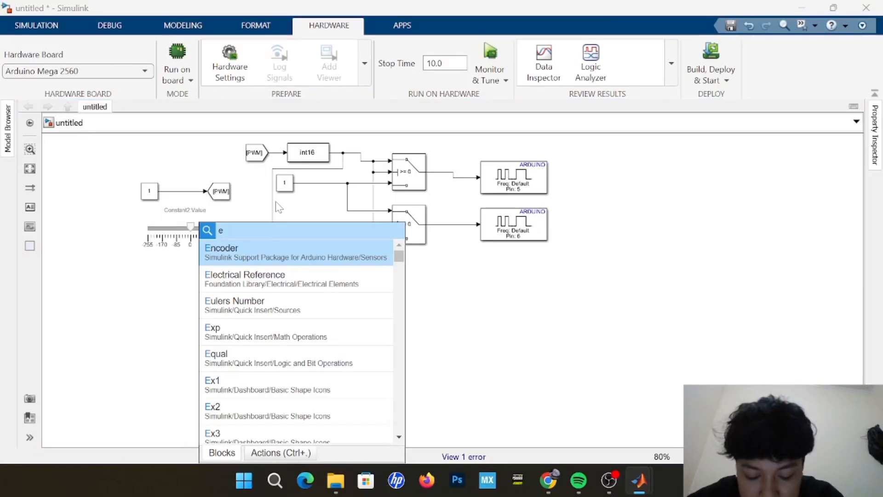
text(ncoder)
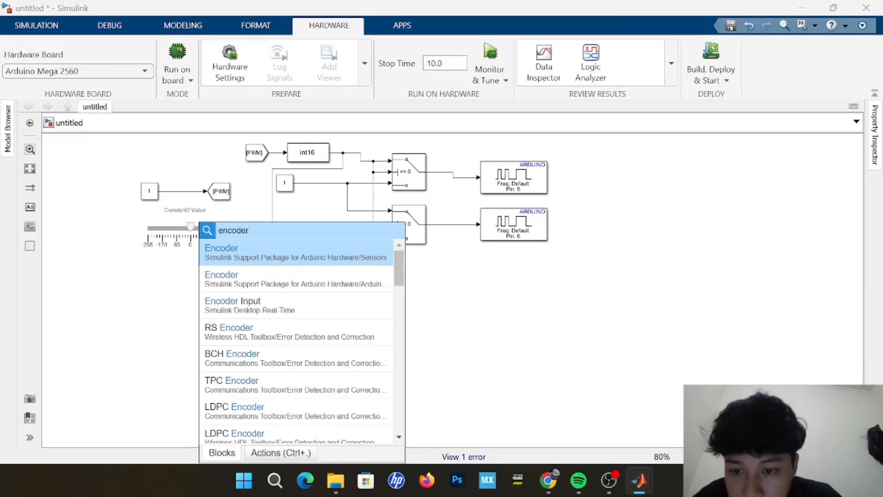
click(304, 258)
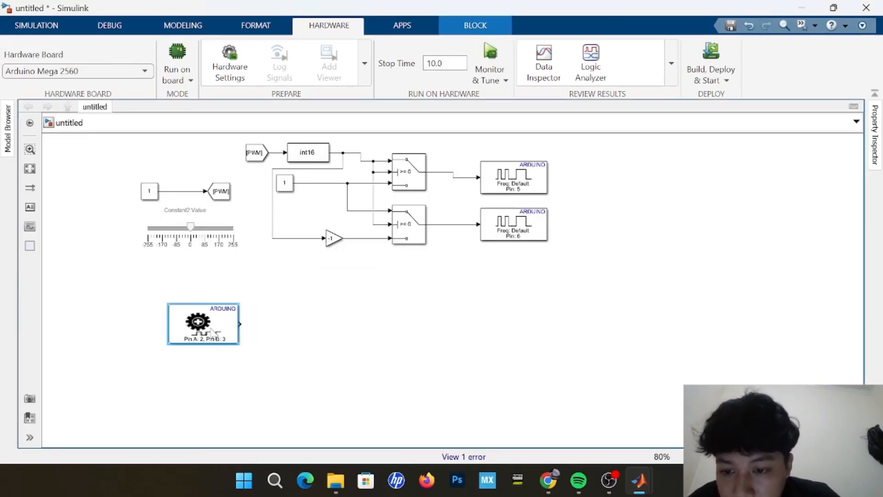
drag(212, 332, 175, 317)
click(291, 357)
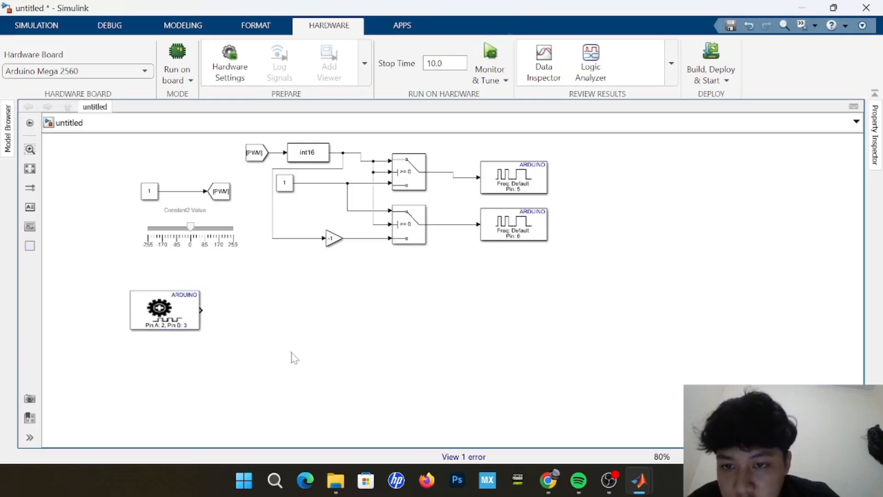
Add a Goto block and align it with the Encoder block's output, leaving a wide gap between them.
double_click(332, 329)
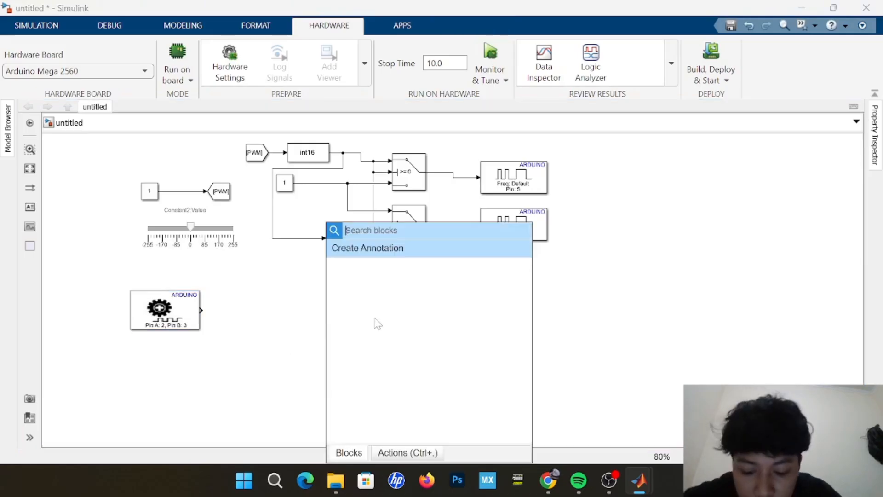
text(goto)
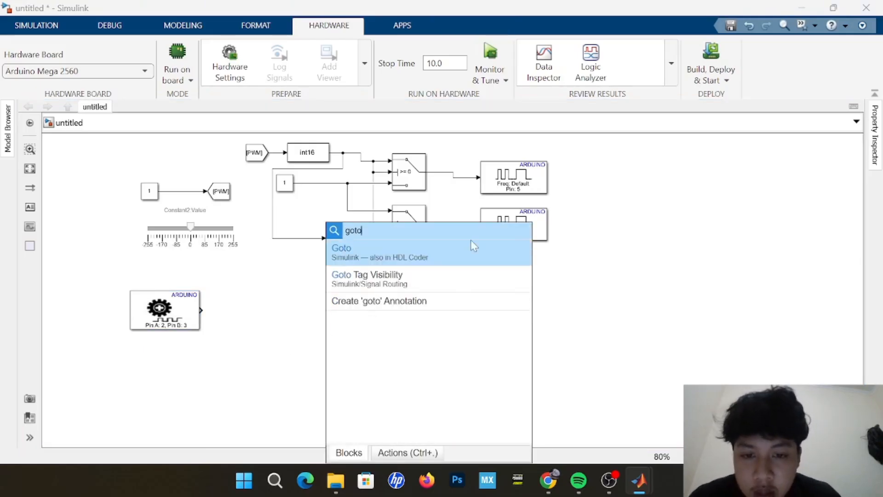
click(473, 253)
drag(337, 327, 392, 314)
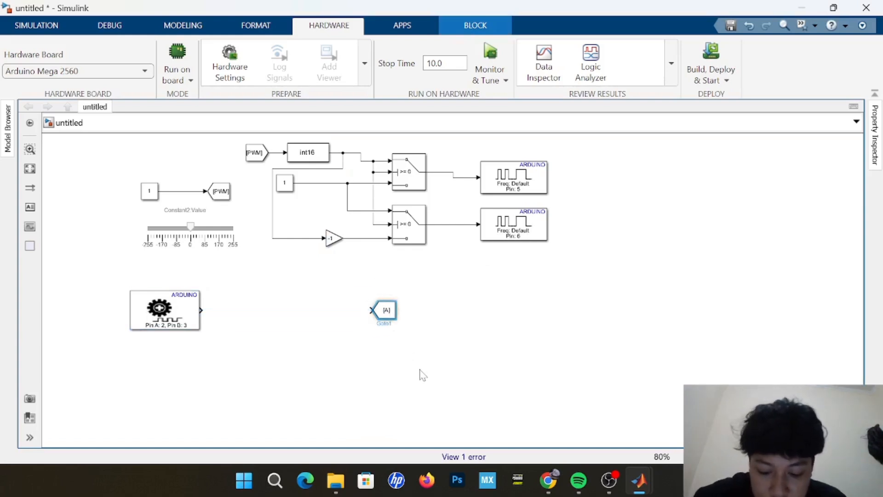
Duplicate the new Goto block twice and stack the copies in a column beneath the original.
key(ctrl+c)
key(ctrl+v)
key(ctrl+v)
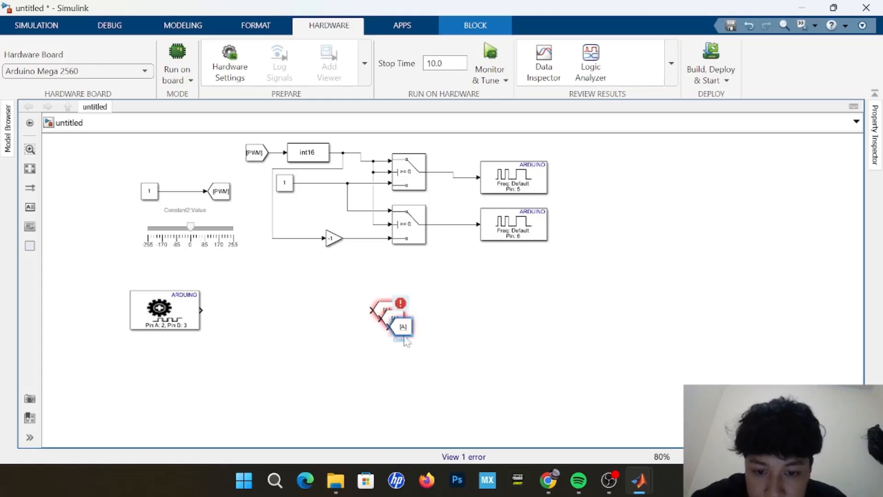
drag(403, 327, 387, 362)
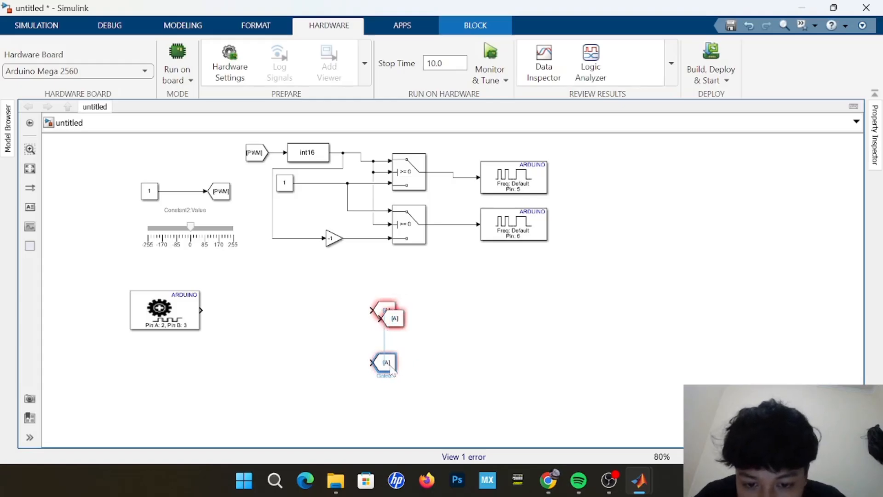
click(401, 326)
drag(401, 326, 393, 342)
click(459, 363)
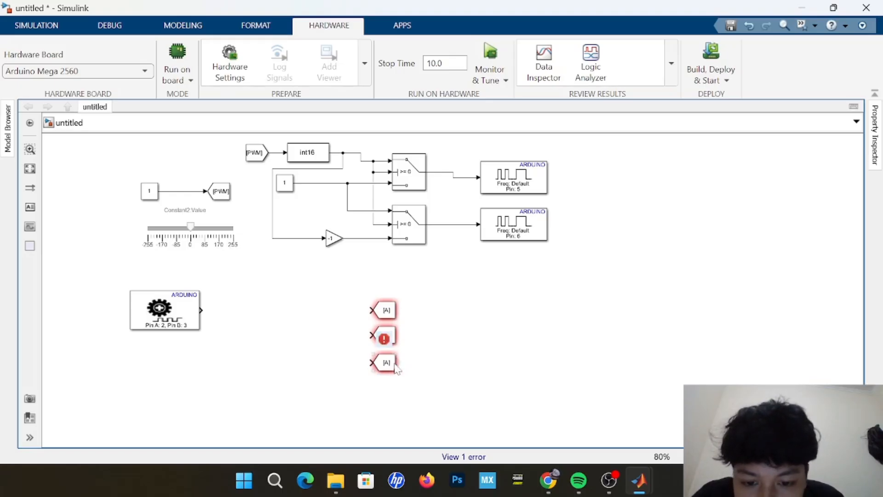
Create two matching From blocks with tag A and place them one above the other below the Encoder block.
click(401, 362)
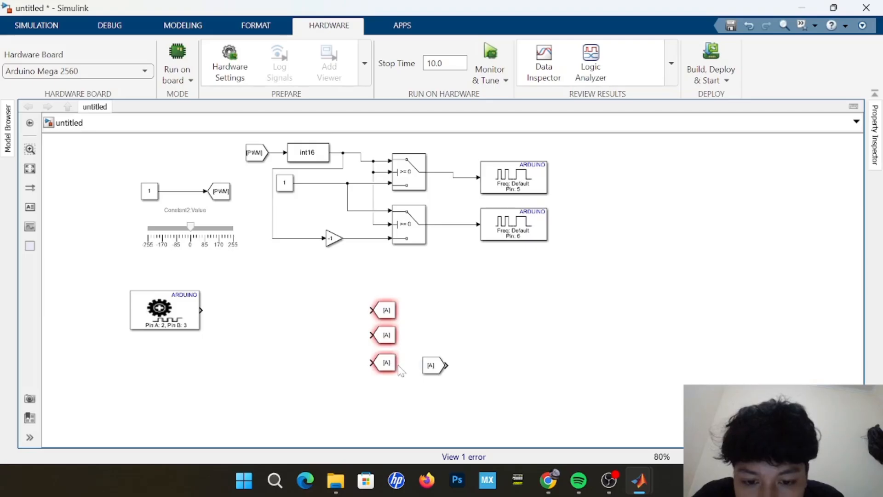
mouse_move(399, 363)
drag(401, 363, 217, 389)
scroll(358, 364, down, 3)
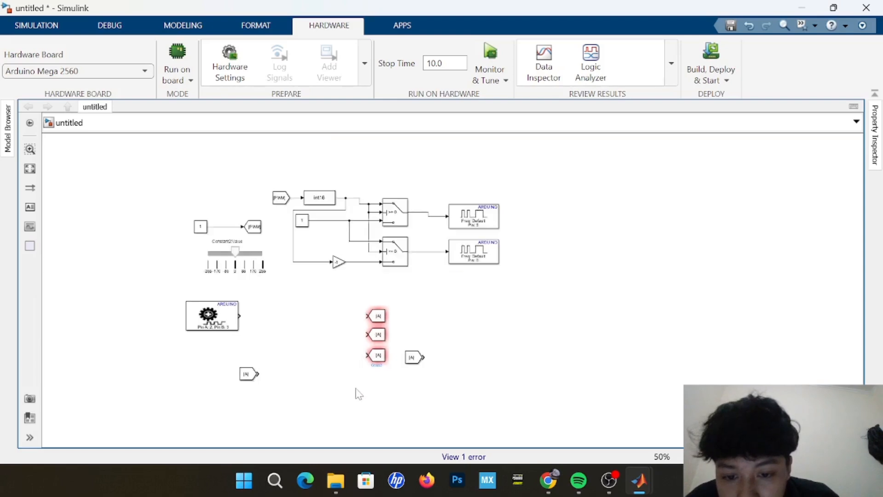
scroll(359, 393, up, 2)
scroll(359, 392, down, 2)
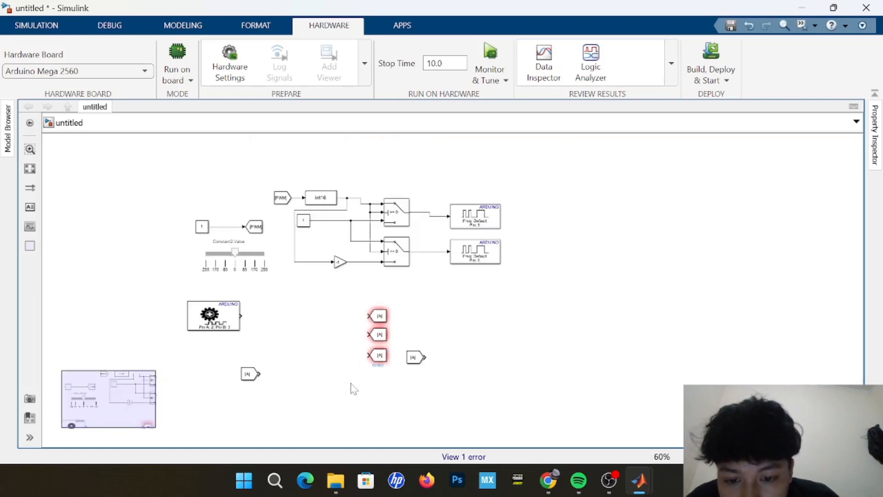
drag(353, 388, 289, 334)
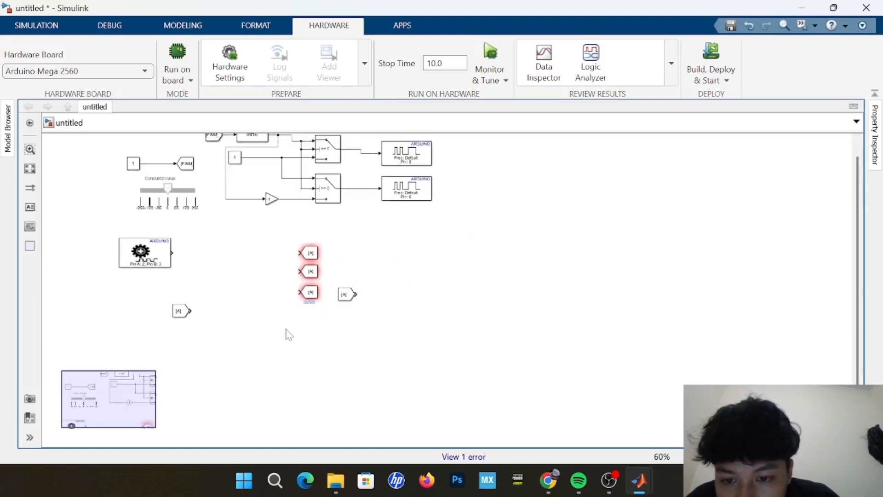
scroll(291, 331, up, 3)
scroll(300, 321, down, 2)
click(375, 283)
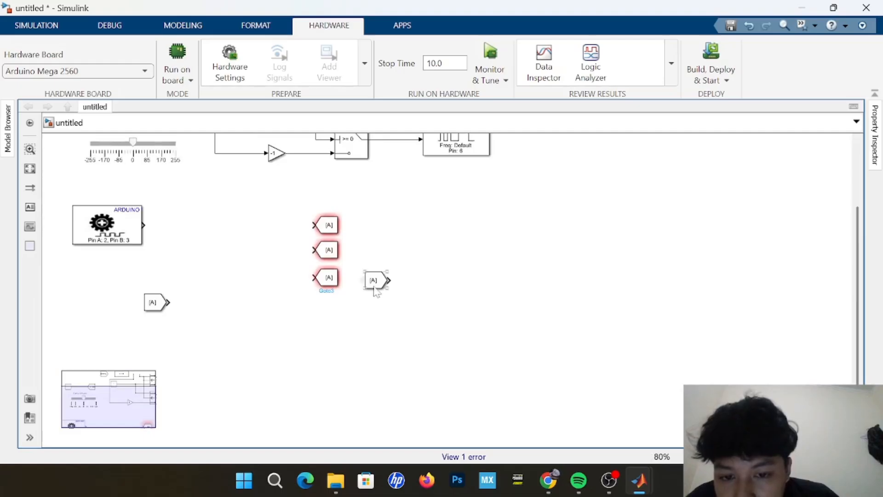
drag(375, 289, 152, 363)
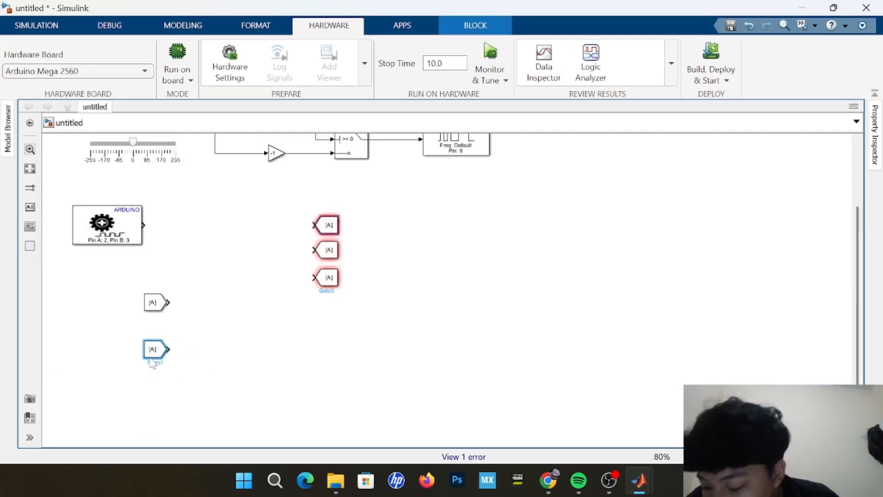
click(336, 385)
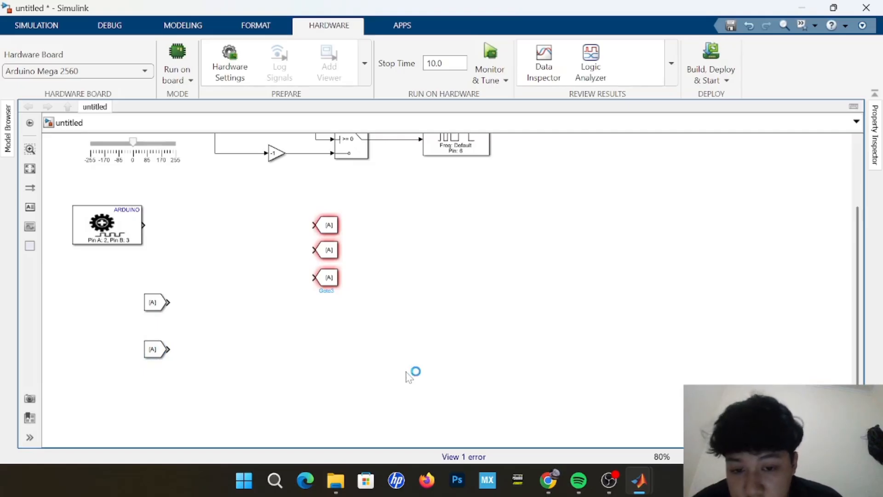
Add a Display block level with the topmost new Goto block and place a copy of it well below.
text(dis)
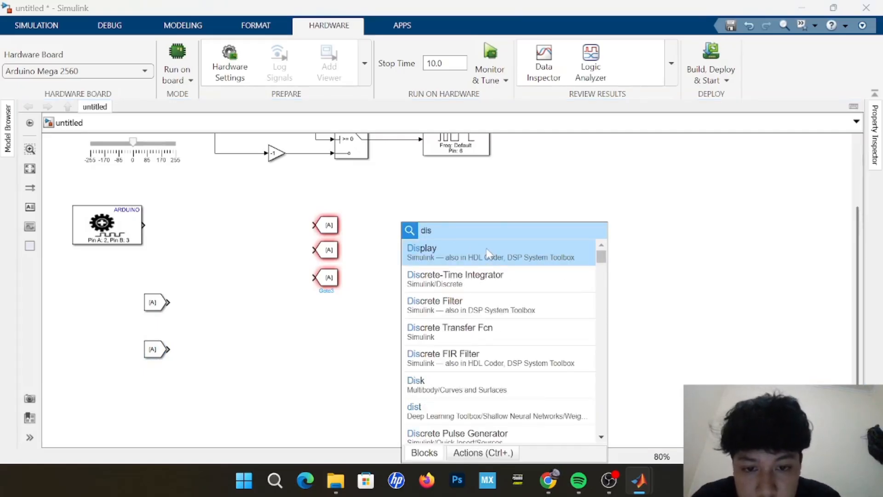
key(Return)
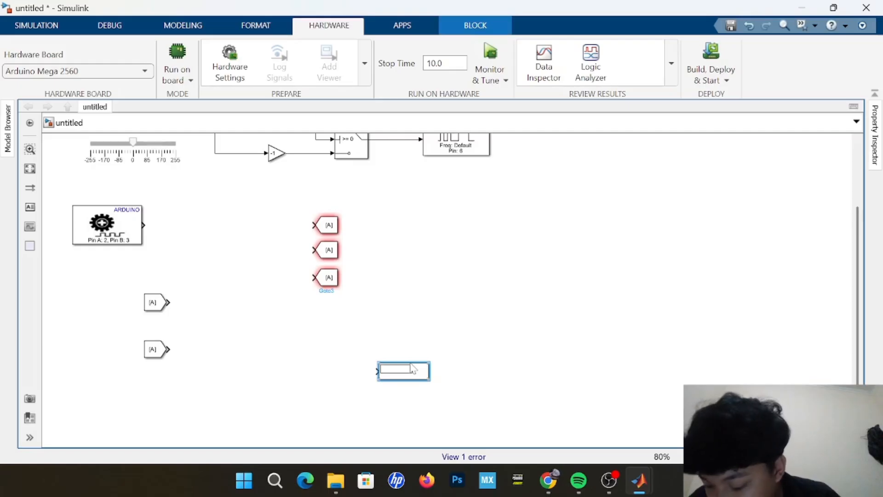
drag(413, 368, 532, 227)
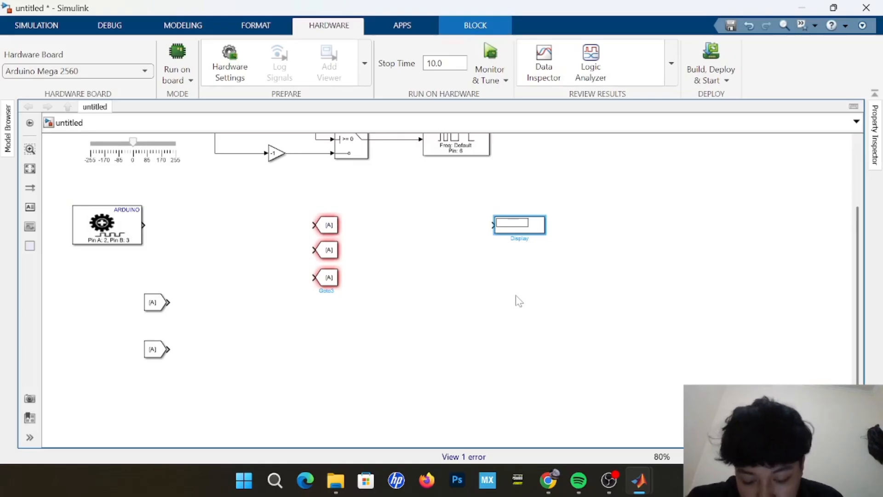
drag(545, 238, 499, 408)
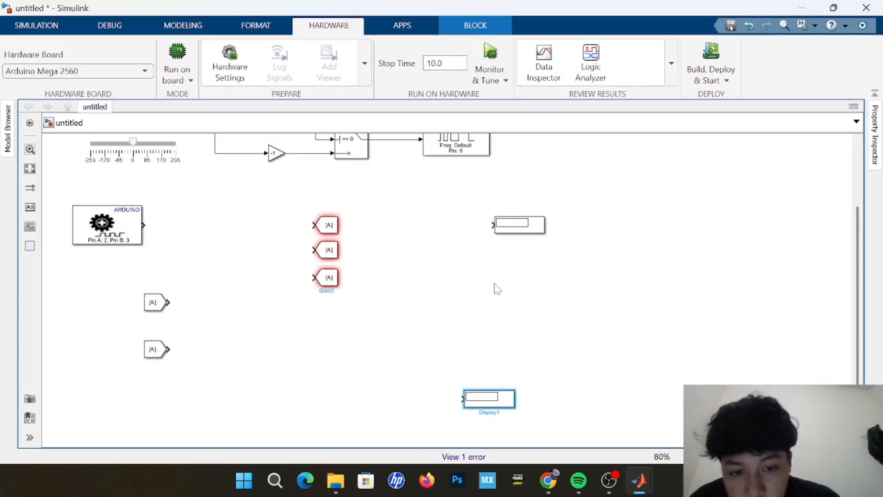
Add a Scope block from Simulink/Sinks and place it between the two Display blocks.
double_click(502, 286)
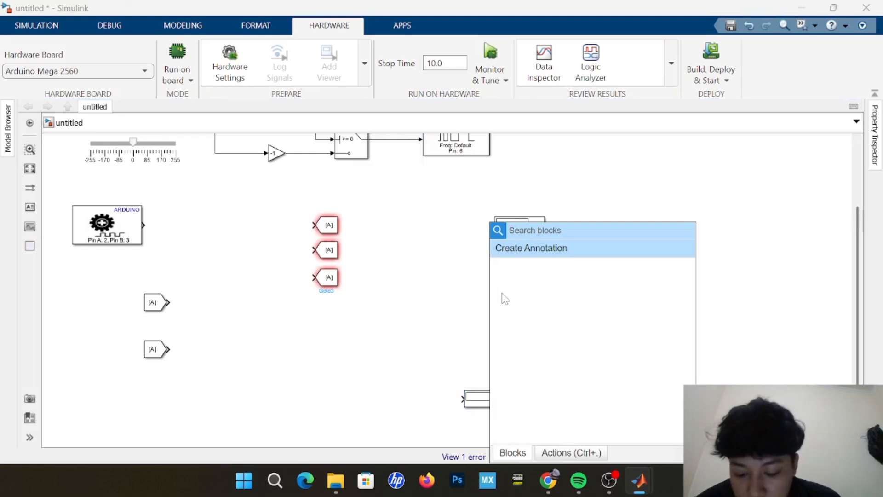
text(scope)
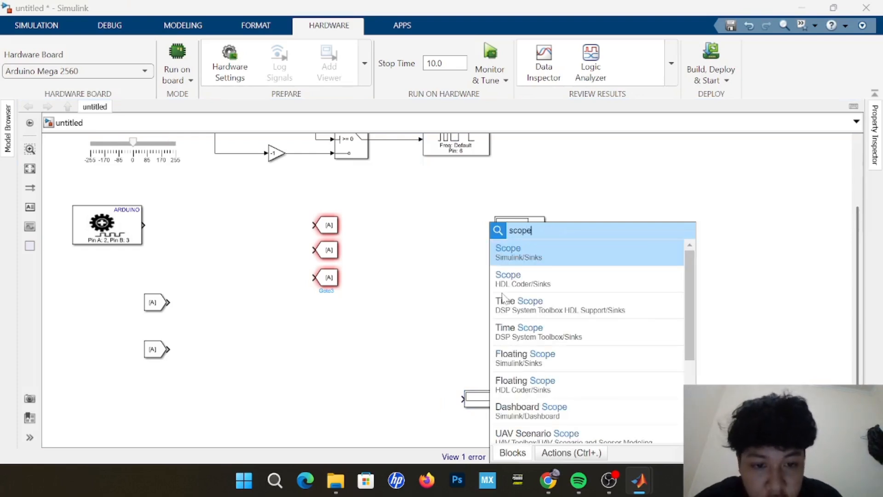
key(Return)
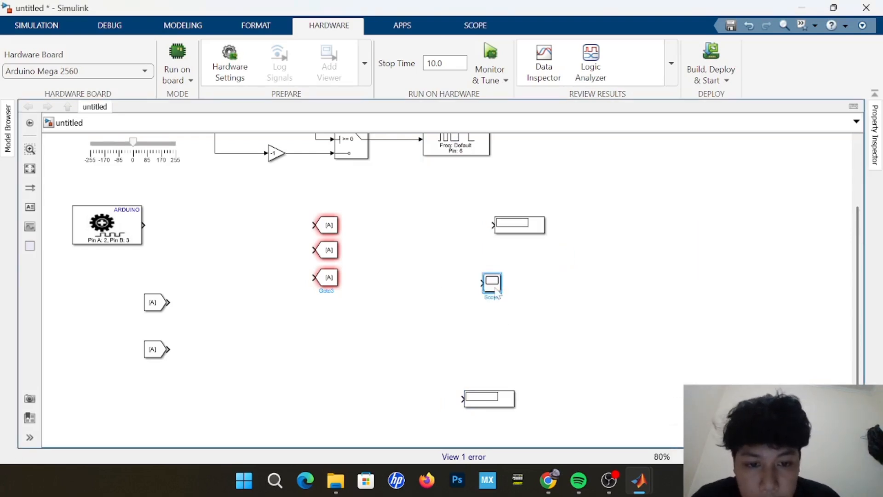
drag(516, 303, 533, 311)
click(578, 354)
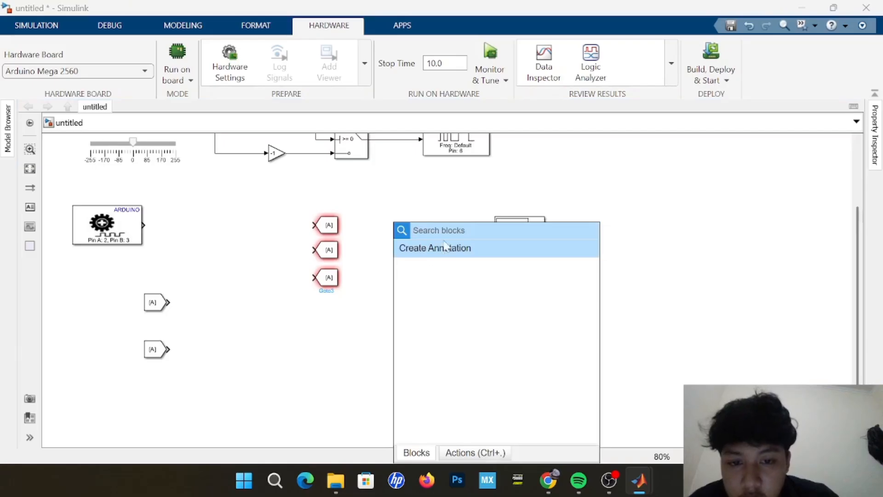
Add a Simulink Delay block and place it between the Encoder block and the column of Goto blocks.
text(de)
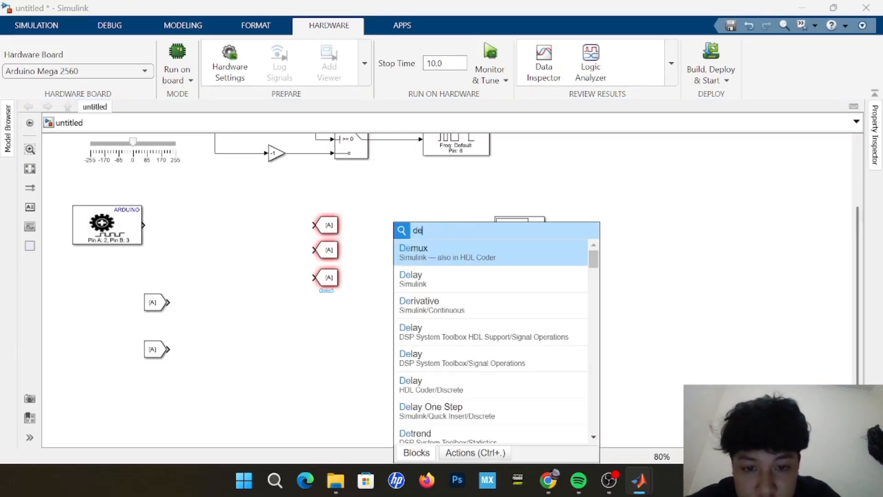
text(la)
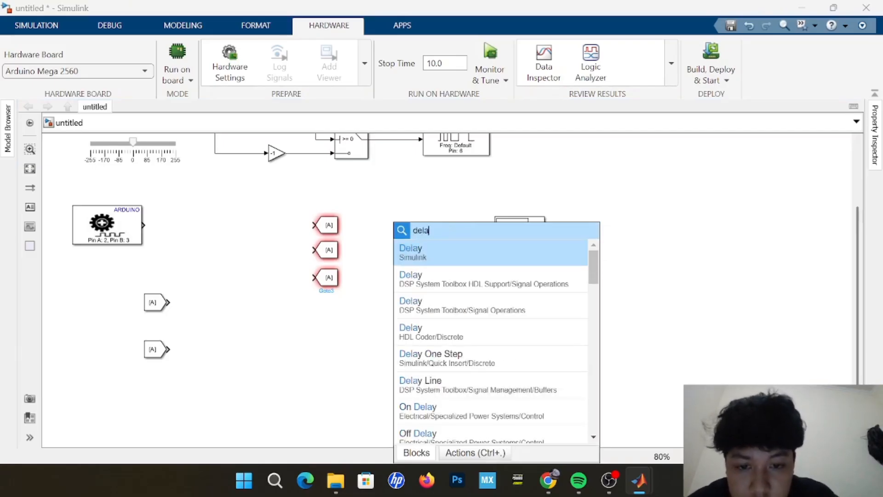
click(487, 258)
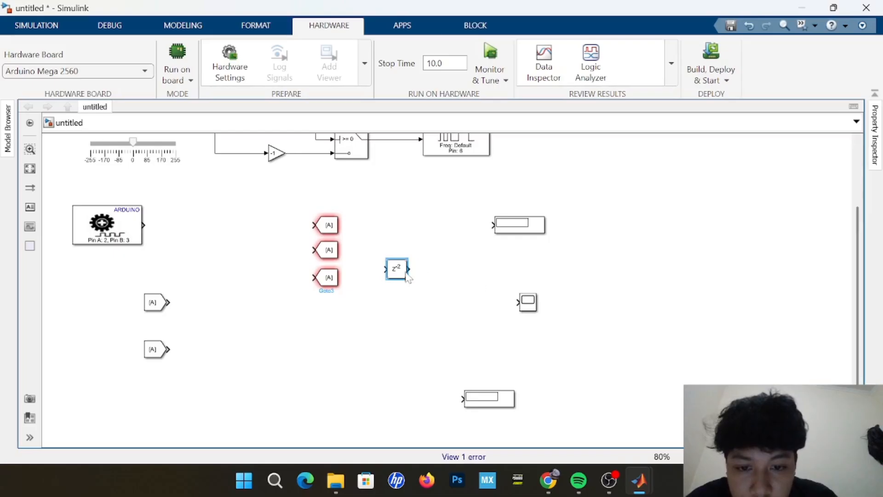
drag(403, 276, 248, 277)
click(263, 328)
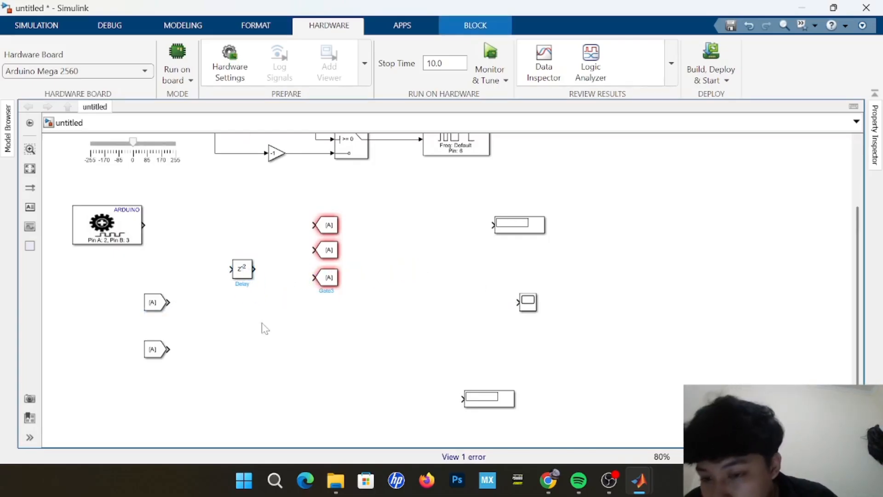
Add a Sum block and place it below the Delay block, beside the From blocks.
double_click(356, 385)
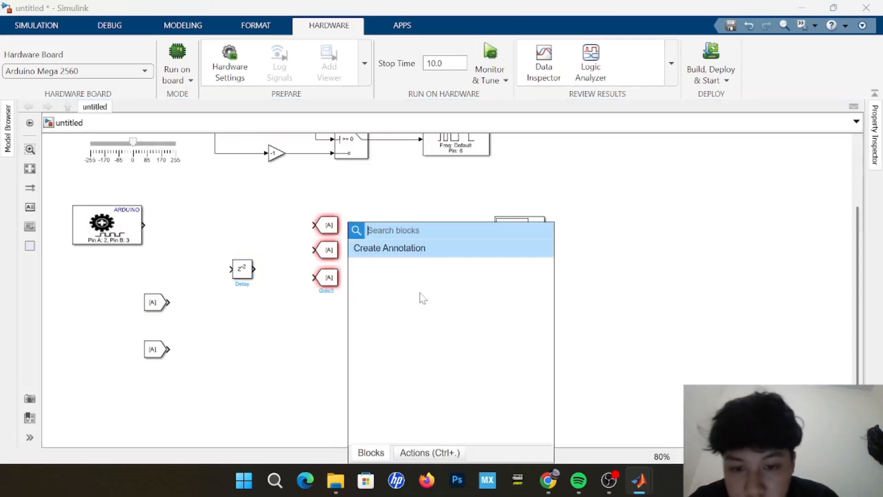
text(sum)
click(445, 244)
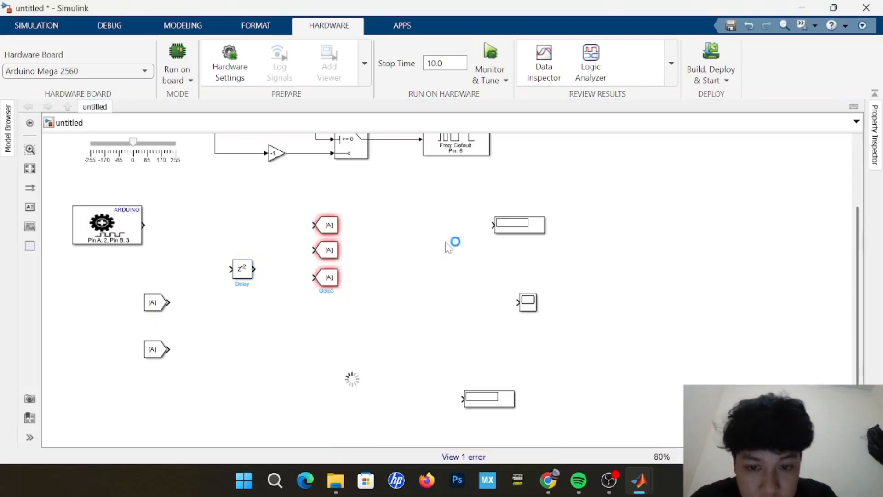
drag(352, 383, 286, 340)
Set the Sum block's icon shape to rectangular with signs |+-, and stretch it into a tall block beside the From blocks.
double_click(285, 337)
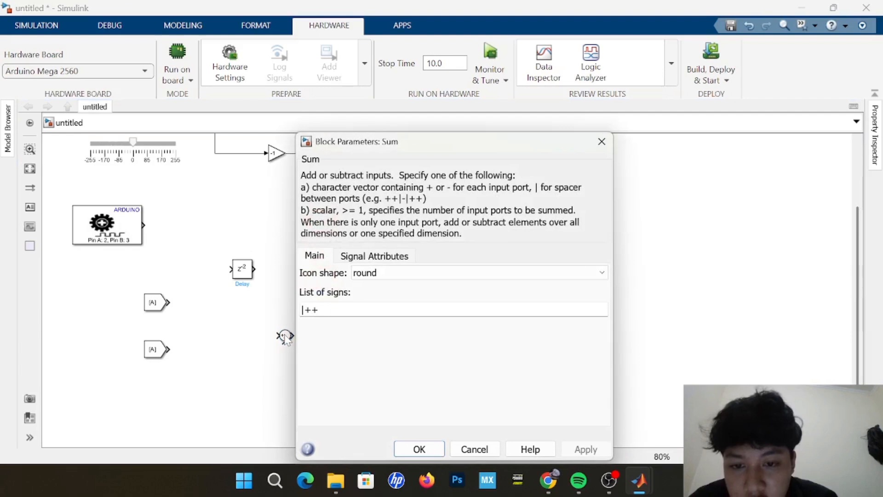
click(469, 273)
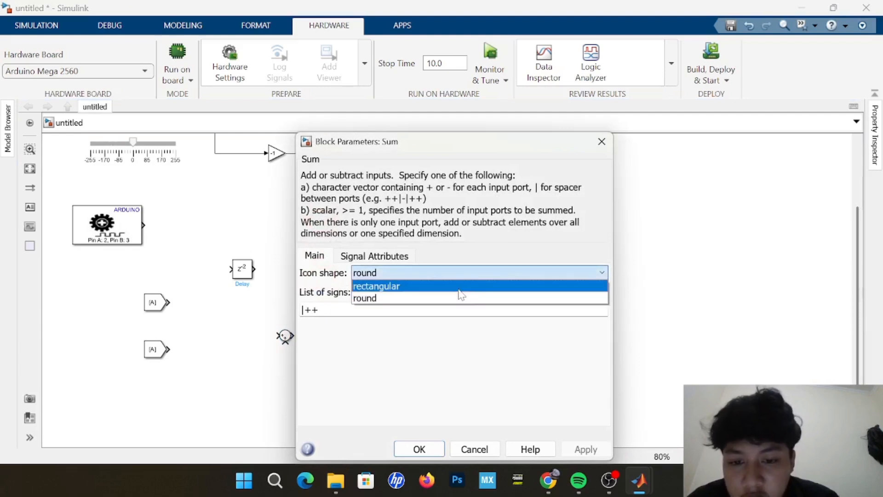
click(459, 290)
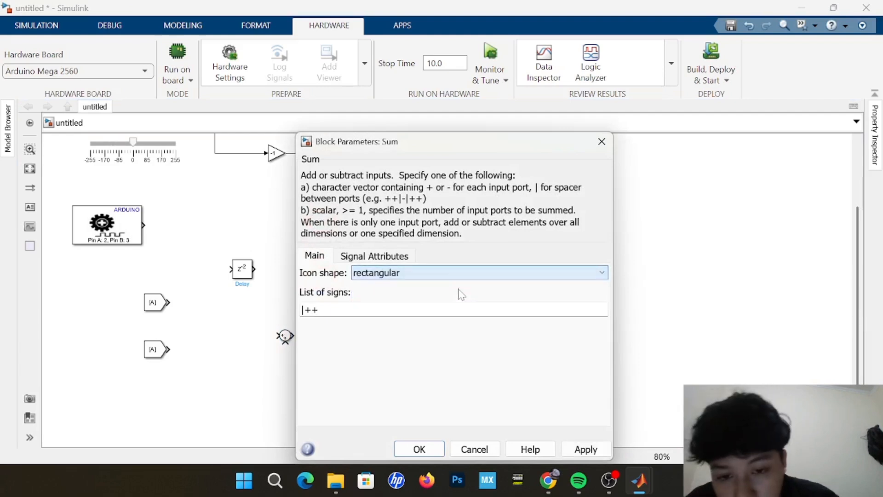
key(Tab)
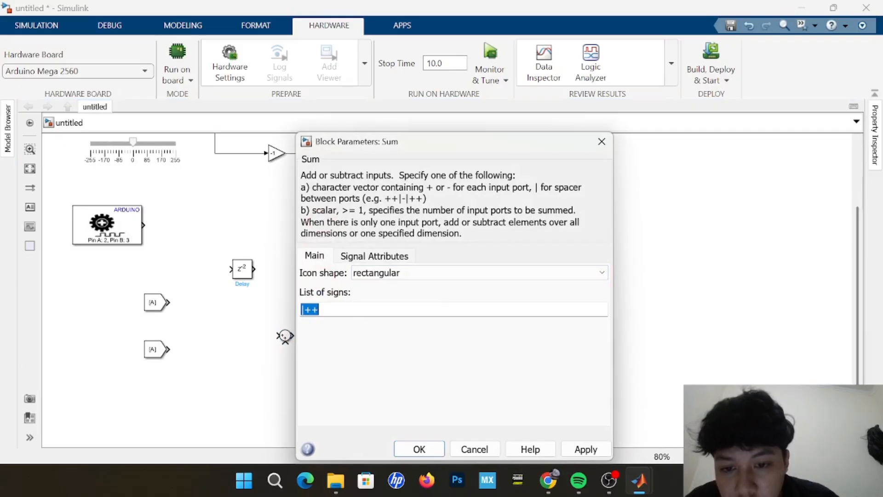
key(Home)
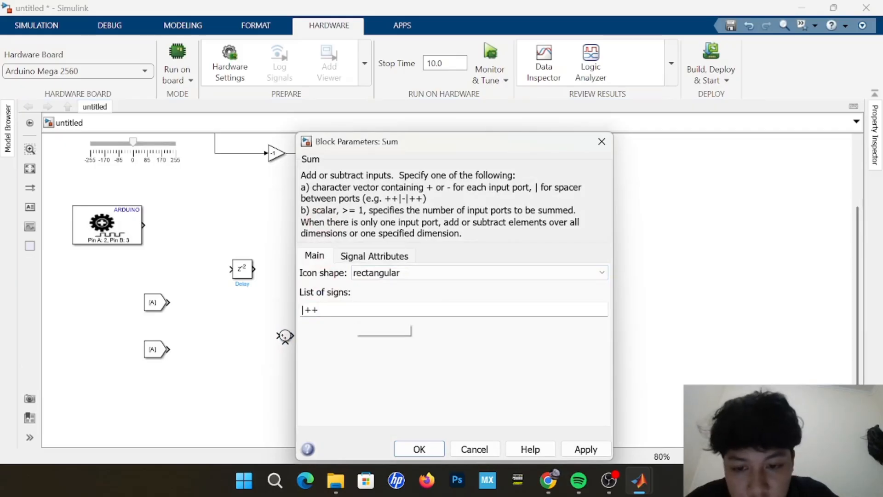
key(BackSpace)
key(Return)
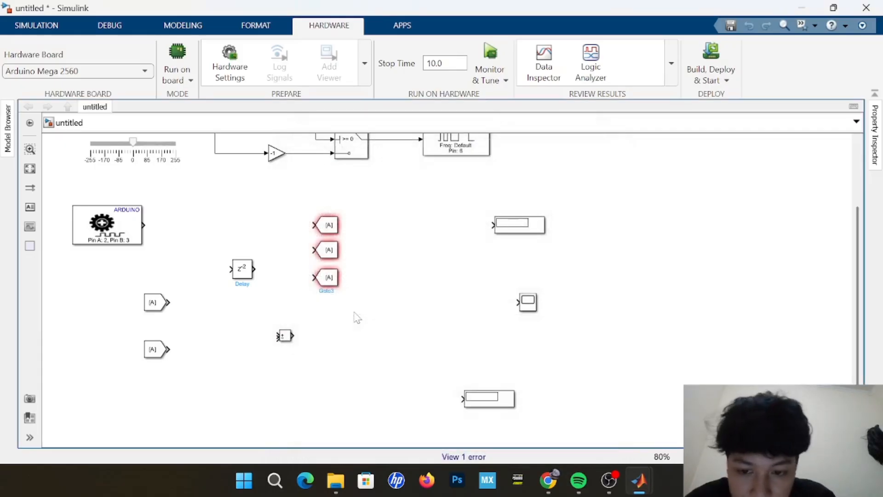
click(285, 336)
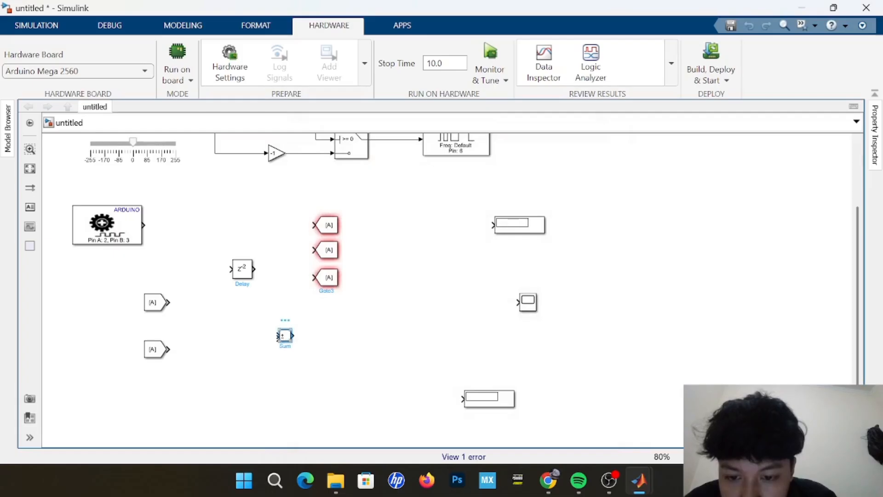
drag(293, 343, 233, 339)
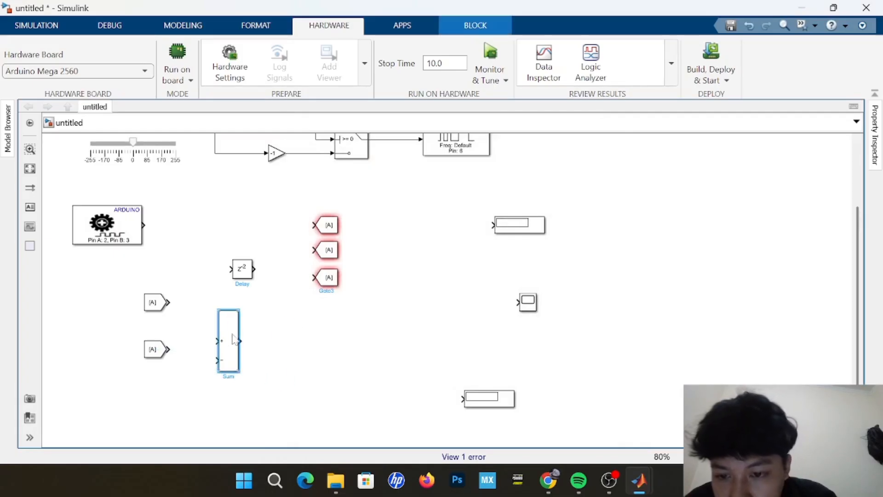
Set the Delay block's delay length to 1.
double_click(242, 269)
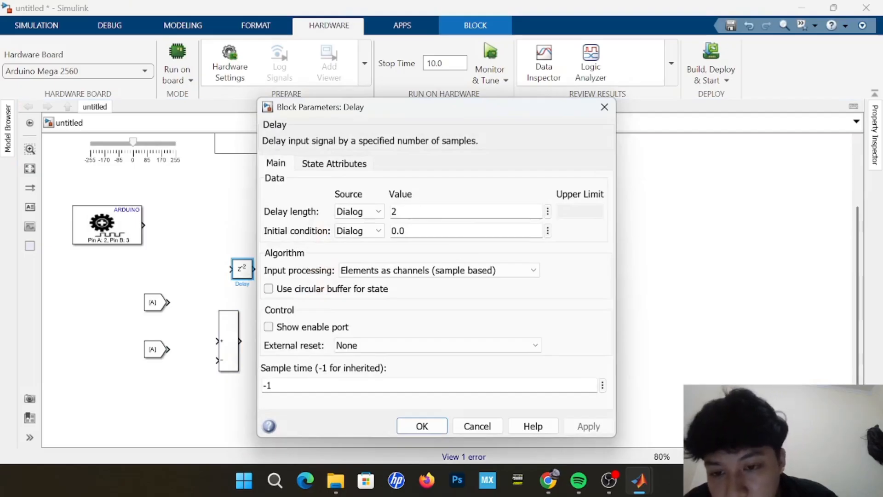
double_click(394, 211)
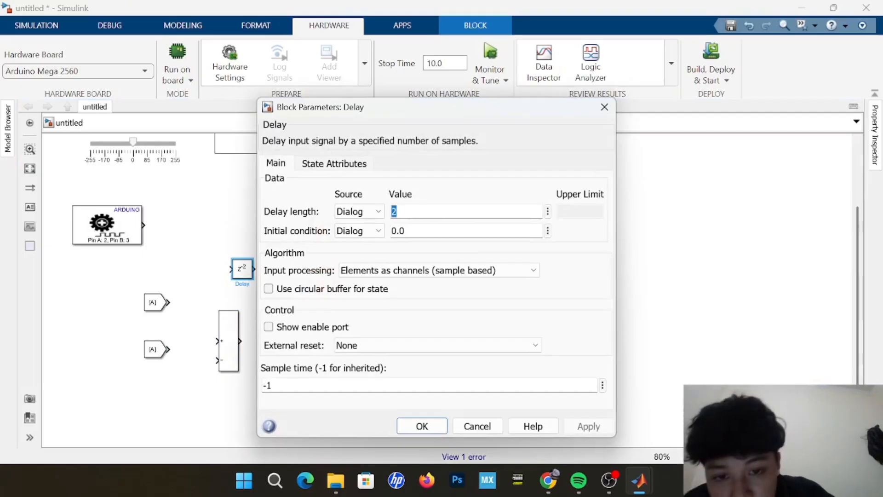
key(BackSpace)
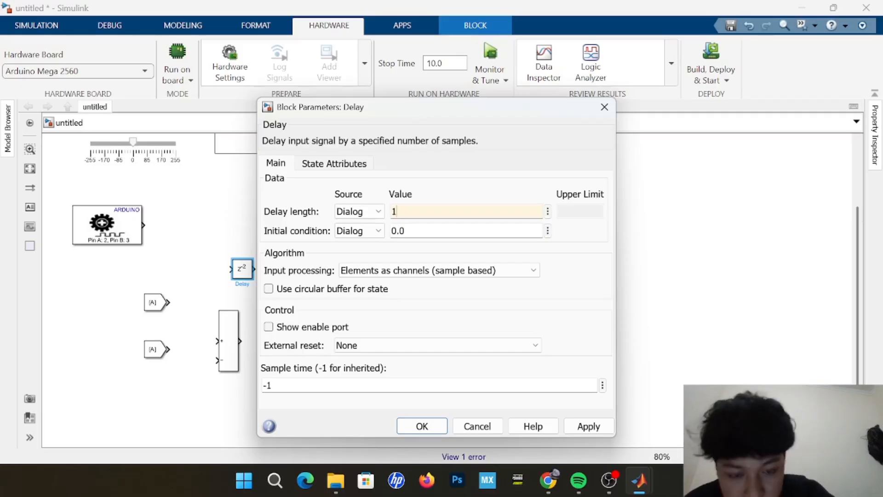
key(Return)
click(399, 343)
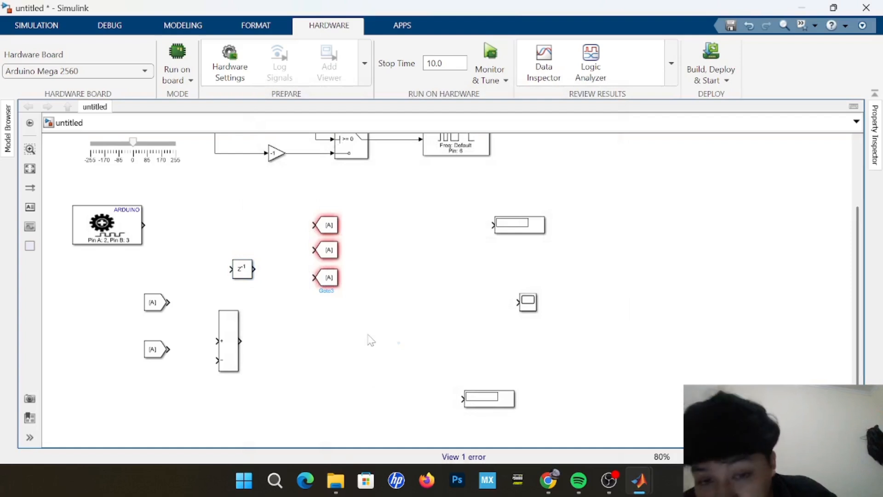
Set the tag of the topmost Goto block in the Encoder section to enc.
mouse_move(322, 219)
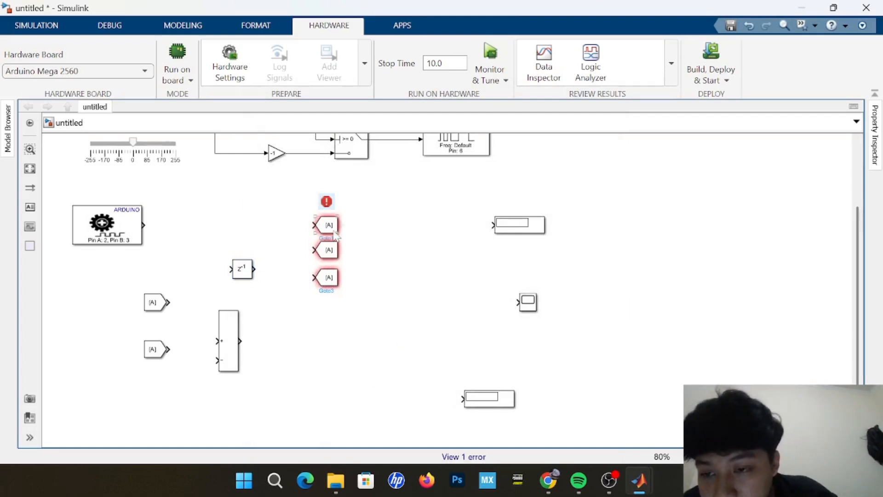
double_click(330, 225)
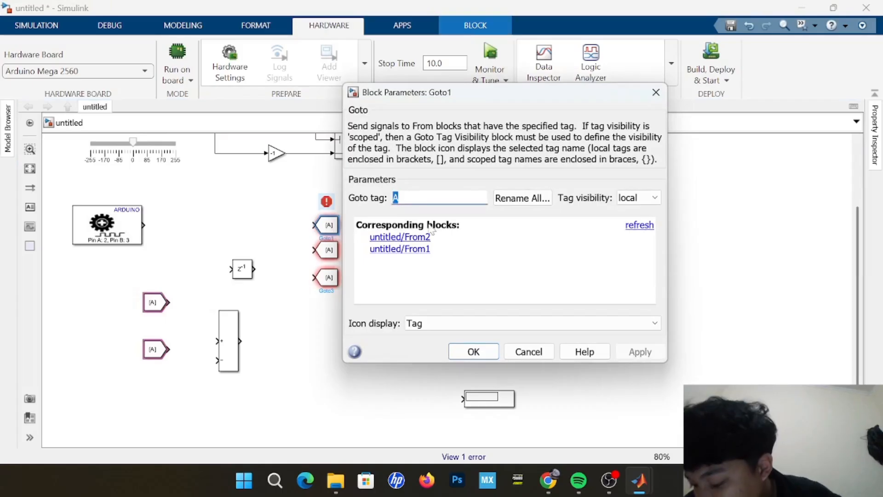
key(BackSpace)
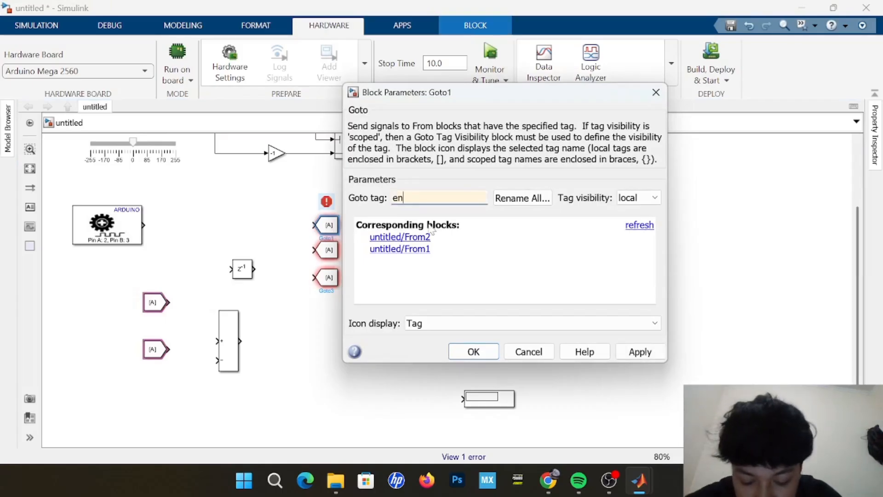
text(enc)
key(Return)
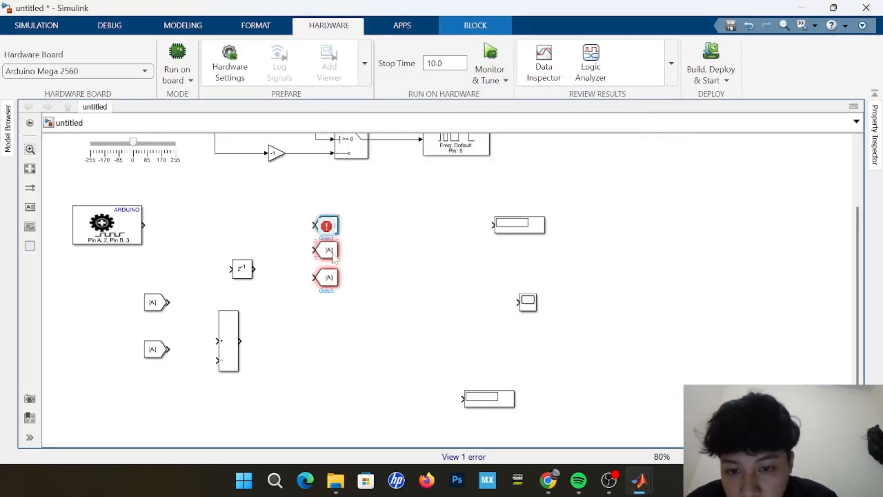
Set the middle Goto block's tag to encPrev and widen the block until the full tag fits.
double_click(335, 249)
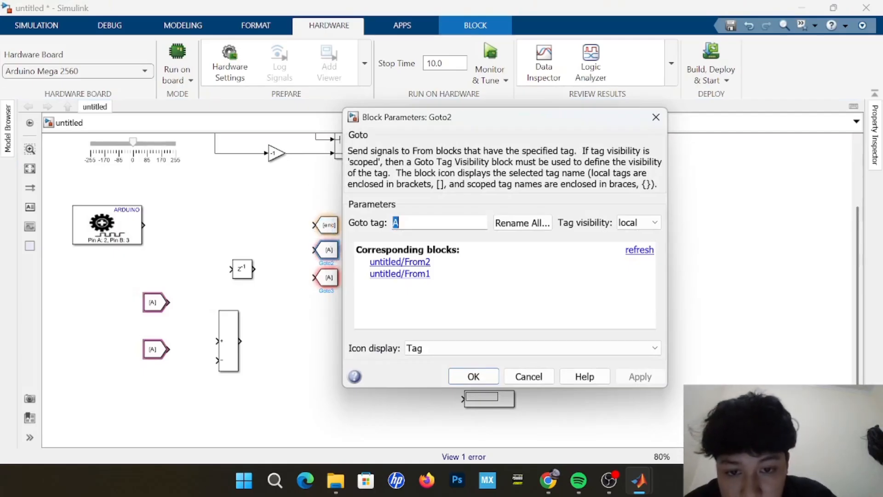
key(BackSpace)
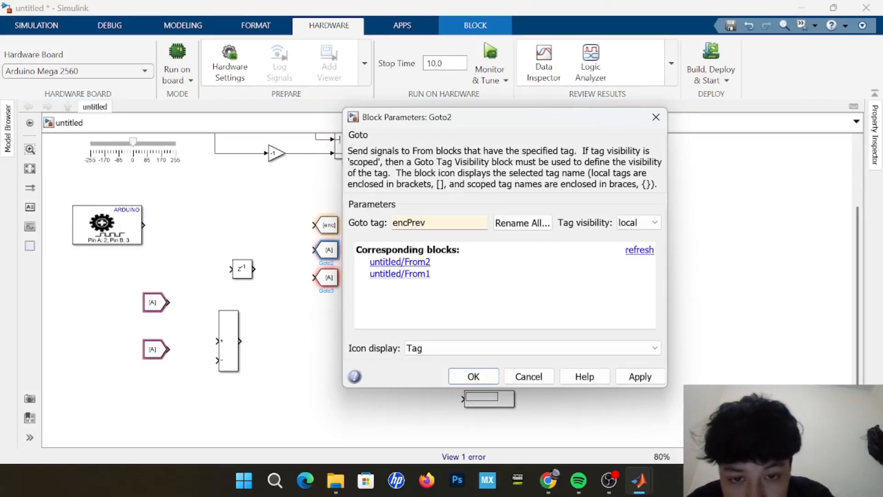
click(475, 373)
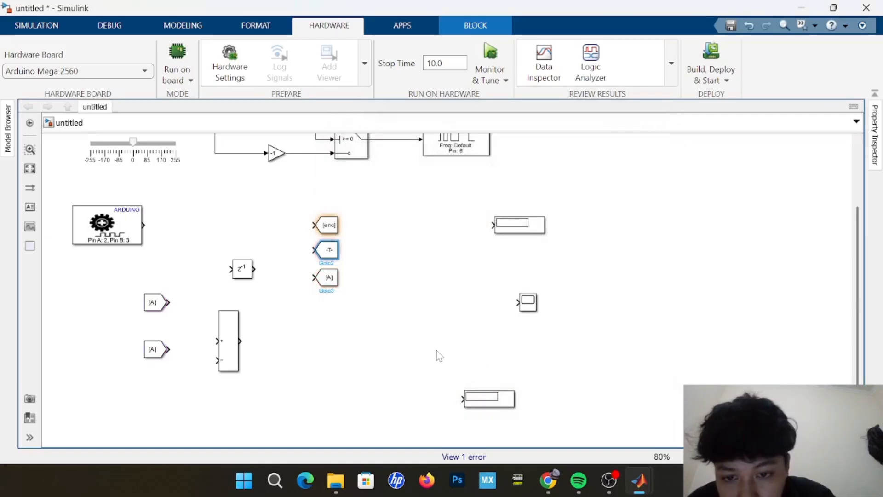
click(339, 257)
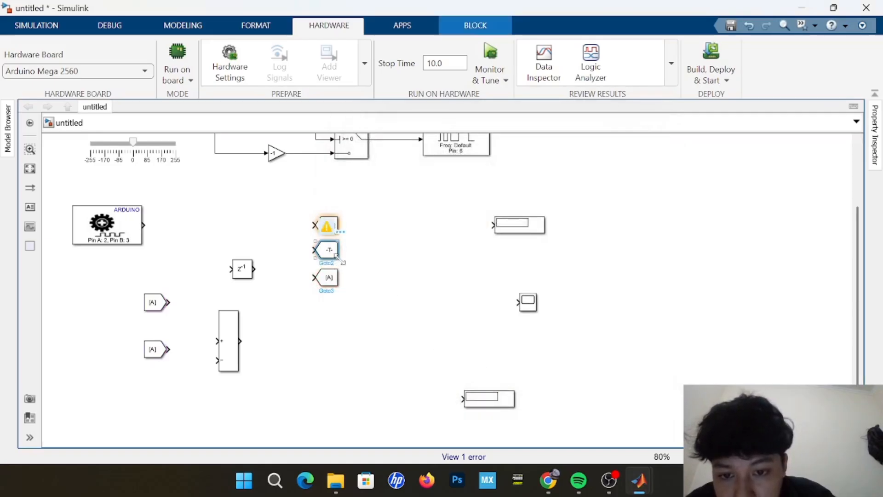
drag(338, 258, 361, 266)
click(374, 305)
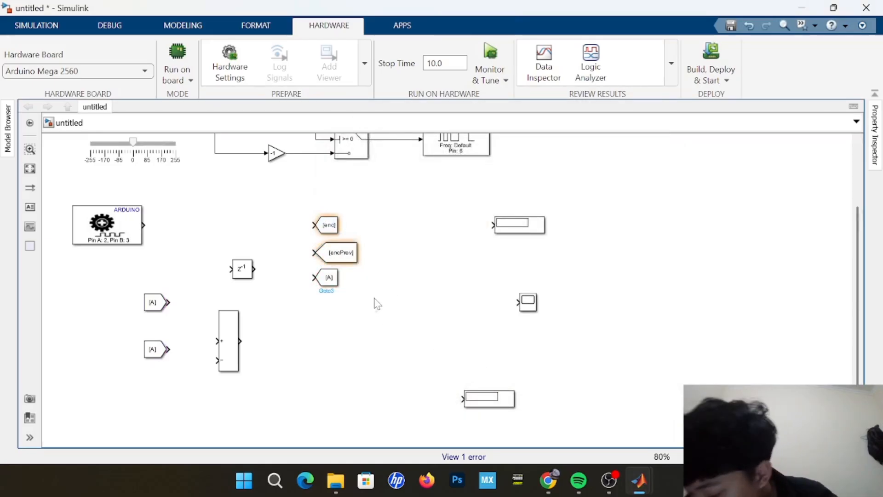
Widen the lowest Goto block to match the one above it and set its tag to speed.
click(332, 282)
drag(339, 285, 358, 291)
double_click(340, 280)
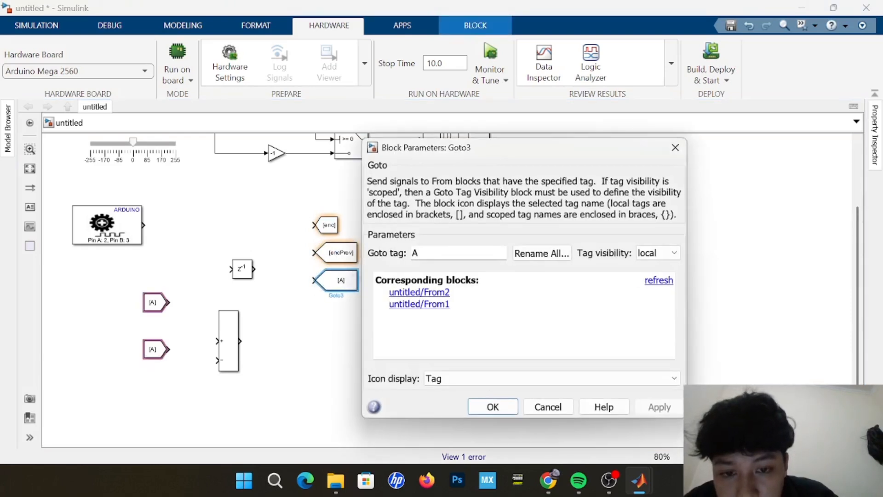
key(BackSpace)
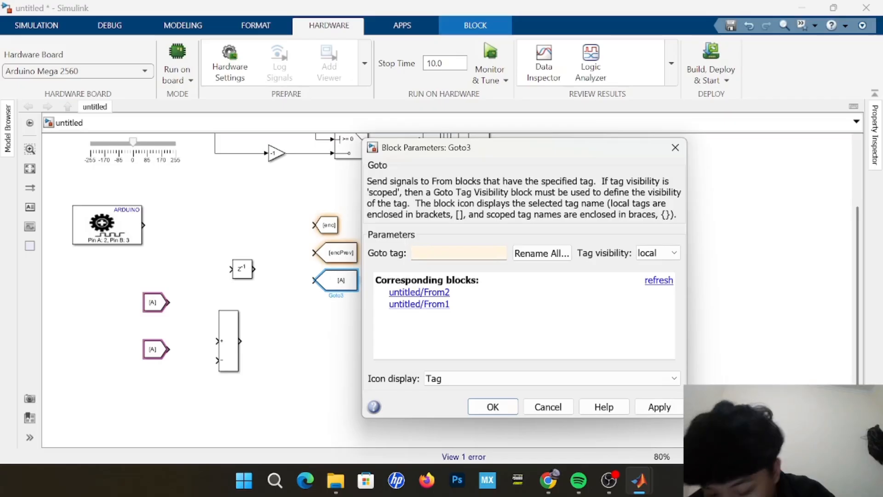
text(speed)
key(Return)
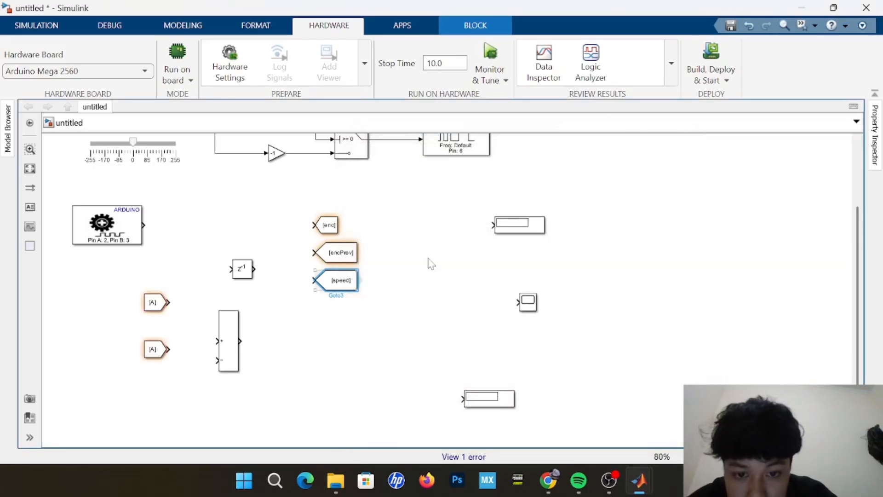
Set the Goto tag of the upper From block to enc.
double_click(153, 302)
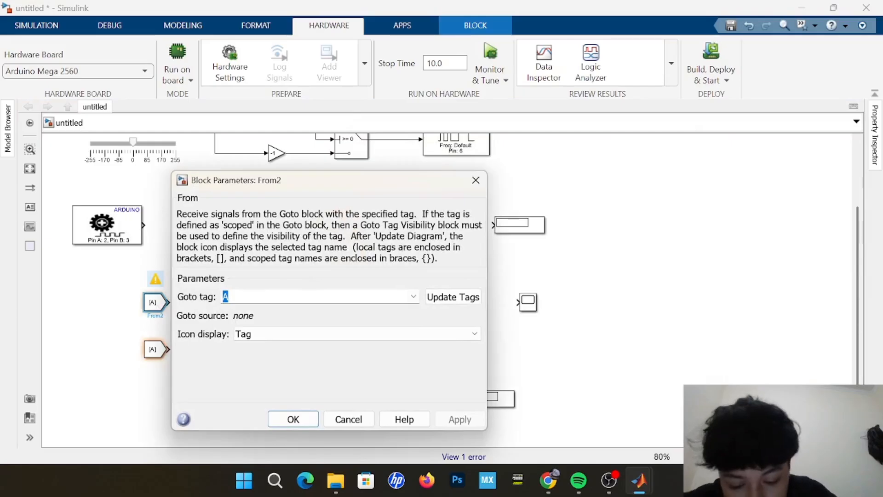
text(enc)
key(Return)
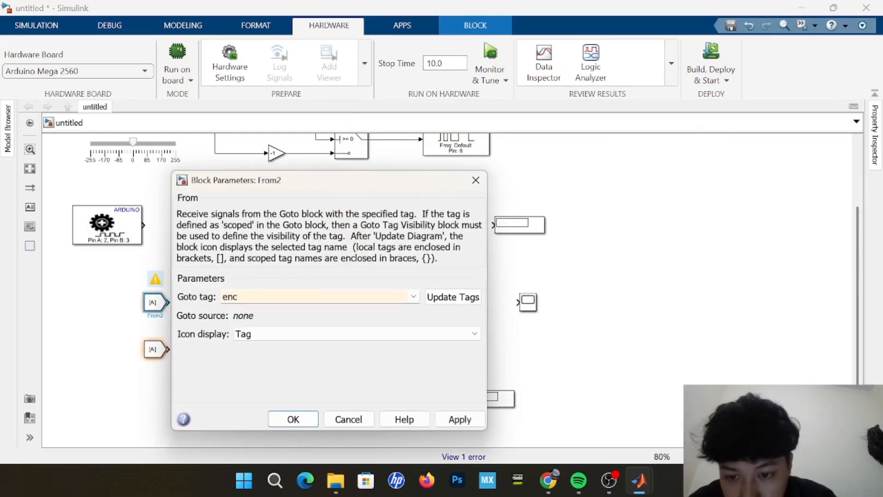
click(293, 419)
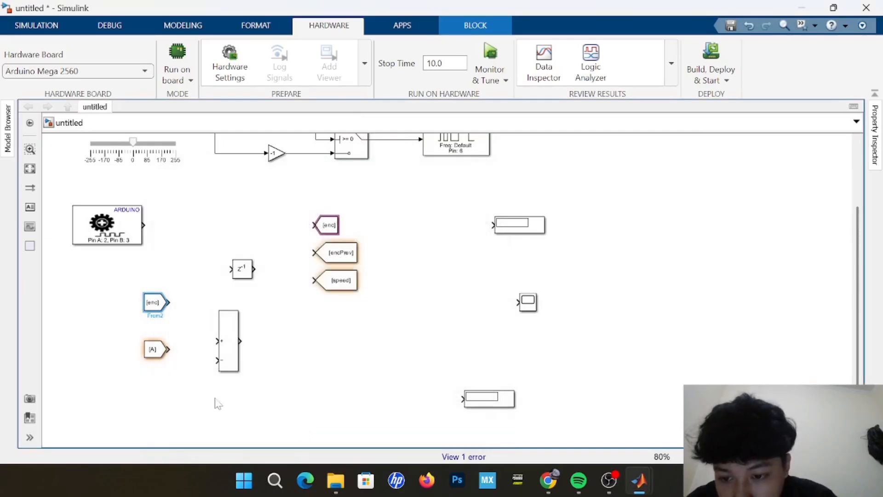
Set the lower From block's Goto tag to encPrev and widen the block until the full tag fits.
double_click(155, 351)
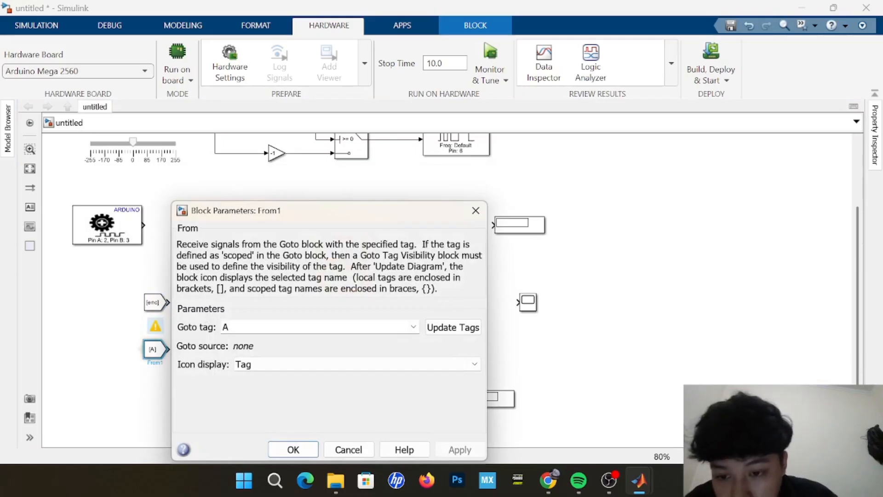
text(enc)
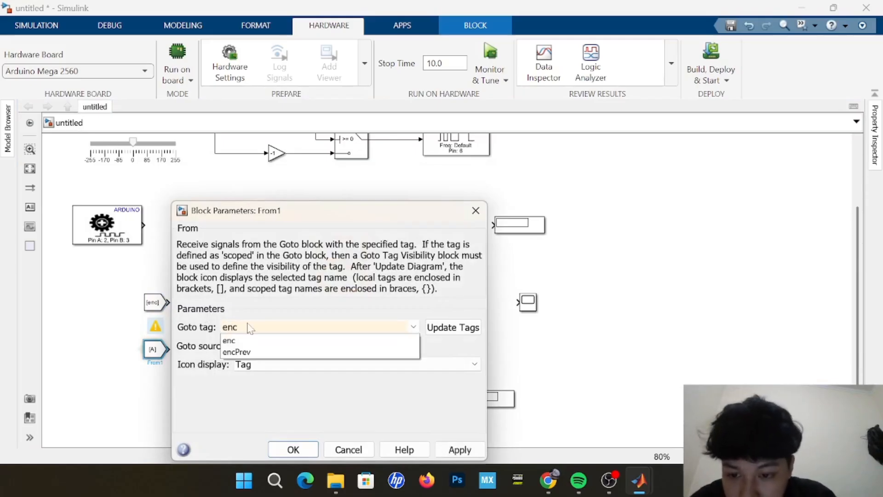
click(317, 351)
click(294, 450)
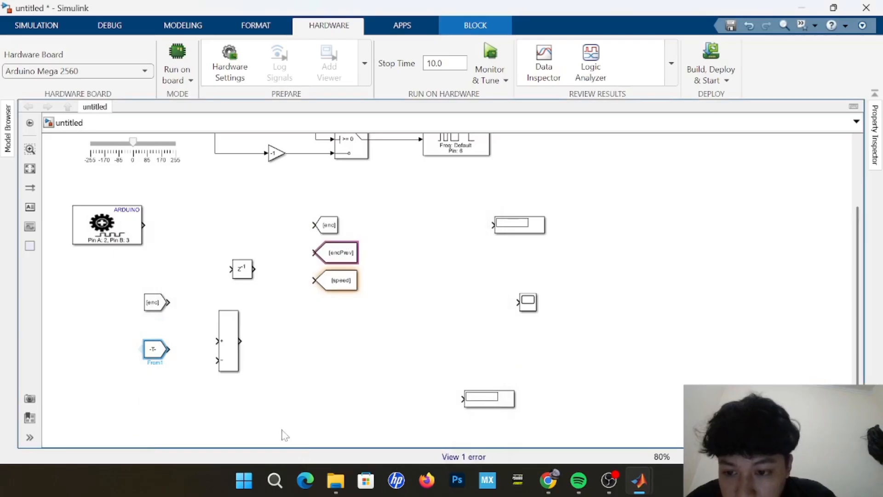
click(190, 361)
click(147, 355)
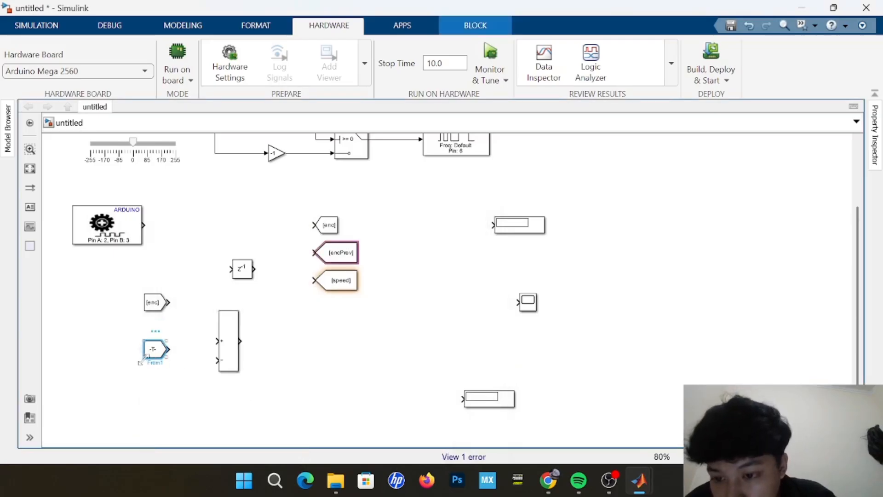
drag(140, 362, 119, 360)
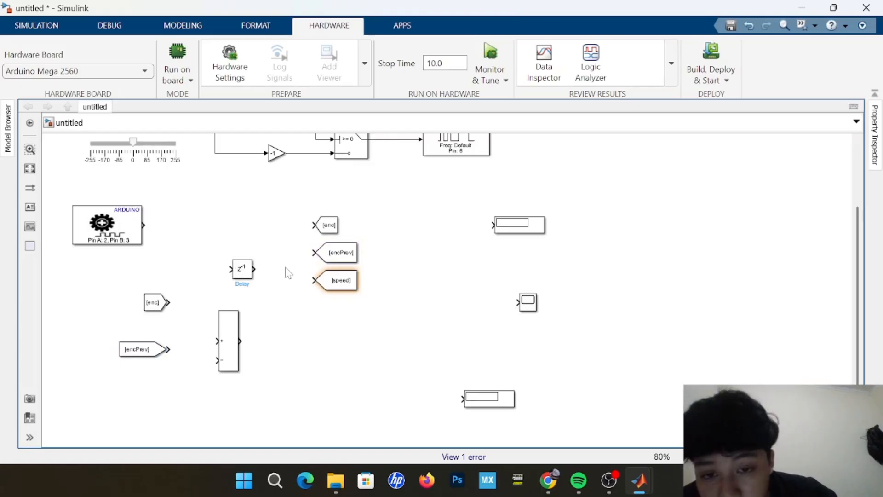
Move the speed Goto block level with the Sum block's output and connect the output to it.
drag(340, 288, 345, 348)
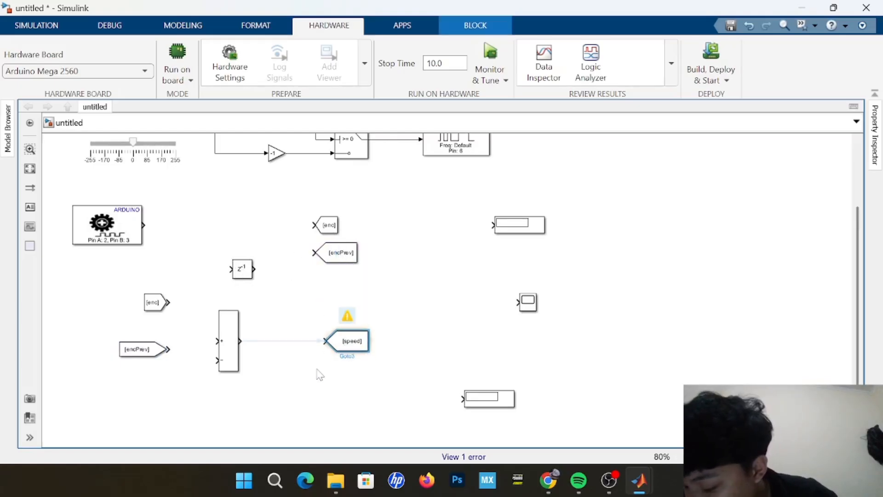
click(316, 370)
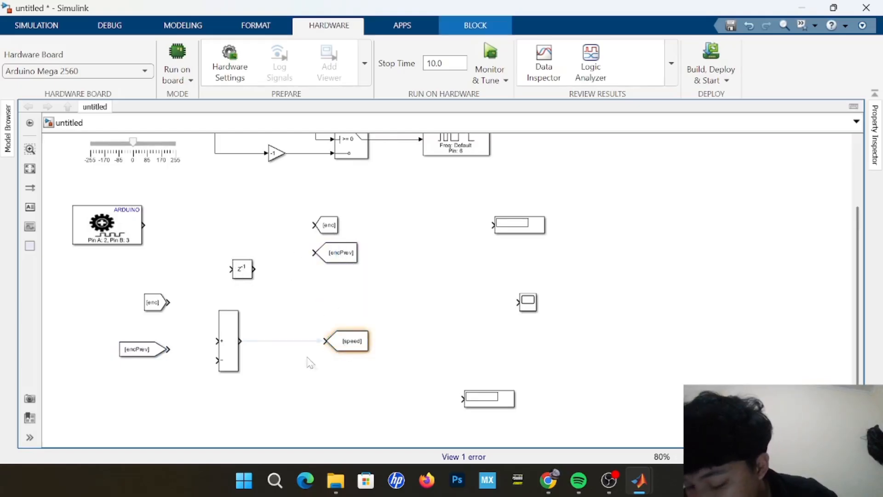
click(240, 341)
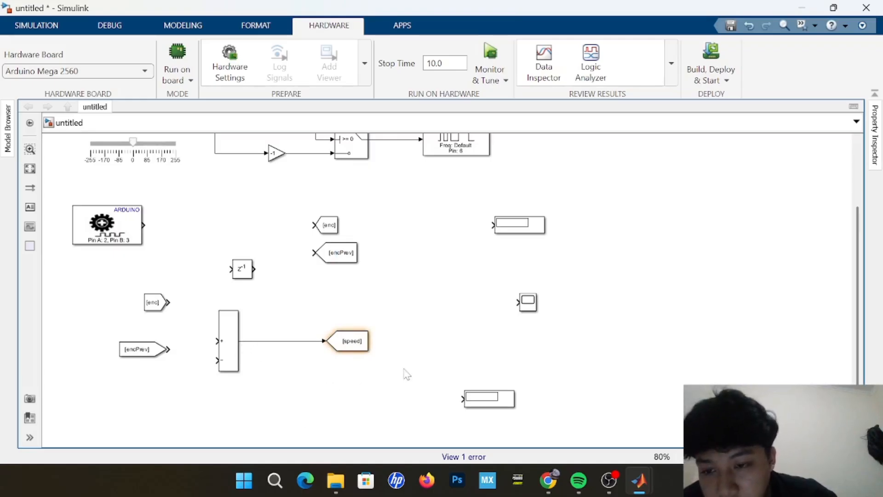
Connect the enc and encPrev From blocks to the Sum block's plus and minus inputs, and branch its output to the lower Display.
click(356, 342)
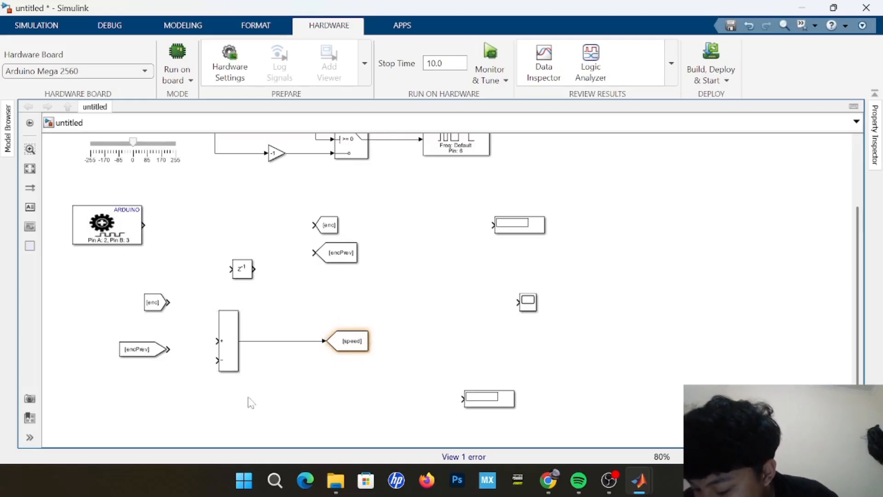
drag(151, 309, 151, 371)
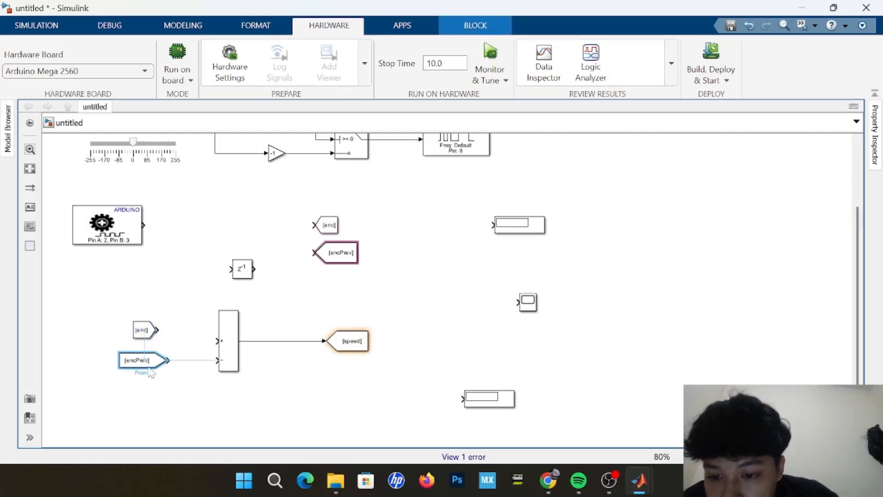
drag(151, 336, 217, 340)
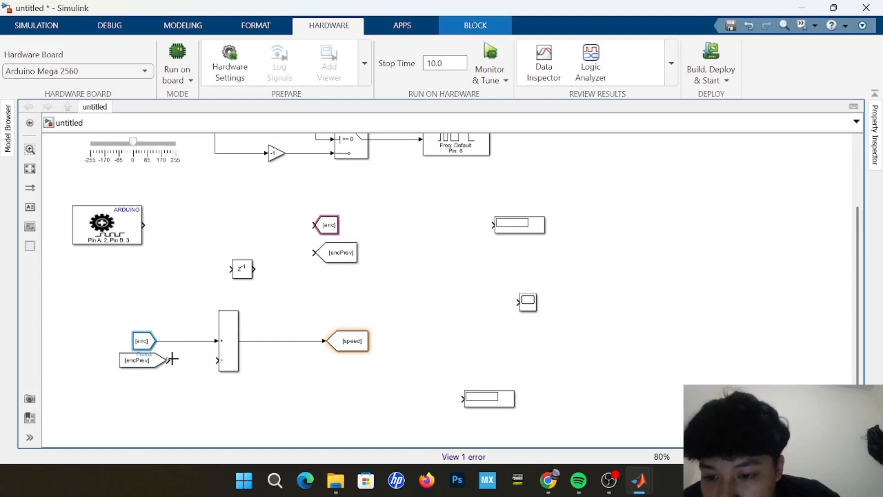
drag(169, 360, 217, 361)
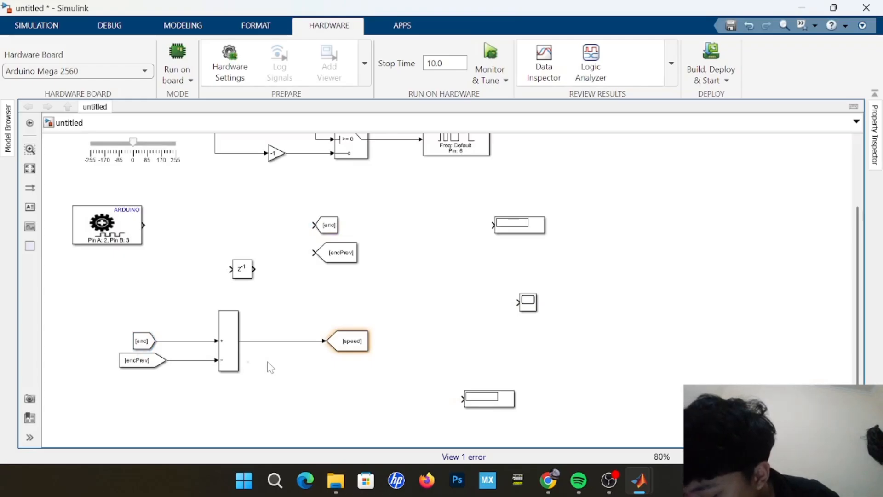
mouse_move(486, 407)
mouse_down()
mouse_move(296, 373)
mouse_move(285, 341)
mouse_up()
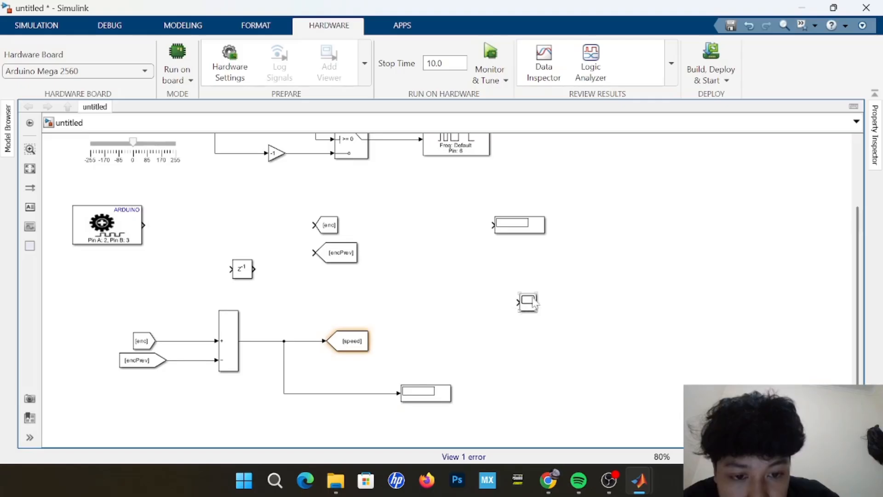
Enlarge the Scope block below the upper Display and feed the Sum output into a new second input port.
drag(519, 312, 510, 334)
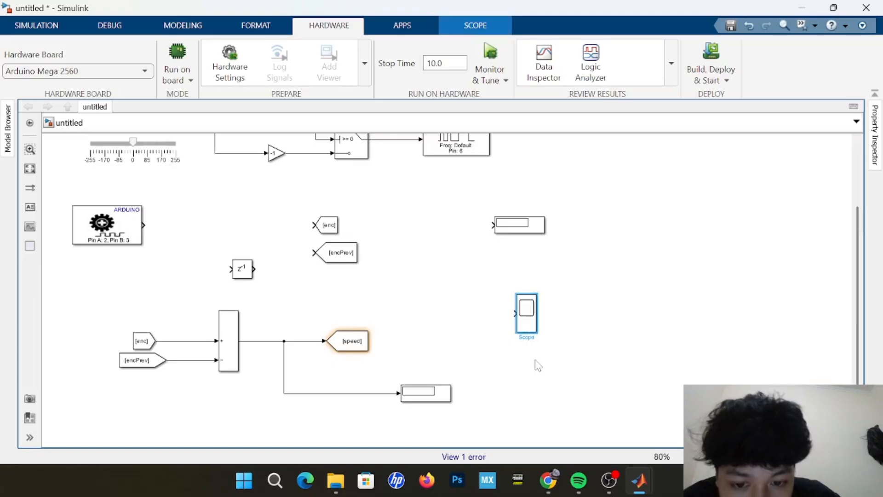
drag(523, 318, 546, 313)
click(532, 336)
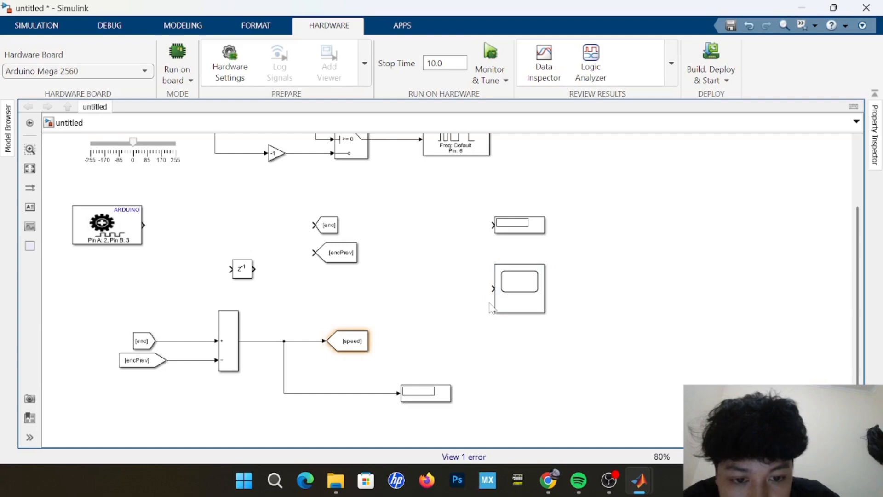
click(498, 299)
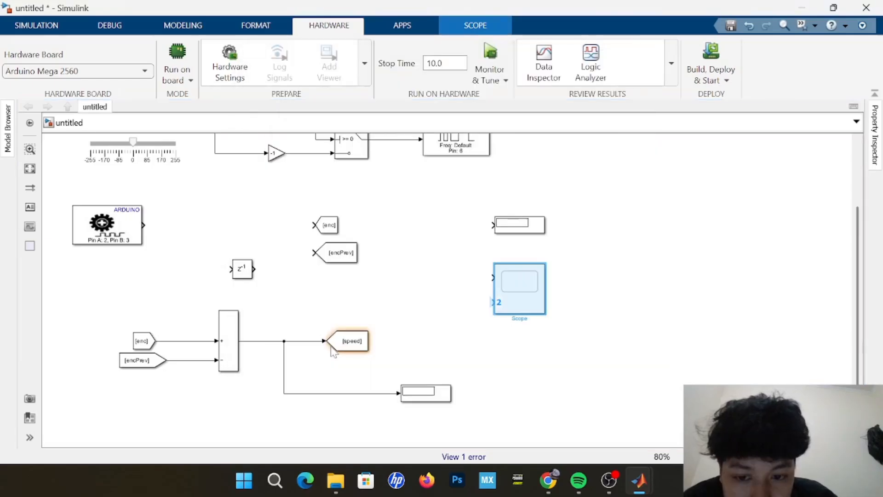
click(469, 338)
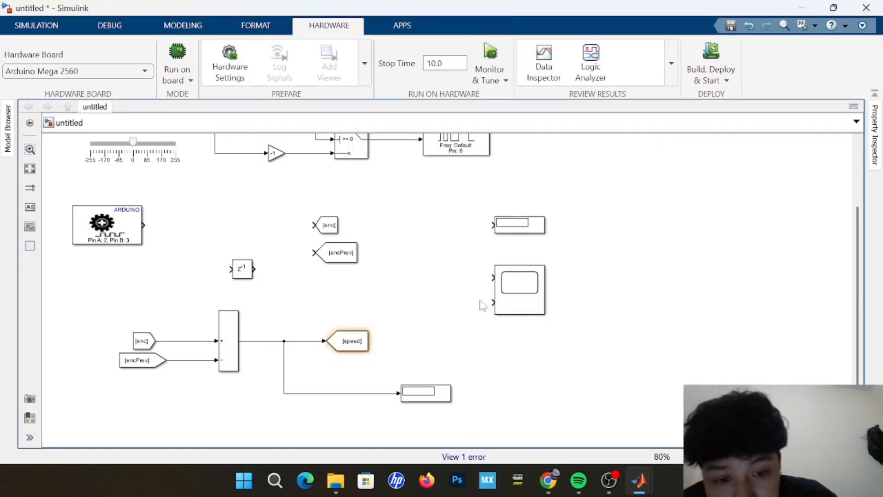
drag(492, 303, 284, 341)
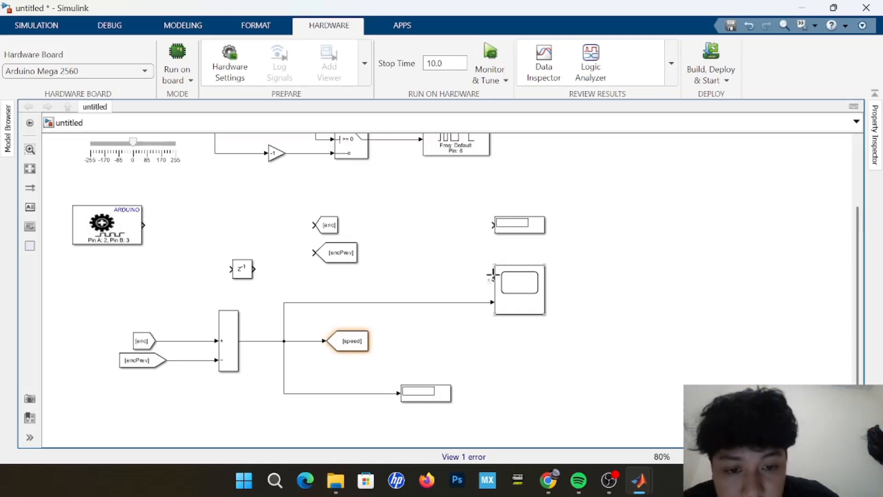
mouse_move(492, 275)
mouse_down()
mouse_move(422, 217)
mouse_move(323, 162)
mouse_move(332, 191)
mouse_move(296, 201)
mouse_move(352, 208)
mouse_move(386, 193)
mouse_move(411, 196)
mouse_move(418, 181)
mouse_up()
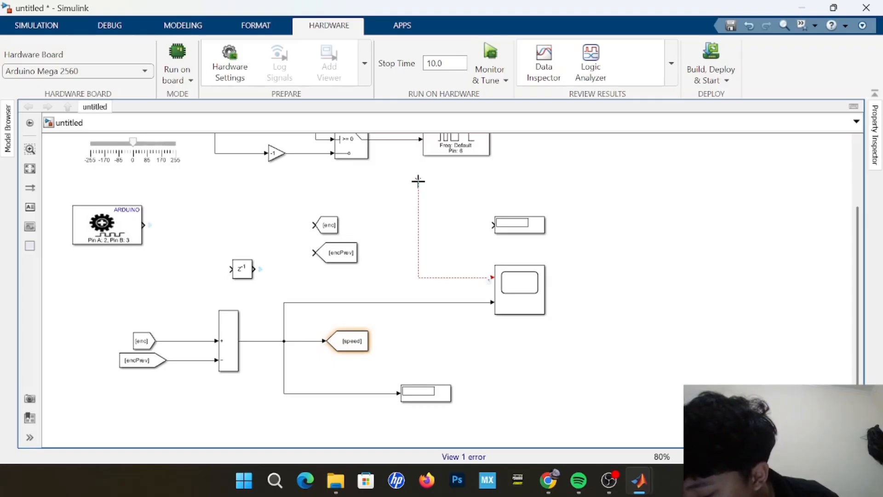
mouse_move(418, 181)
mouse_down()
mouse_move(357, 173)
mouse_move(308, 216)
mouse_move(308, 232)
mouse_move(391, 189)
mouse_up()
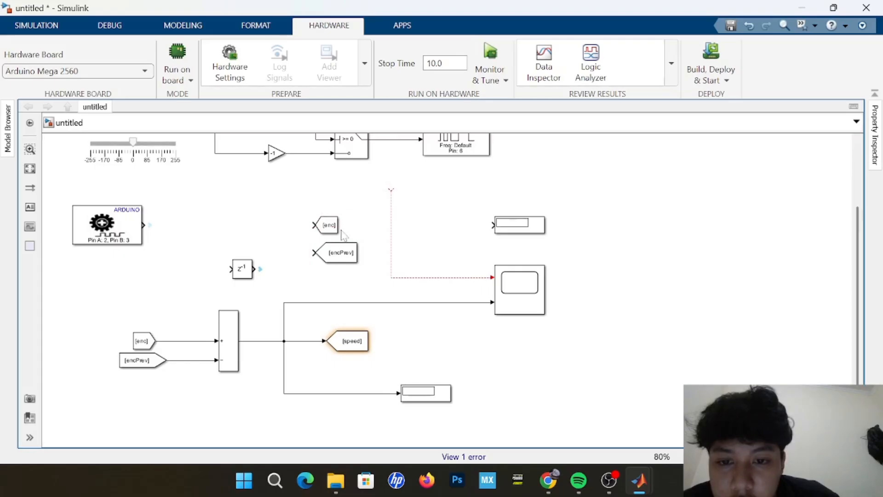
drag(314, 223, 391, 207)
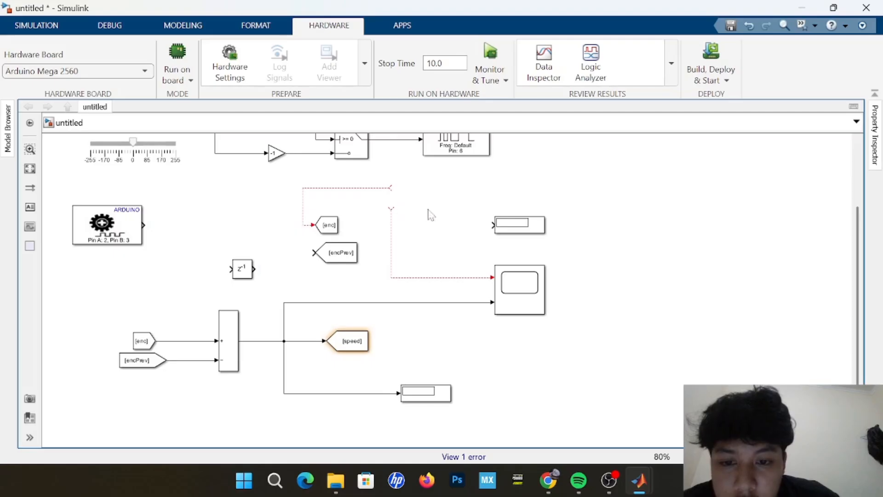
drag(491, 227, 390, 224)
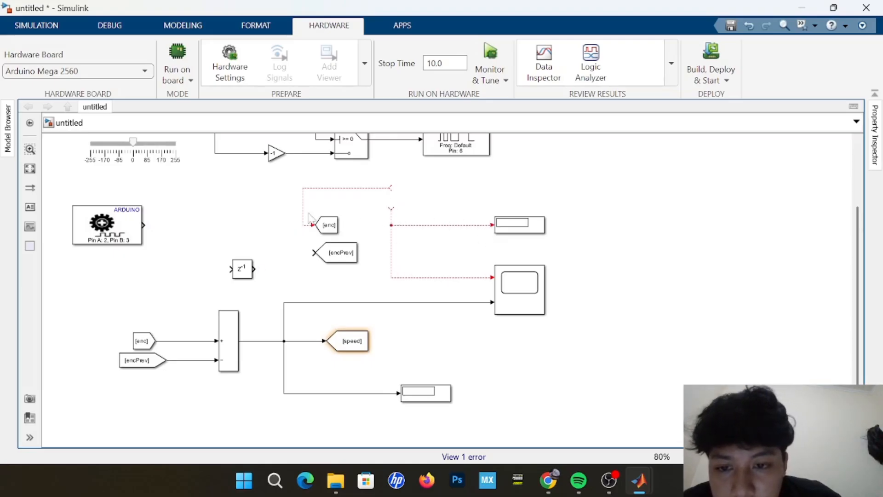
drag(144, 226, 309, 225)
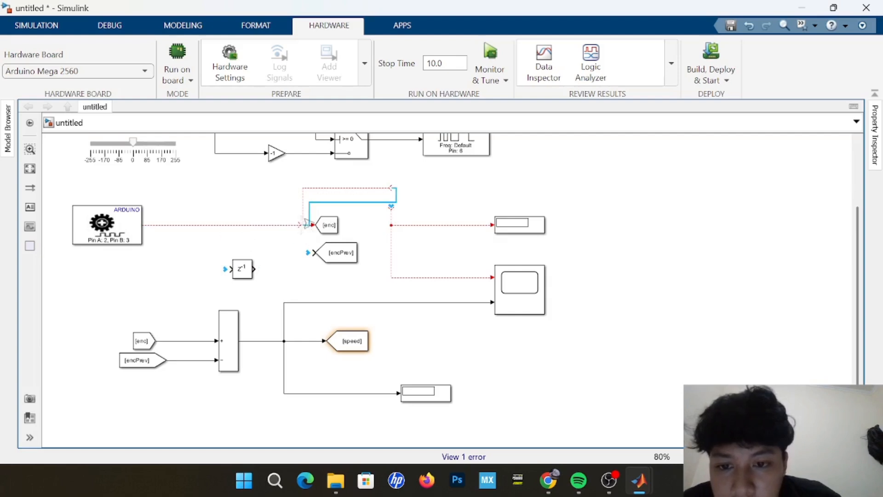
click(318, 229)
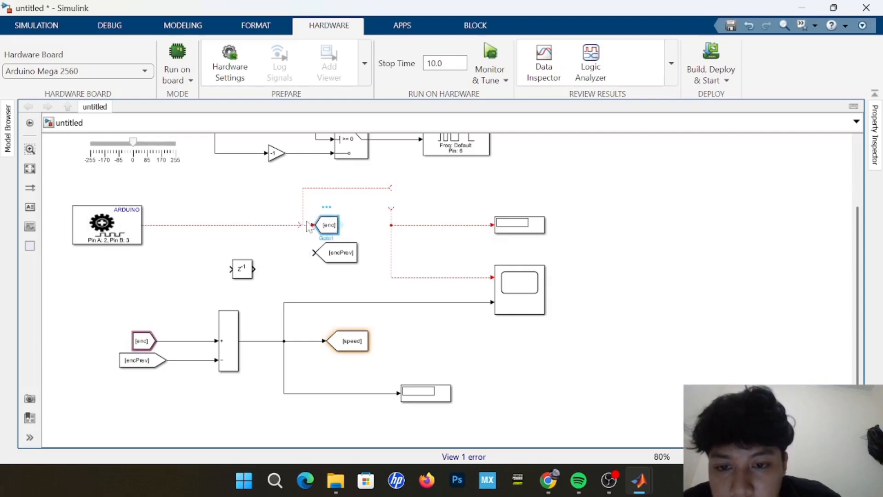
click(299, 226)
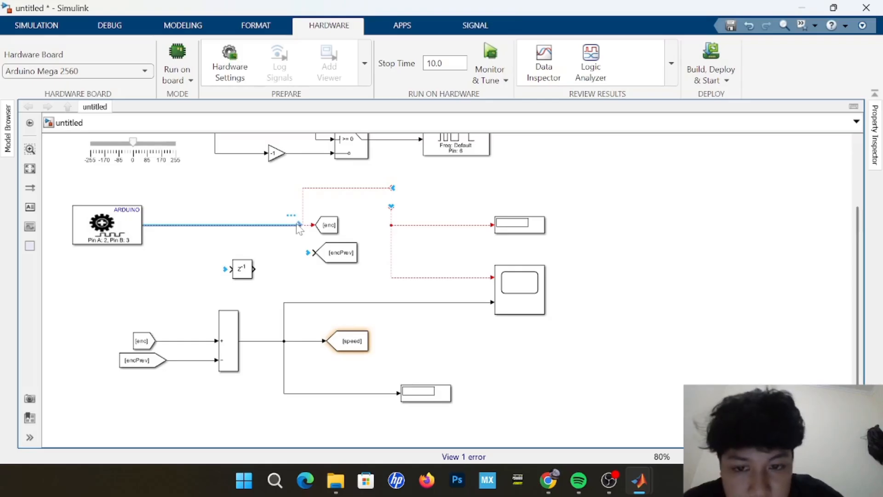
key(Delete)
click(309, 225)
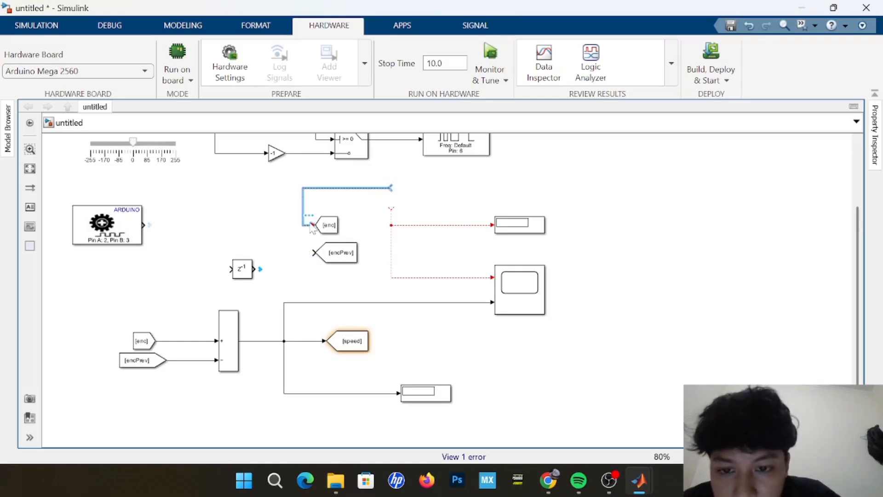
key(Delete)
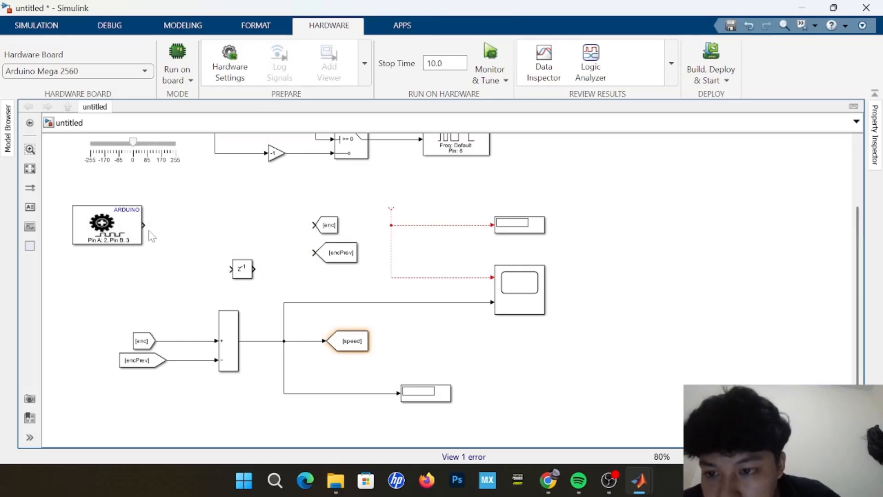
Connect the Encoder block's output directly to the enc Goto and through the Delay block to the encPrev Goto.
drag(144, 224, 144, 223)
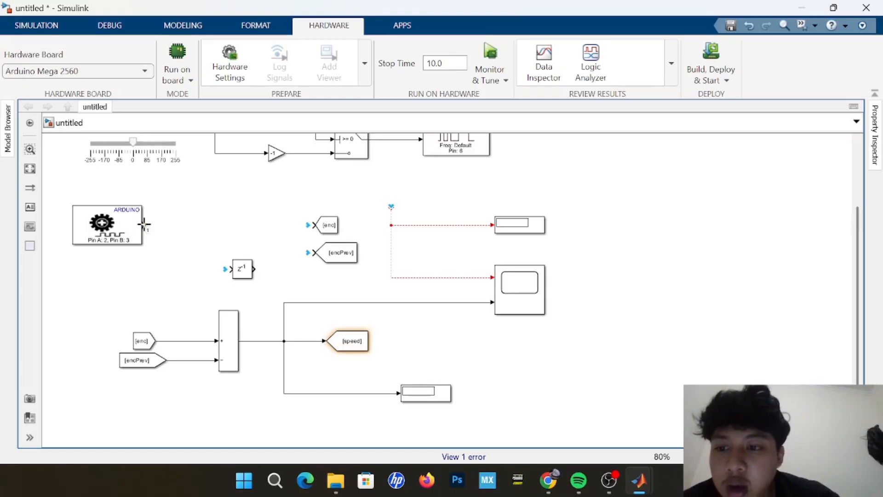
drag(144, 224, 320, 224)
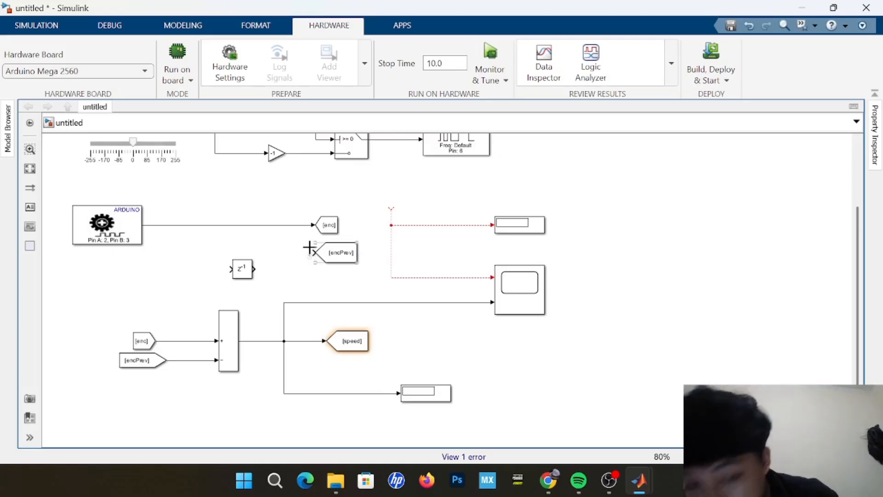
drag(335, 259, 334, 276)
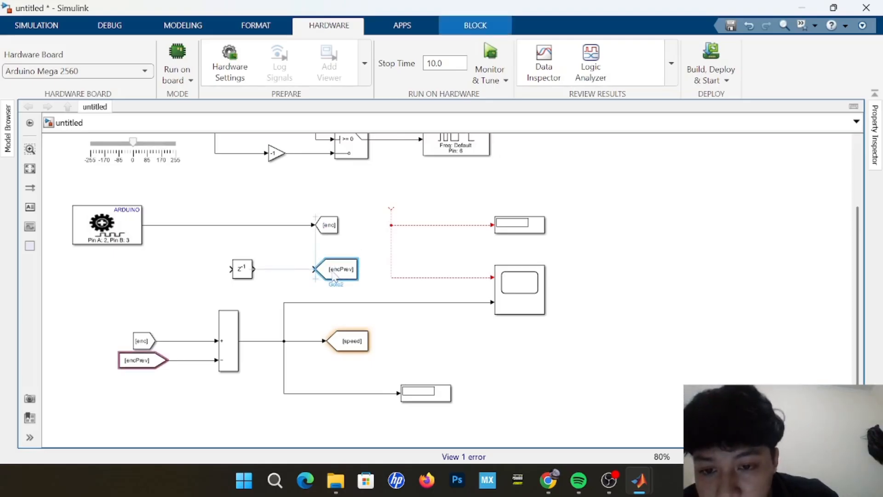
click(260, 269)
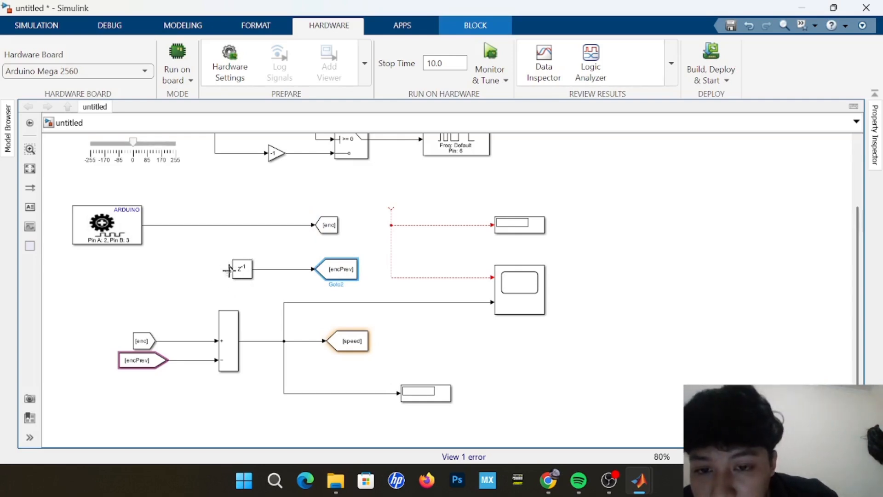
mouse_move(228, 270)
mouse_down()
mouse_move(191, 251)
mouse_move(177, 226)
mouse_up()
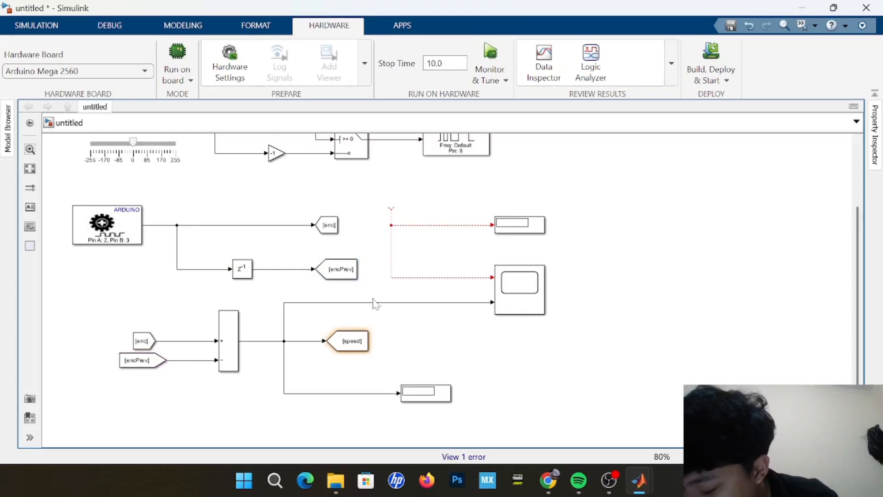
Replace the dangling wires with branches from the encoder signal to the Scope's first input and the upper Display.
click(391, 225)
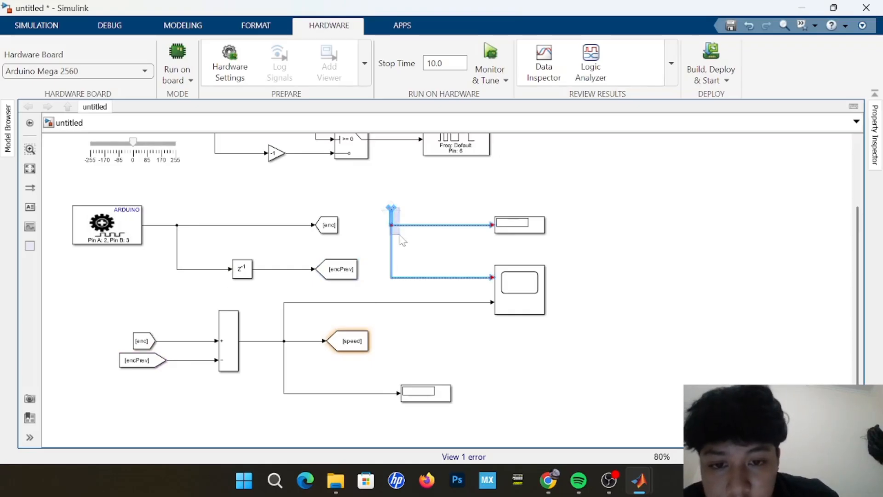
key(Delete)
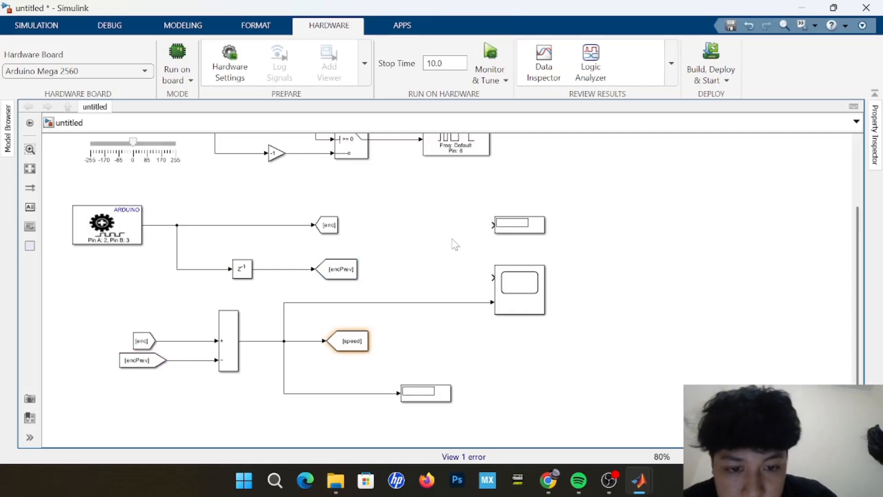
drag(485, 269, 262, 225)
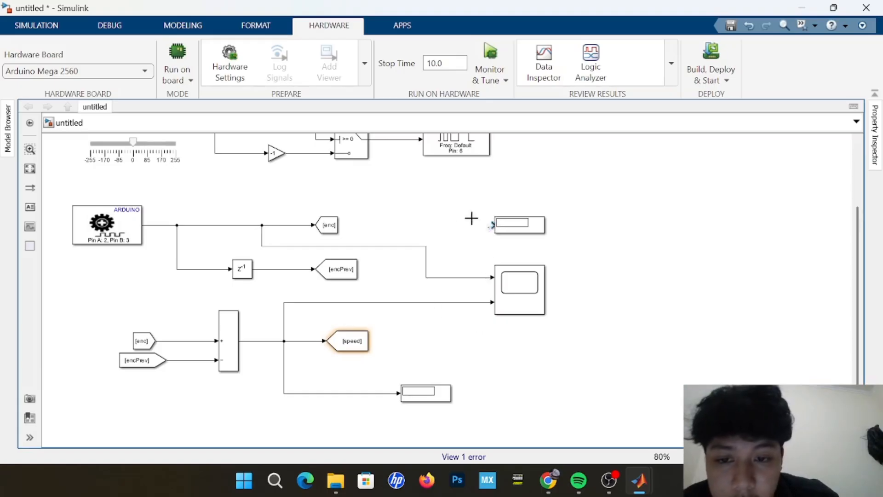
drag(471, 218, 262, 225)
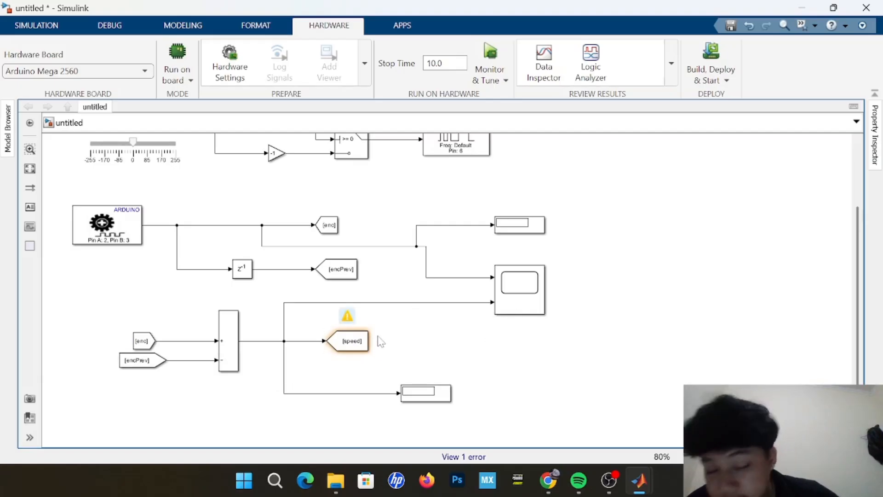
scroll(380, 341, down, 3)
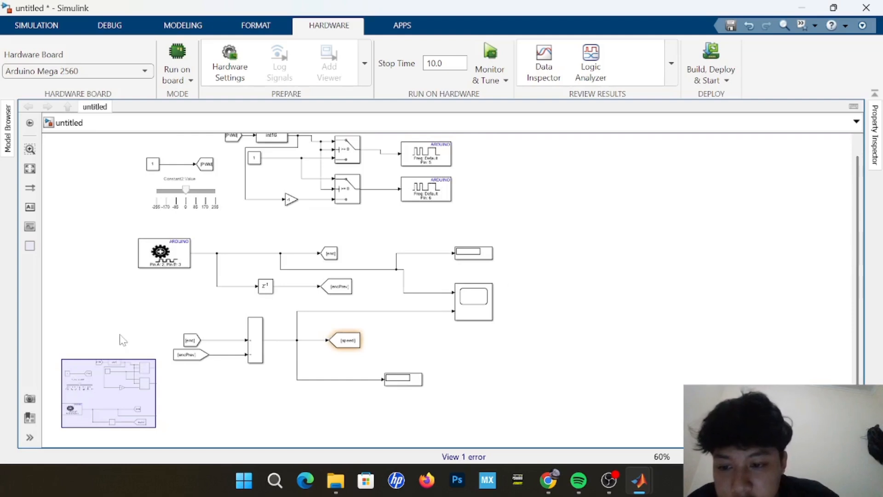
scroll(159, 266, up, 1)
scroll(159, 266, down, 1)
click(425, 385)
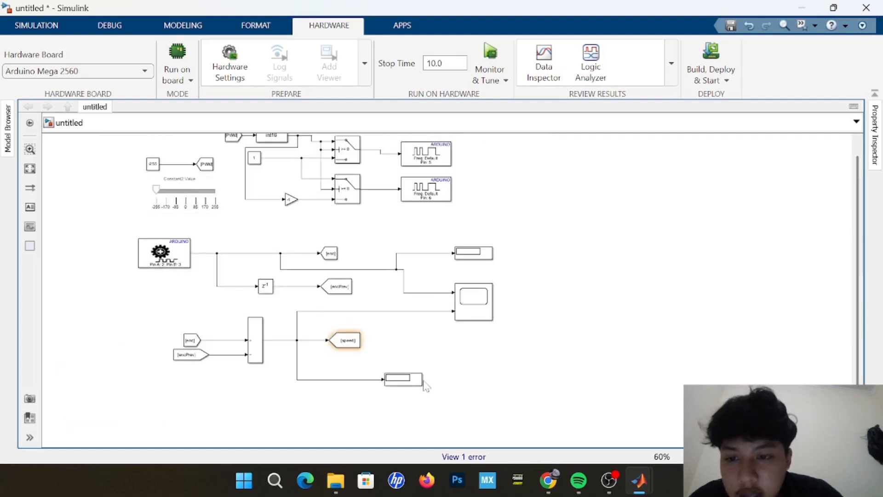